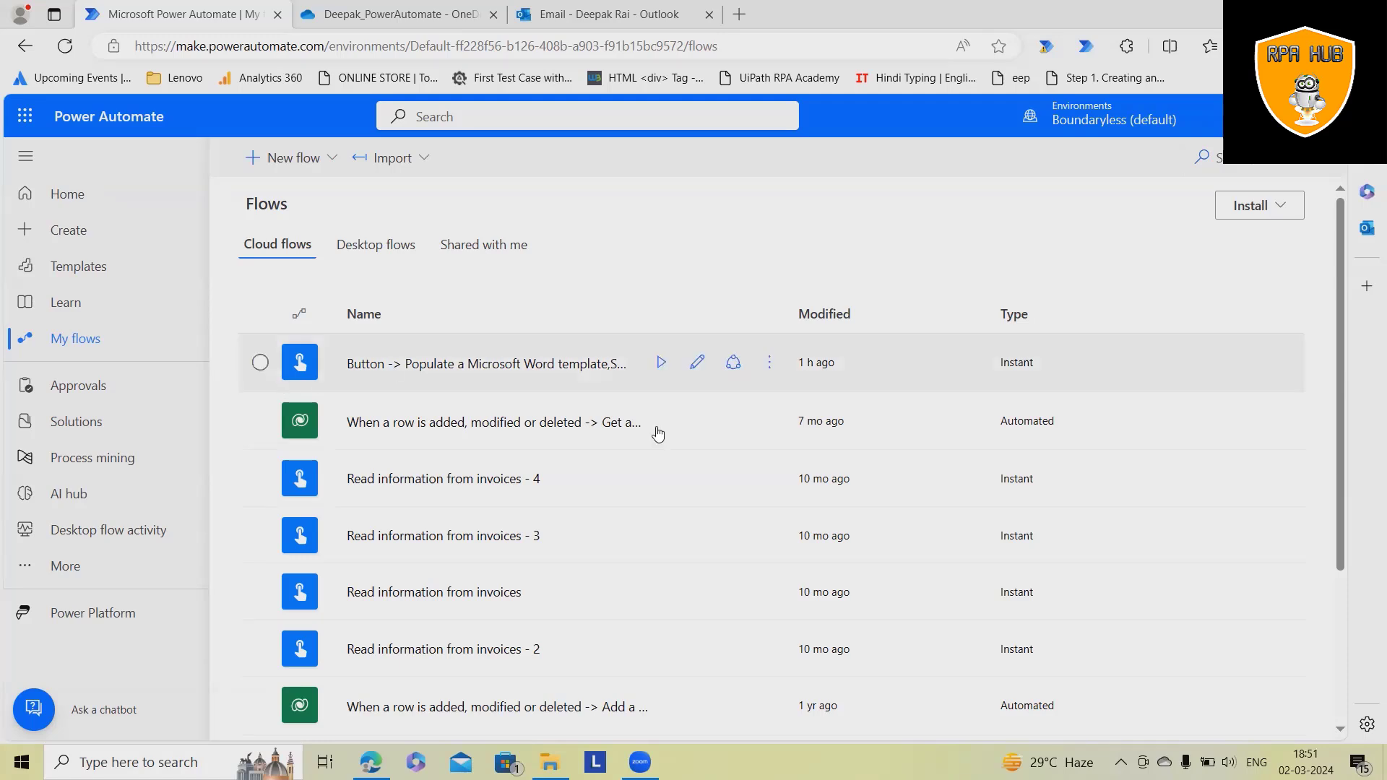
- Locate the Run icon on the 'Button -> Populate a Microsoft Word template, Send an email (V2)' flow row
mouse_move(666, 378)
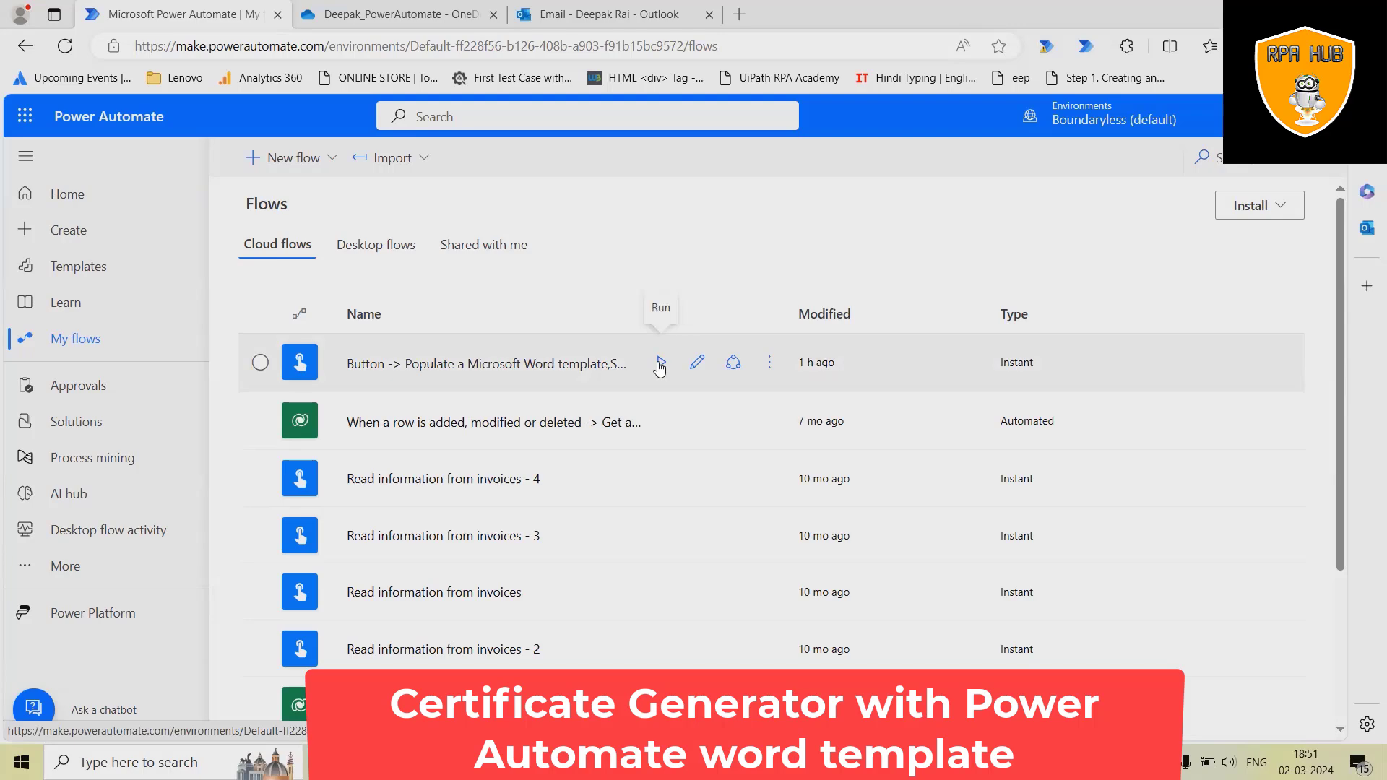
- Run the Word template flow from its run panel and dismiss the run-started confirmation
left_click(660, 365)
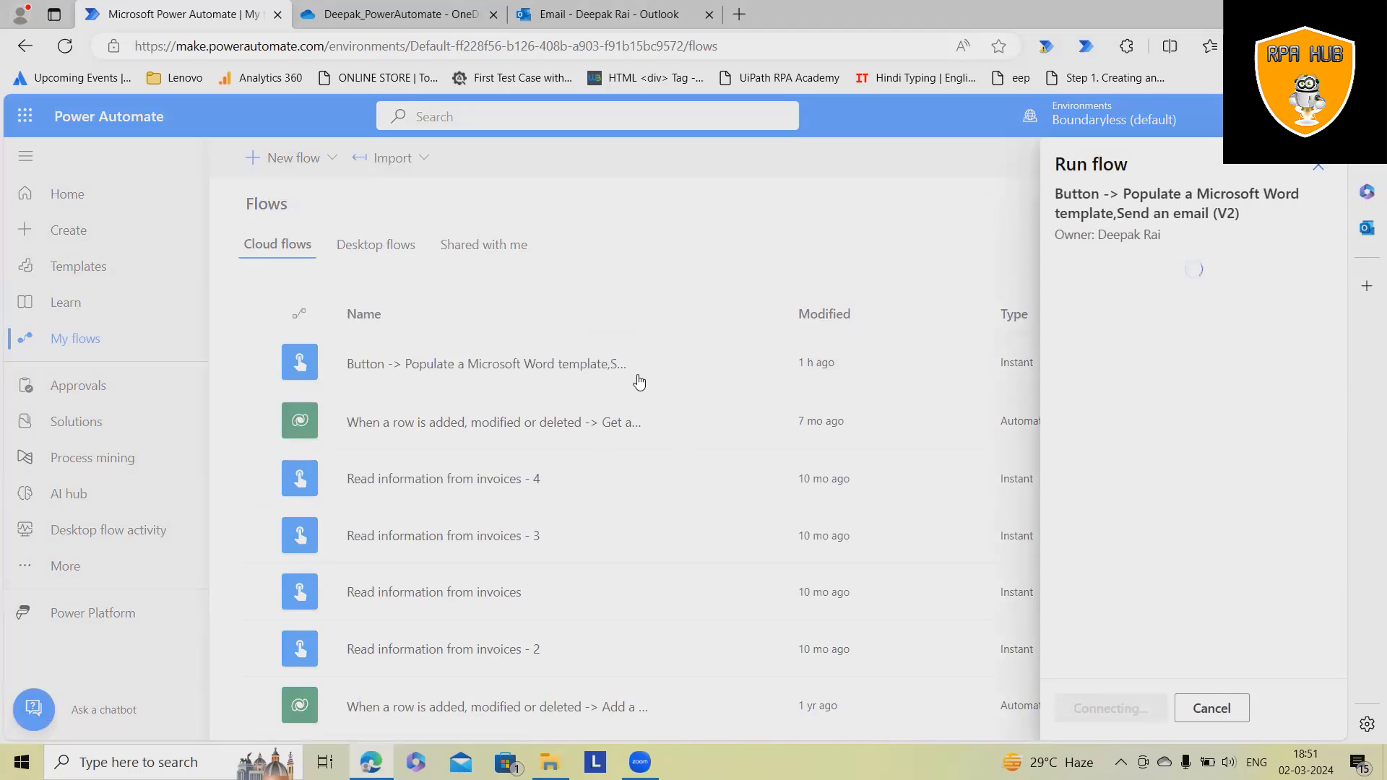
left_click(1093, 709)
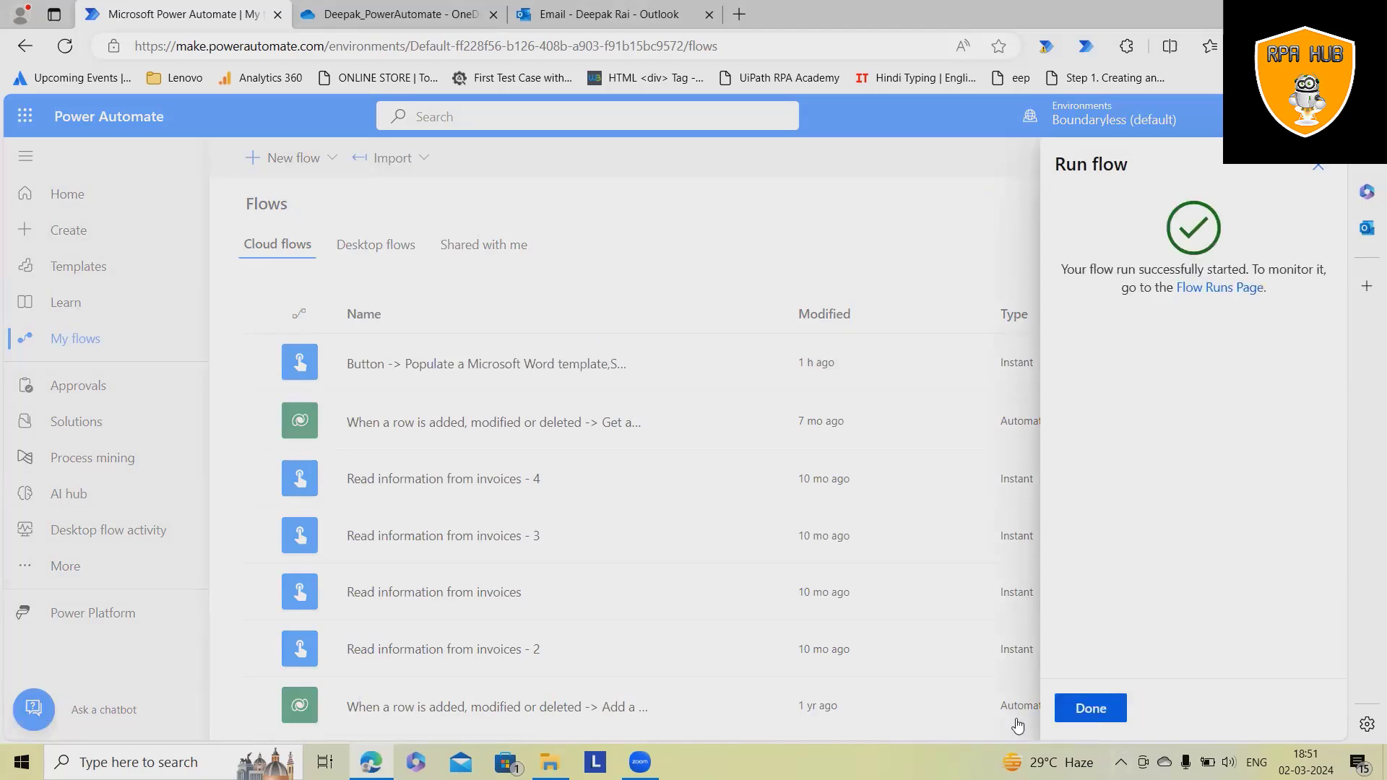
left_click(1090, 707)
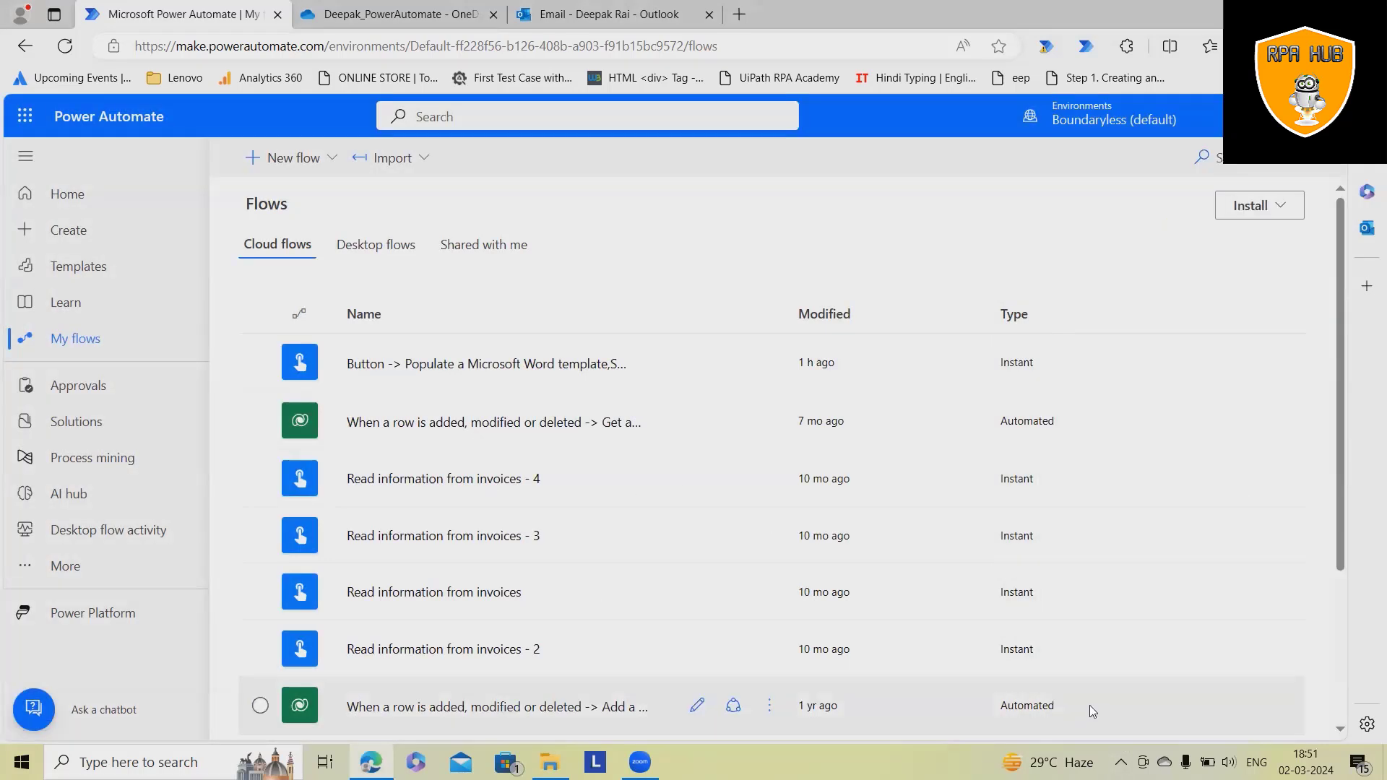
left_click(770, 368)
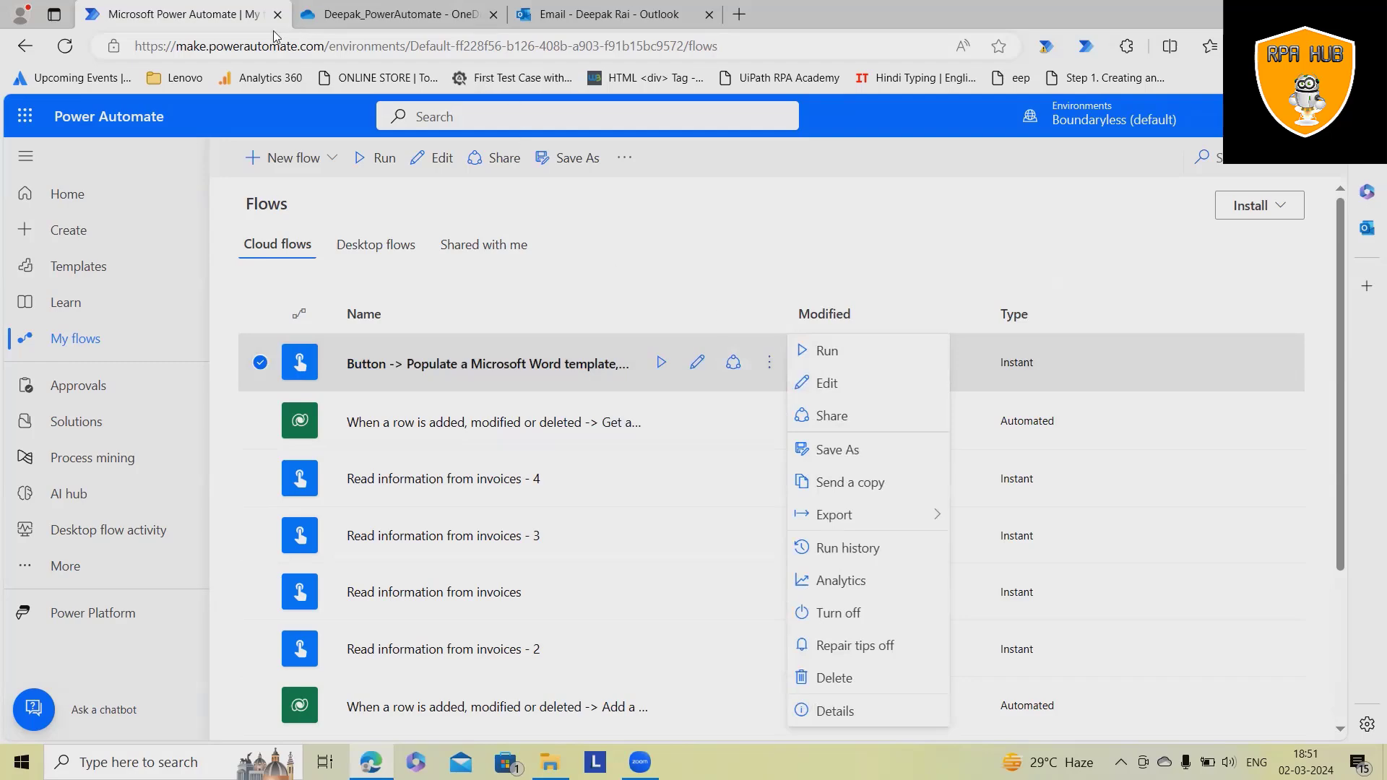
- Refresh the Outlook inbox and open the 'Automated Template' email carrying Resume.docx
left_click(625, 11)
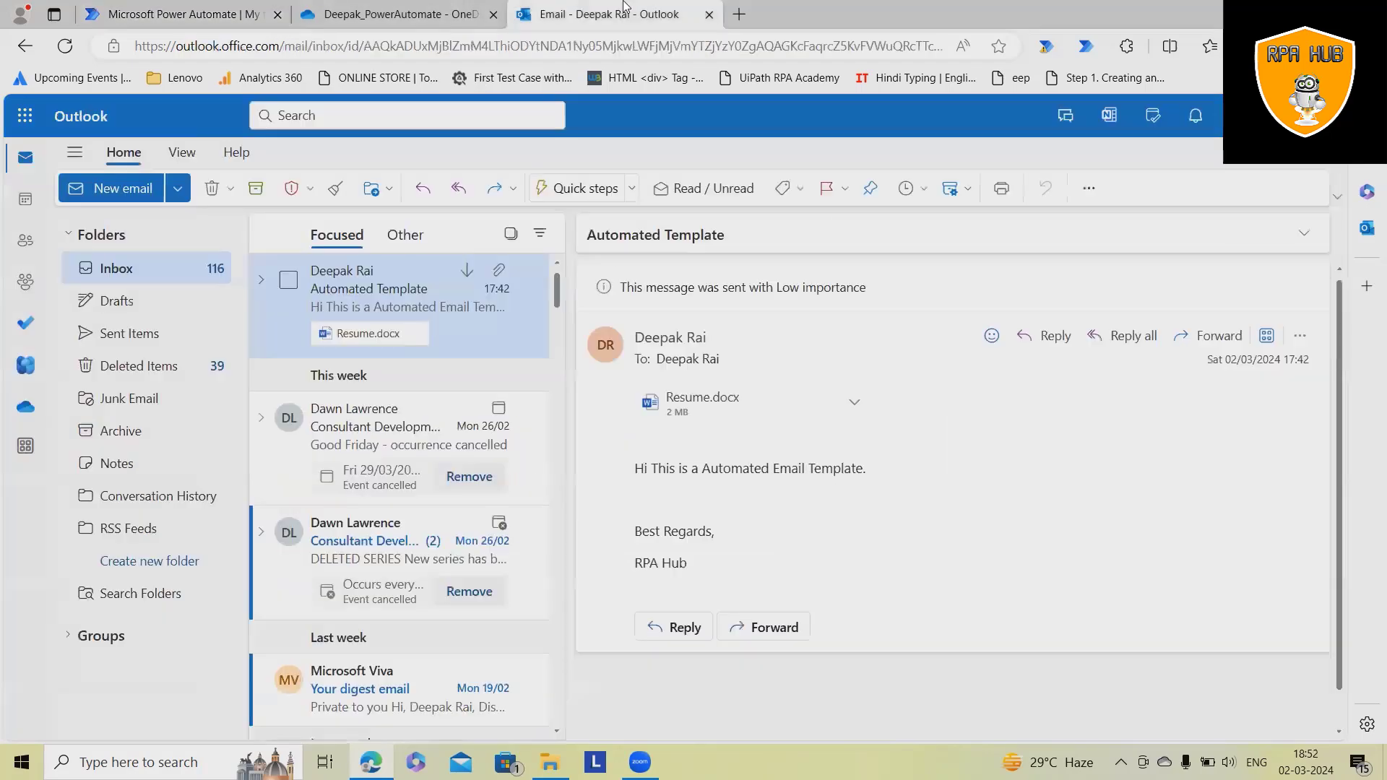
left_click(66, 47)
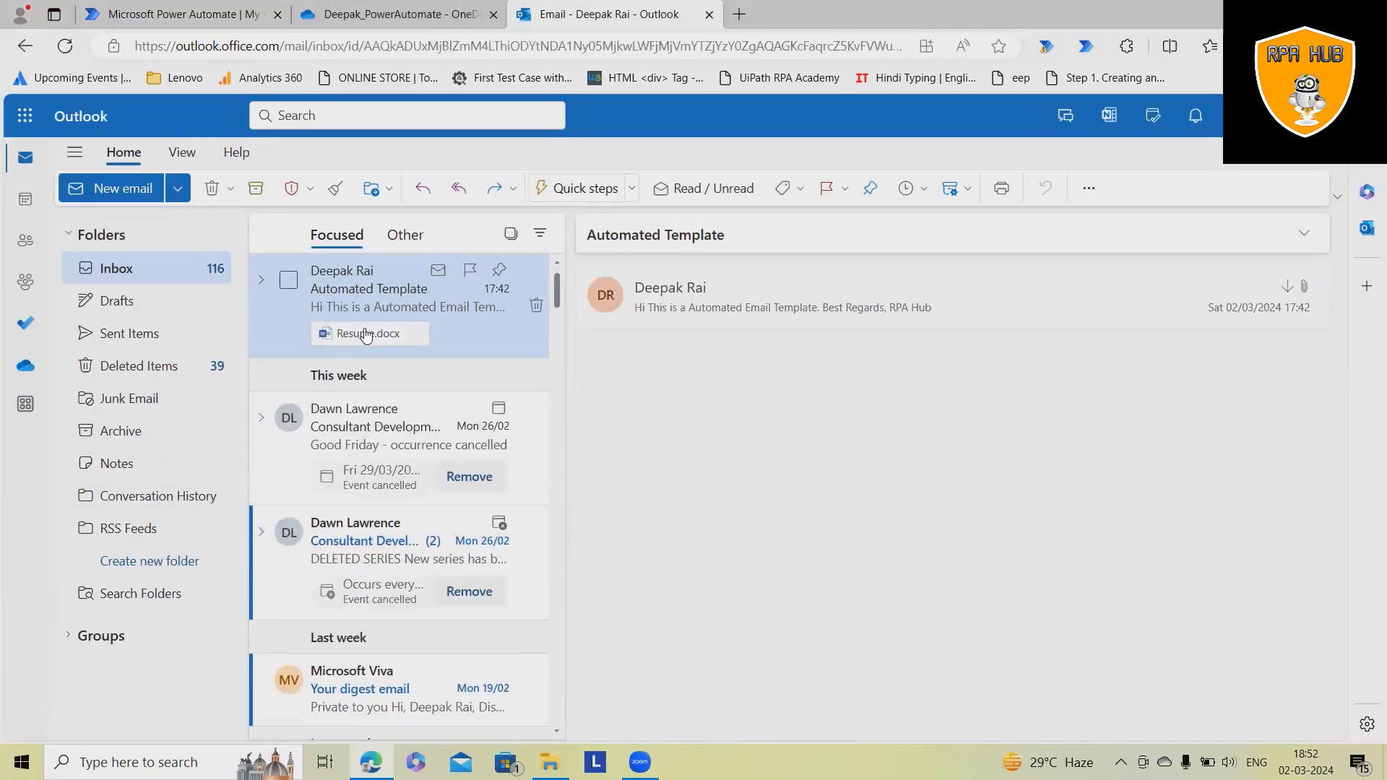
left_click(949, 305)
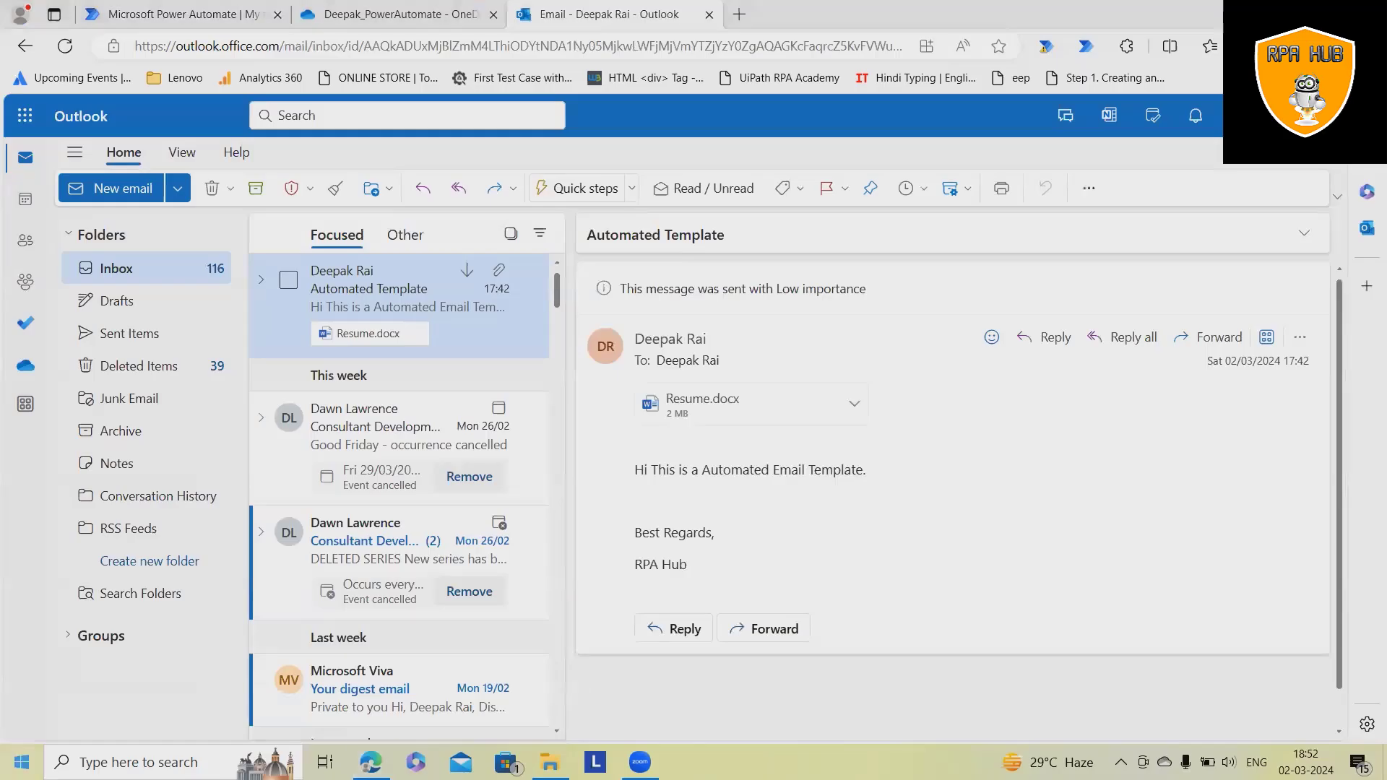
- Launch Microsoft Word by searching 'word' from the Start menu
key("super")
type("2")
key("BackSpace")
type("word")
key("Return")
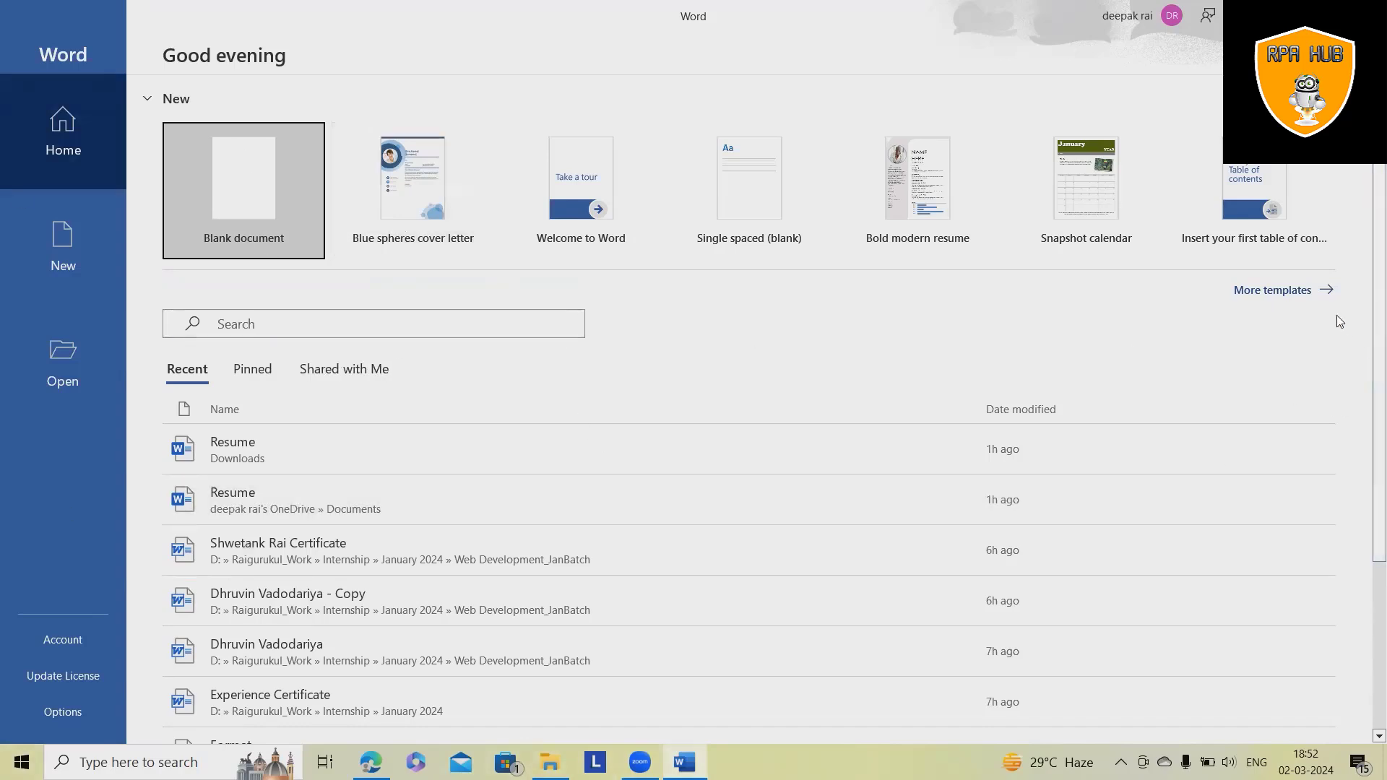
- Create a new document from the World's Best award certificate template
left_click(1273, 290)
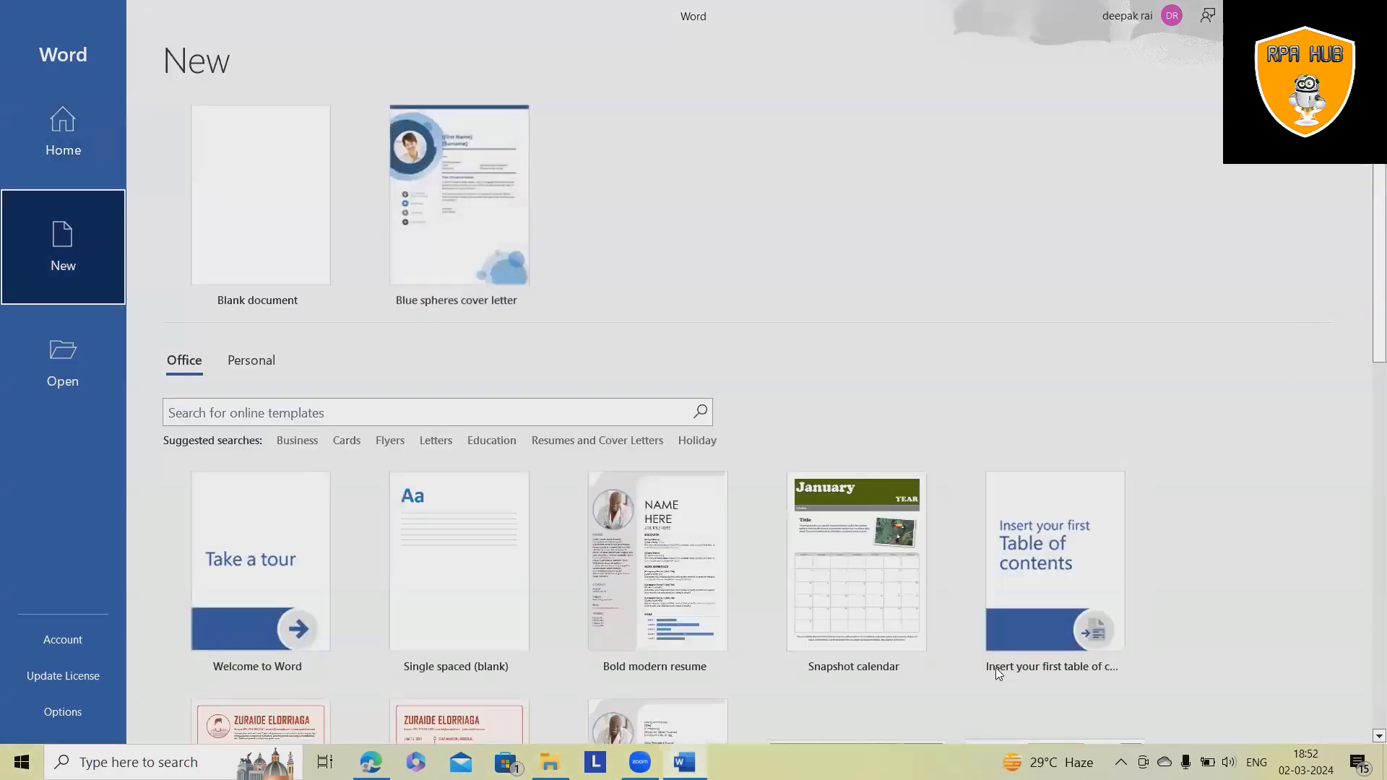
scroll(953, 520, "down", 9)
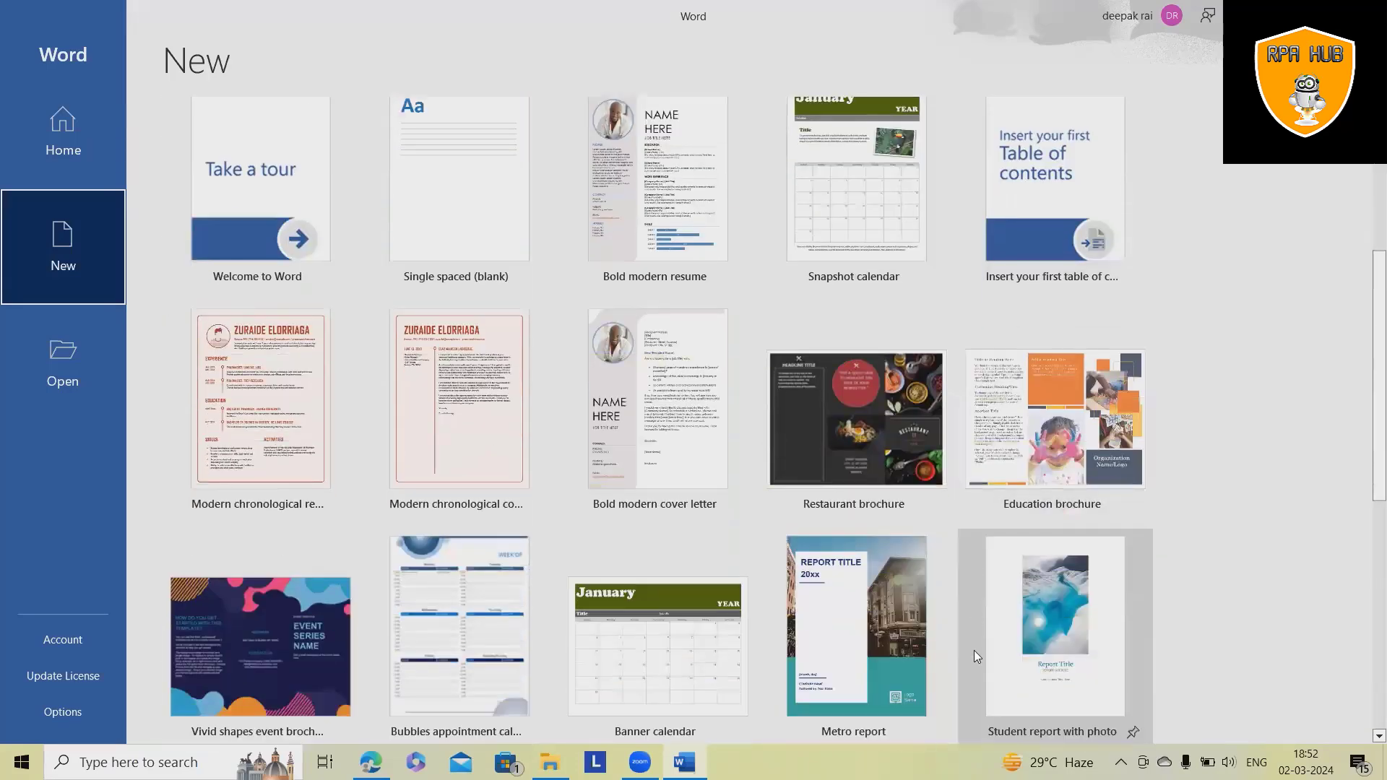
scroll(976, 604, "up", 3)
scroll(977, 607, "down", 6)
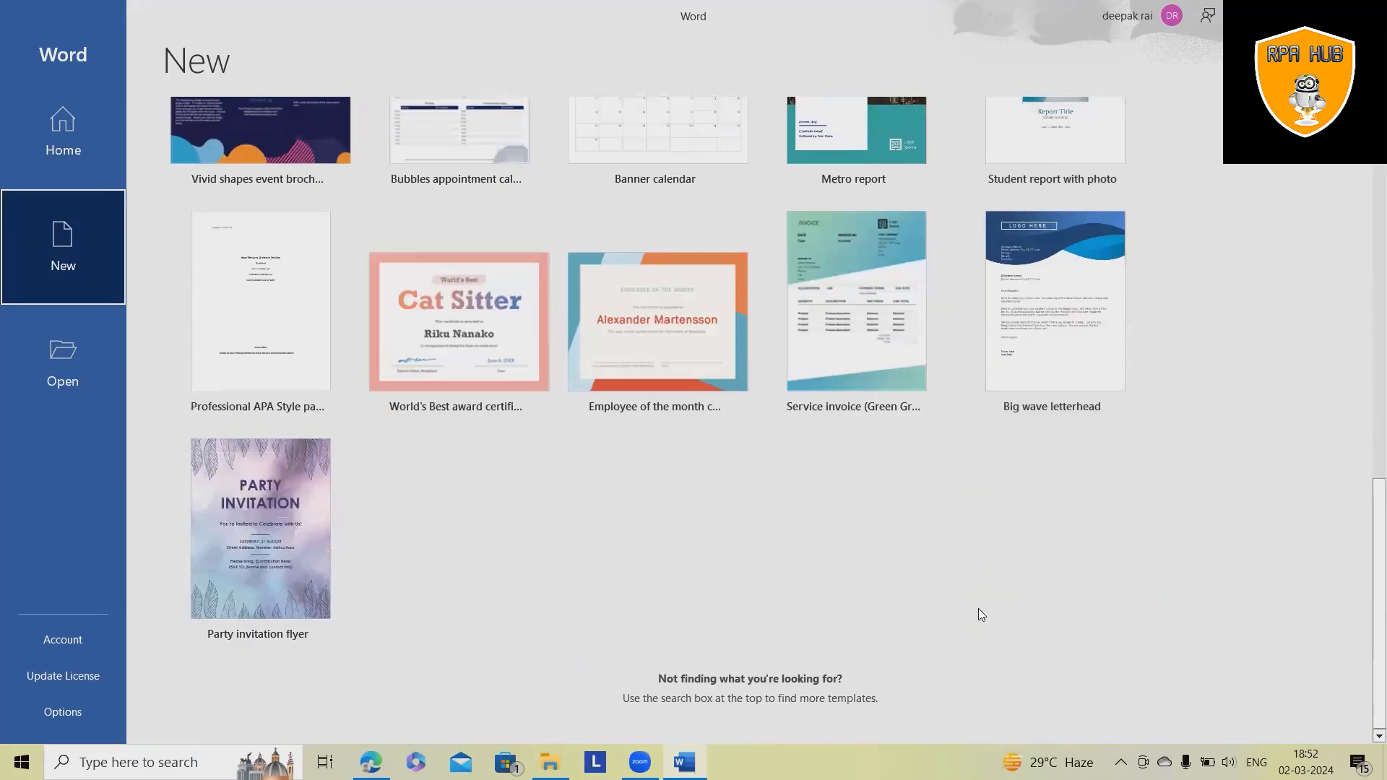
scroll(978, 608, "up", 1)
scroll(1000, 604, "down", 3)
scroll(582, 597, "up", 4)
scroll(582, 597, "down", 4)
left_click(432, 361)
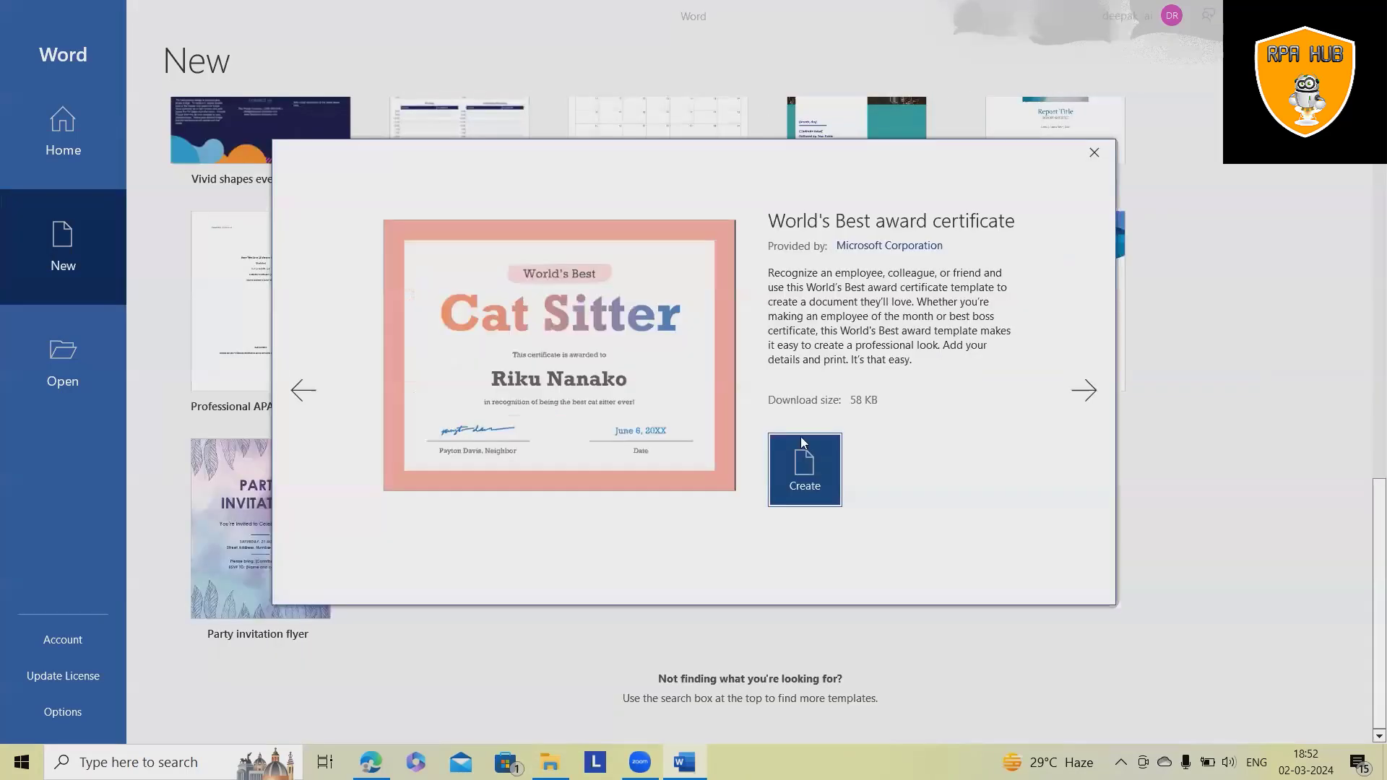
left_click(804, 462)
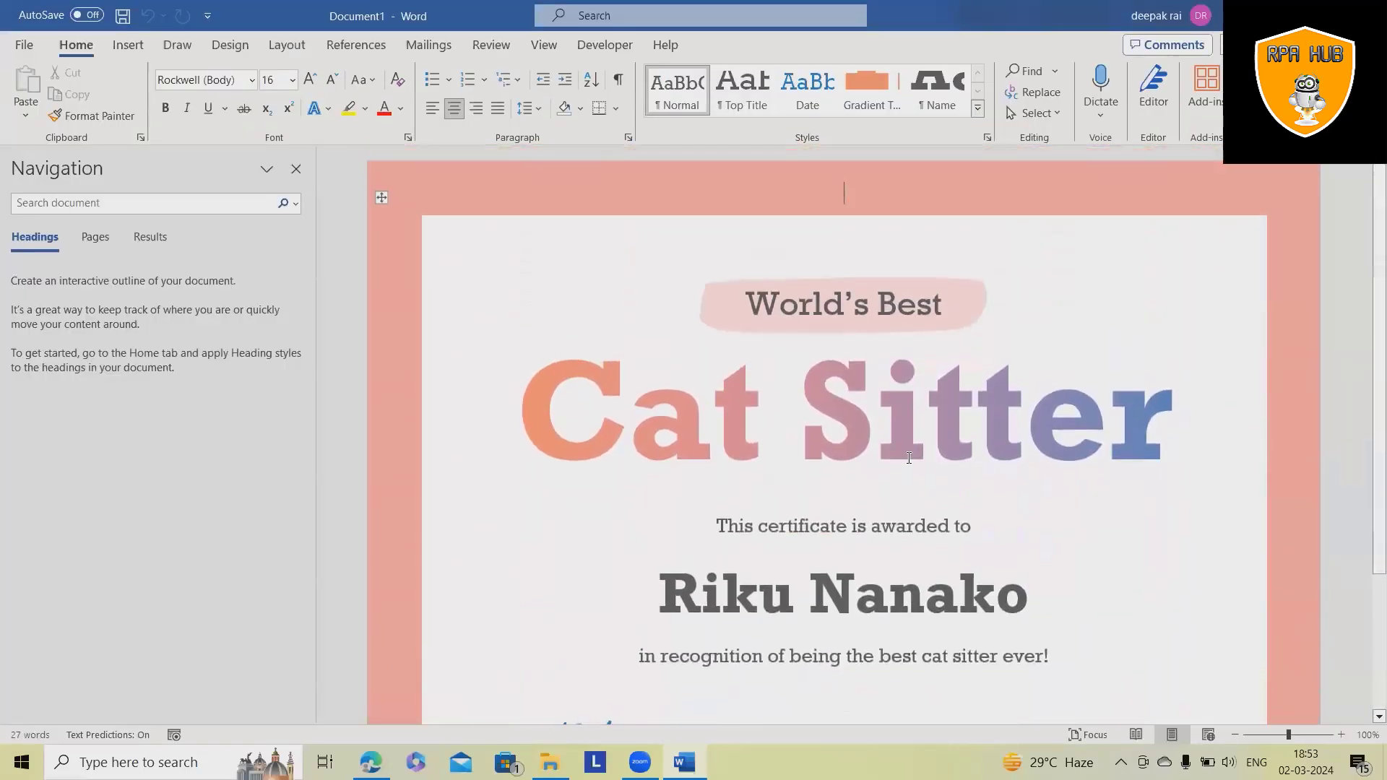
- Enable the Developer tab through File > Options > Customize Ribbon and close Word Options
scroll(909, 458, "down", 4)
scroll(982, 522, "up", 3)
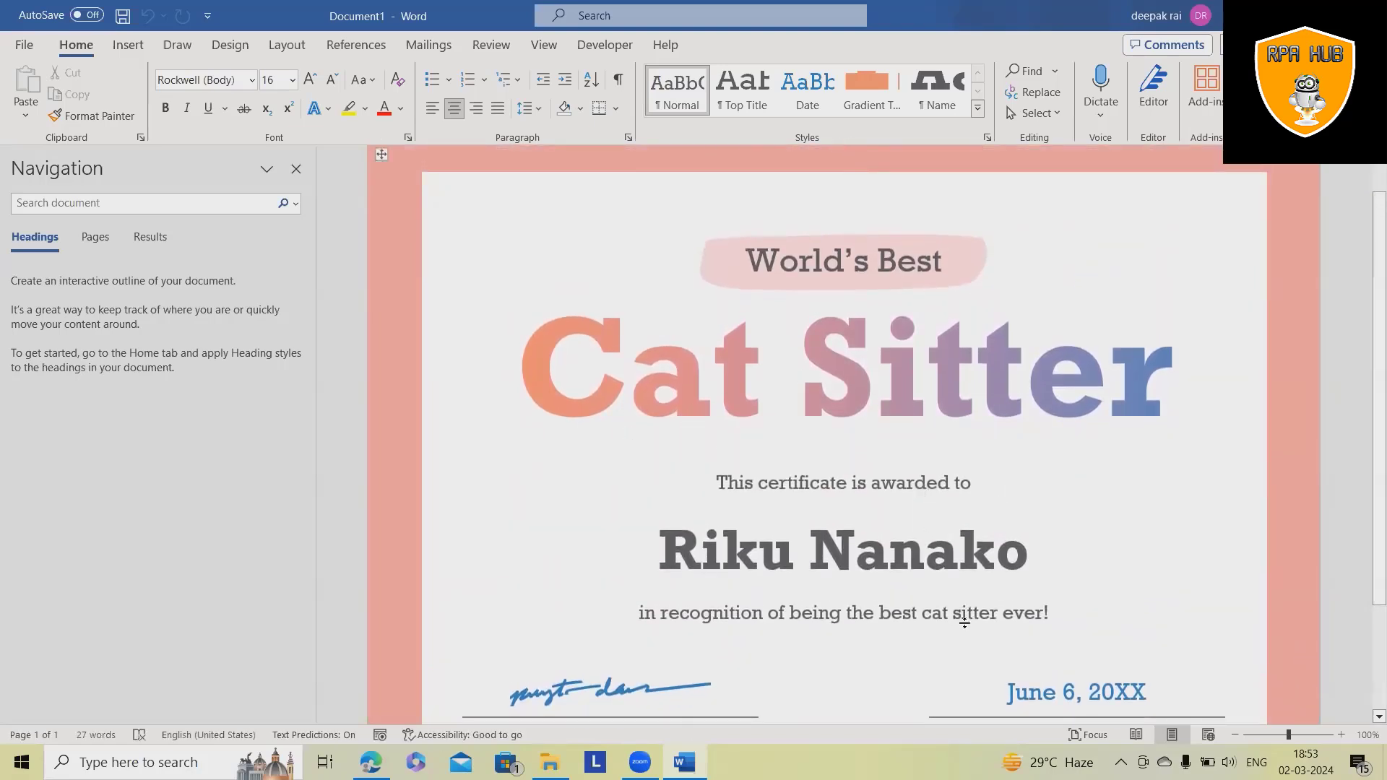
scroll(965, 623, "down", 3)
scroll(971, 652, "up", 4)
scroll(951, 496, "down", 4)
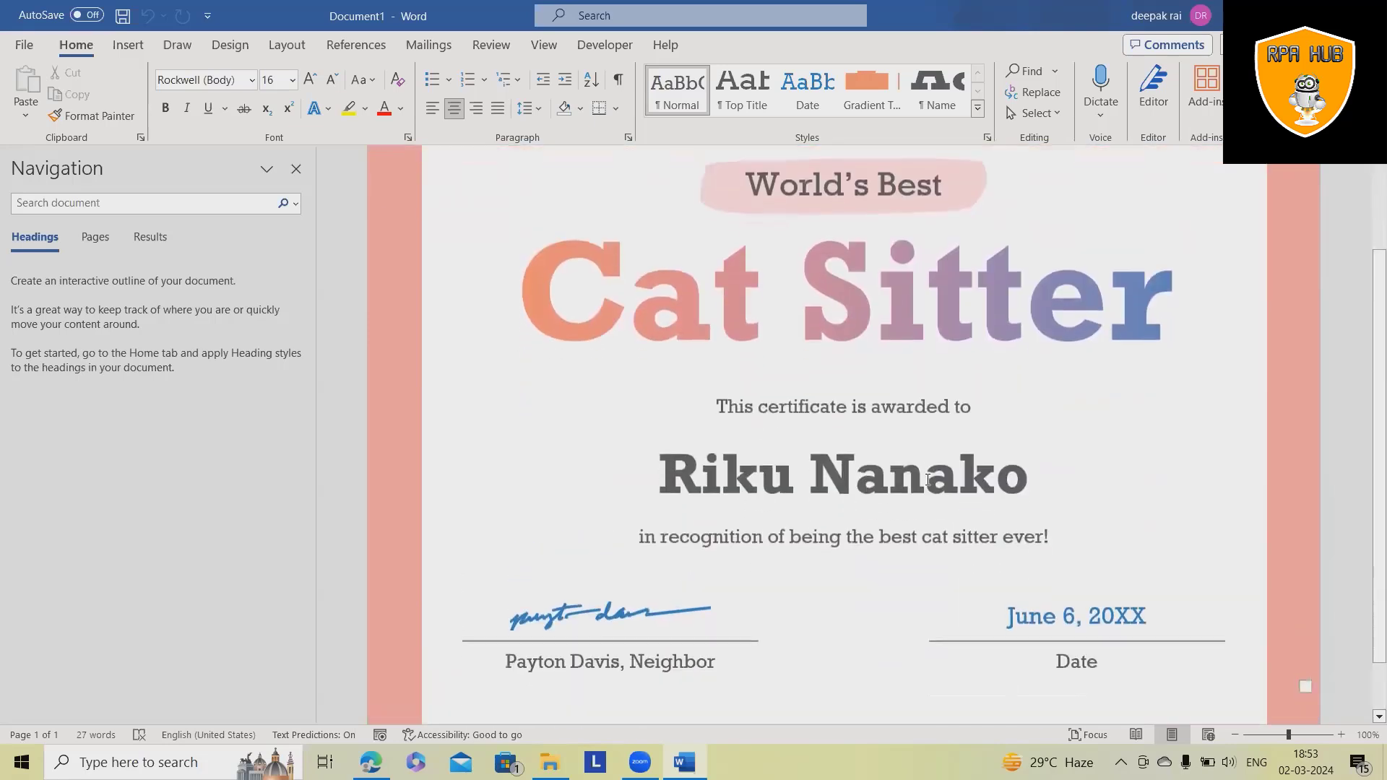
scroll(916, 501, "up", 4)
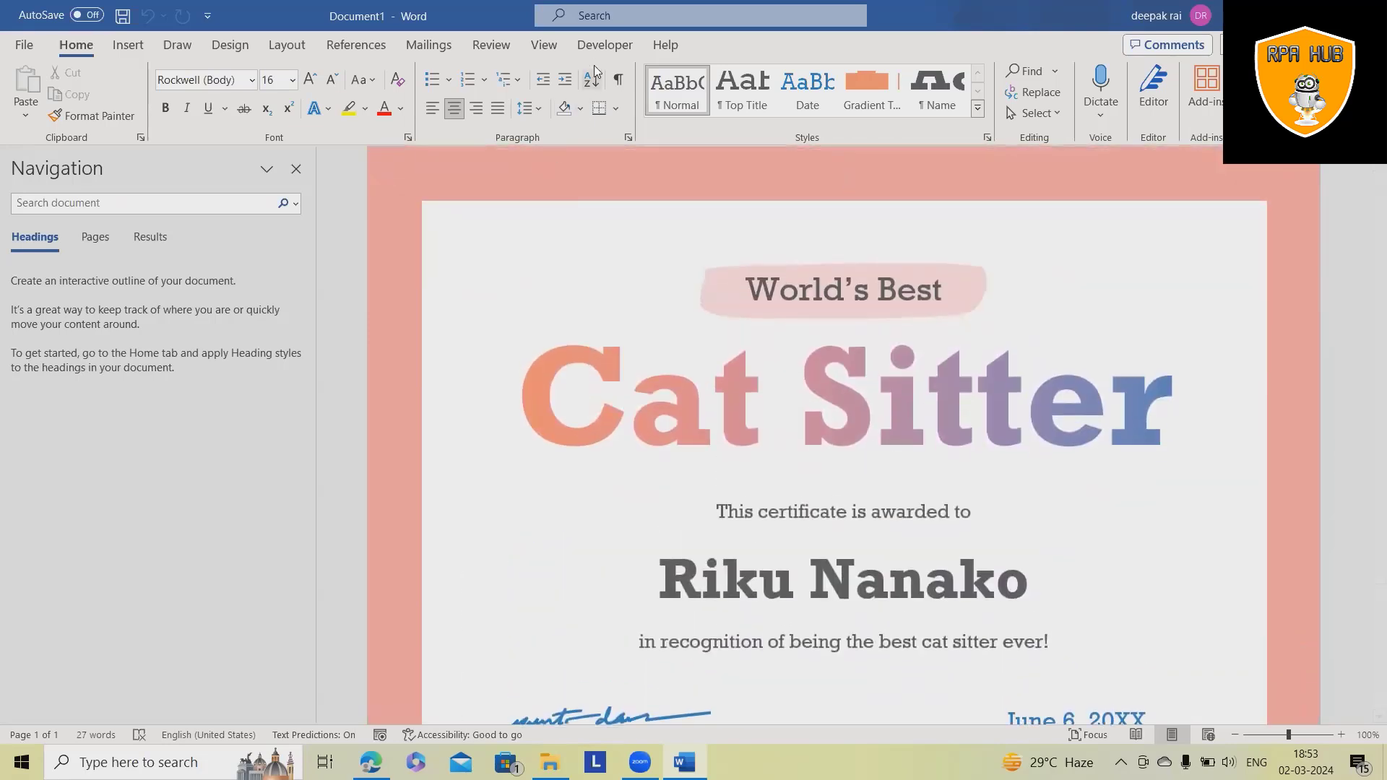
left_click(608, 48)
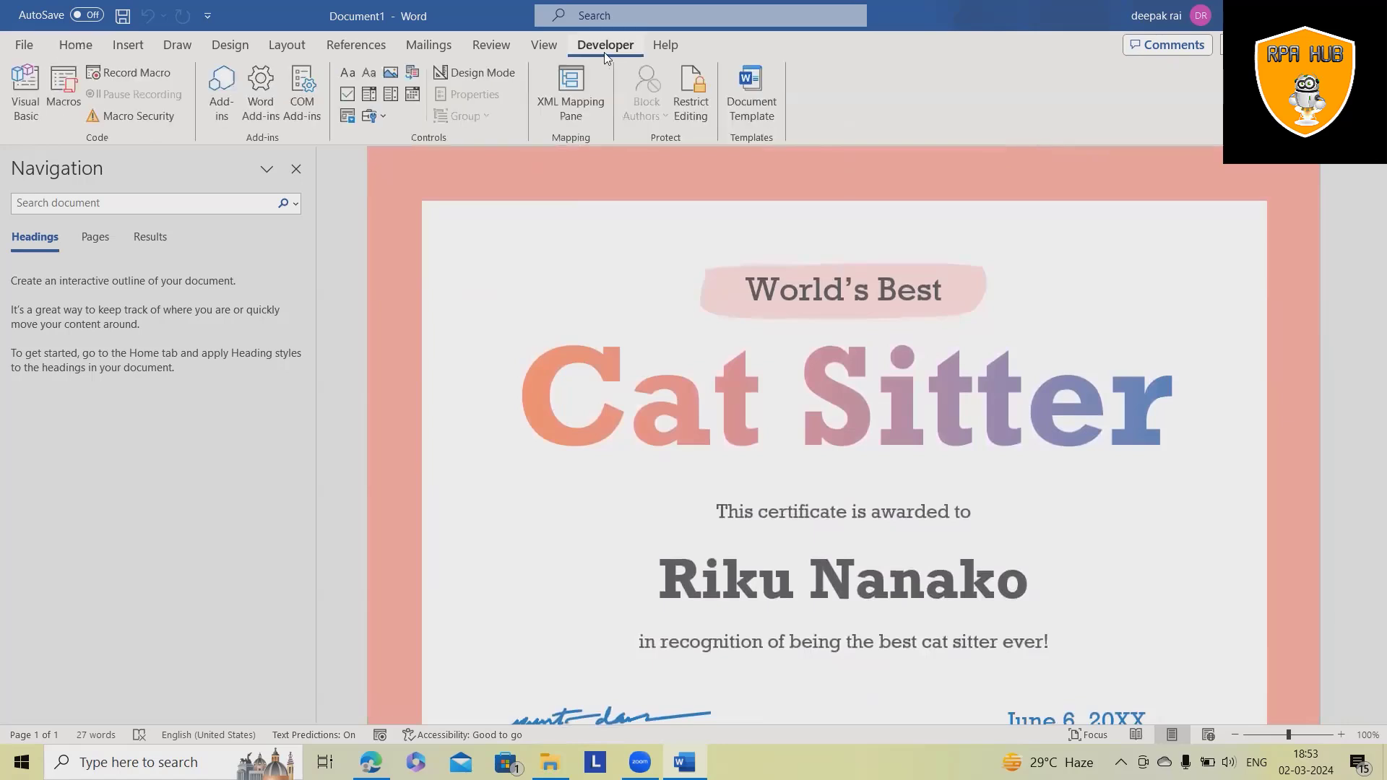
left_click(17, 44)
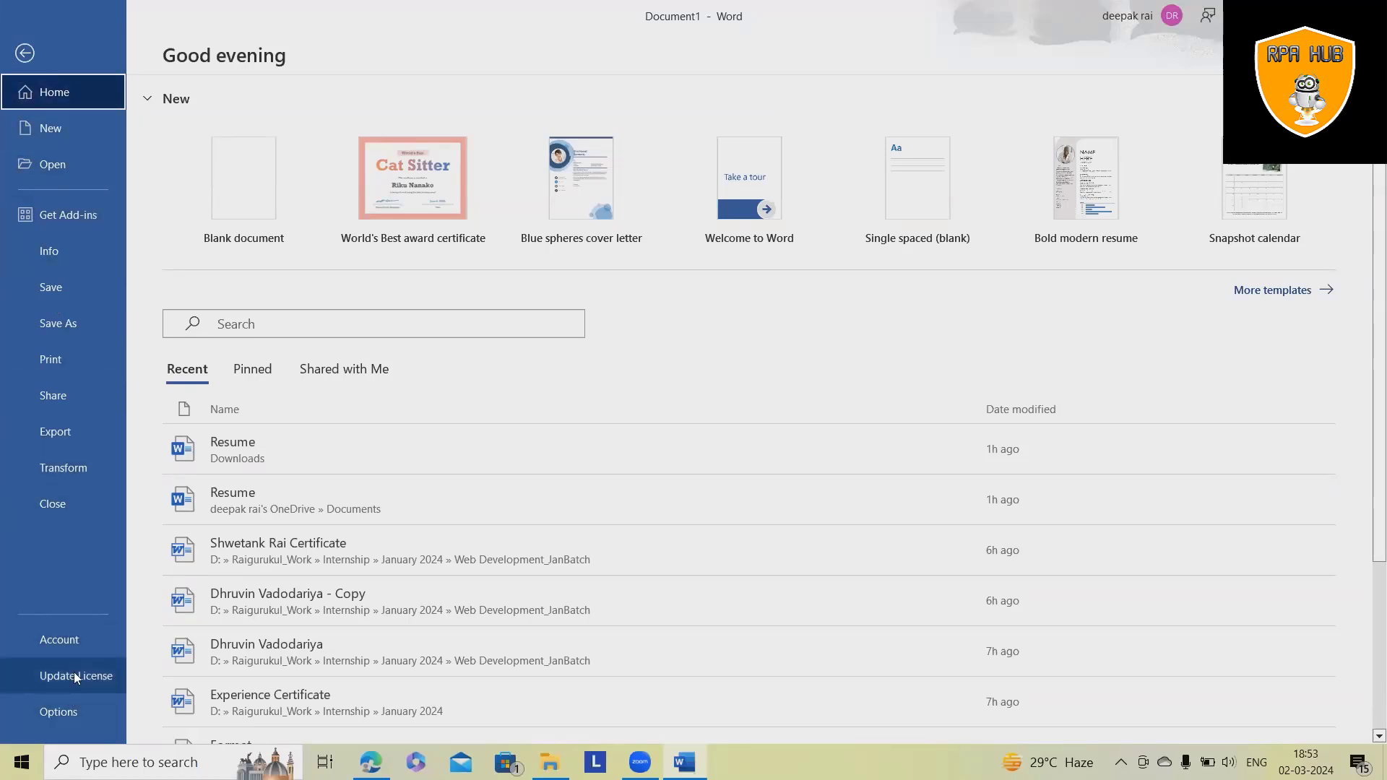
left_click(58, 721)
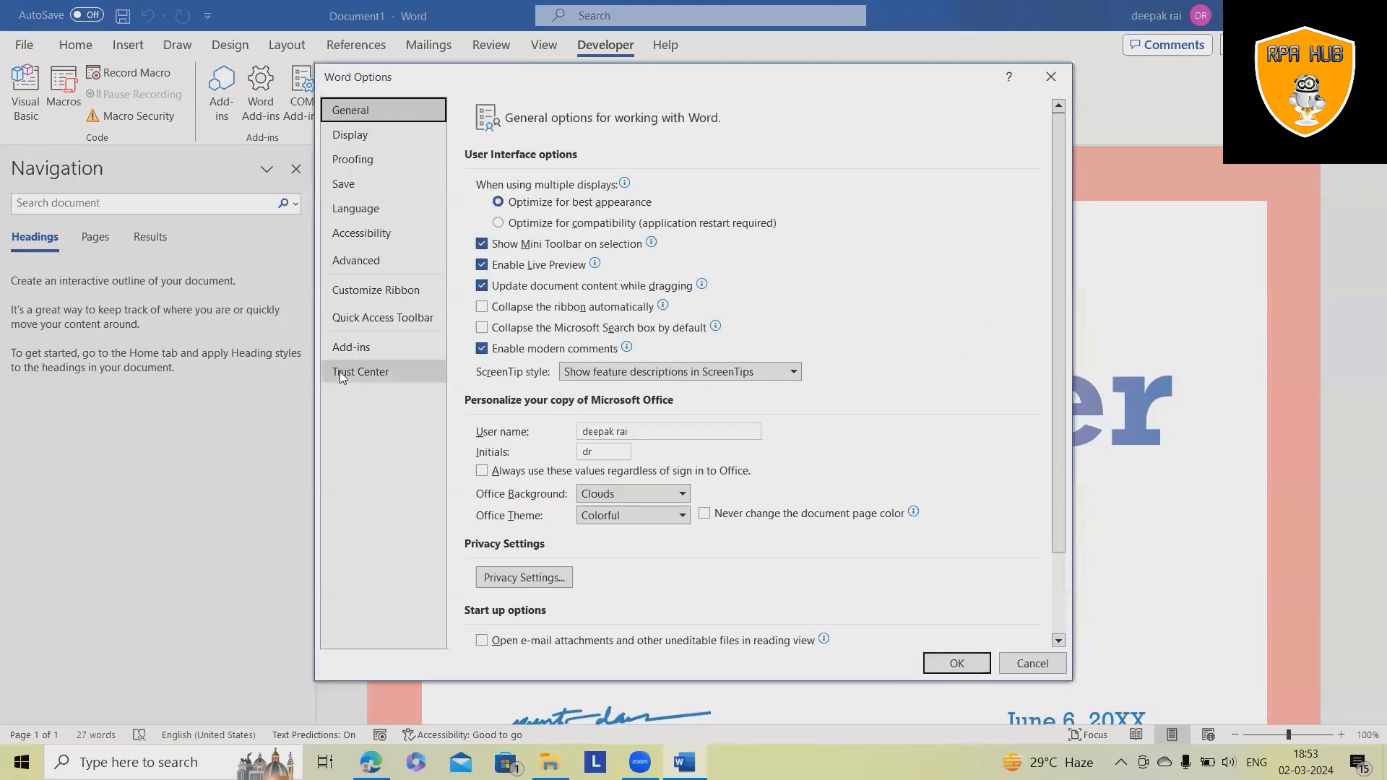
left_click(385, 293)
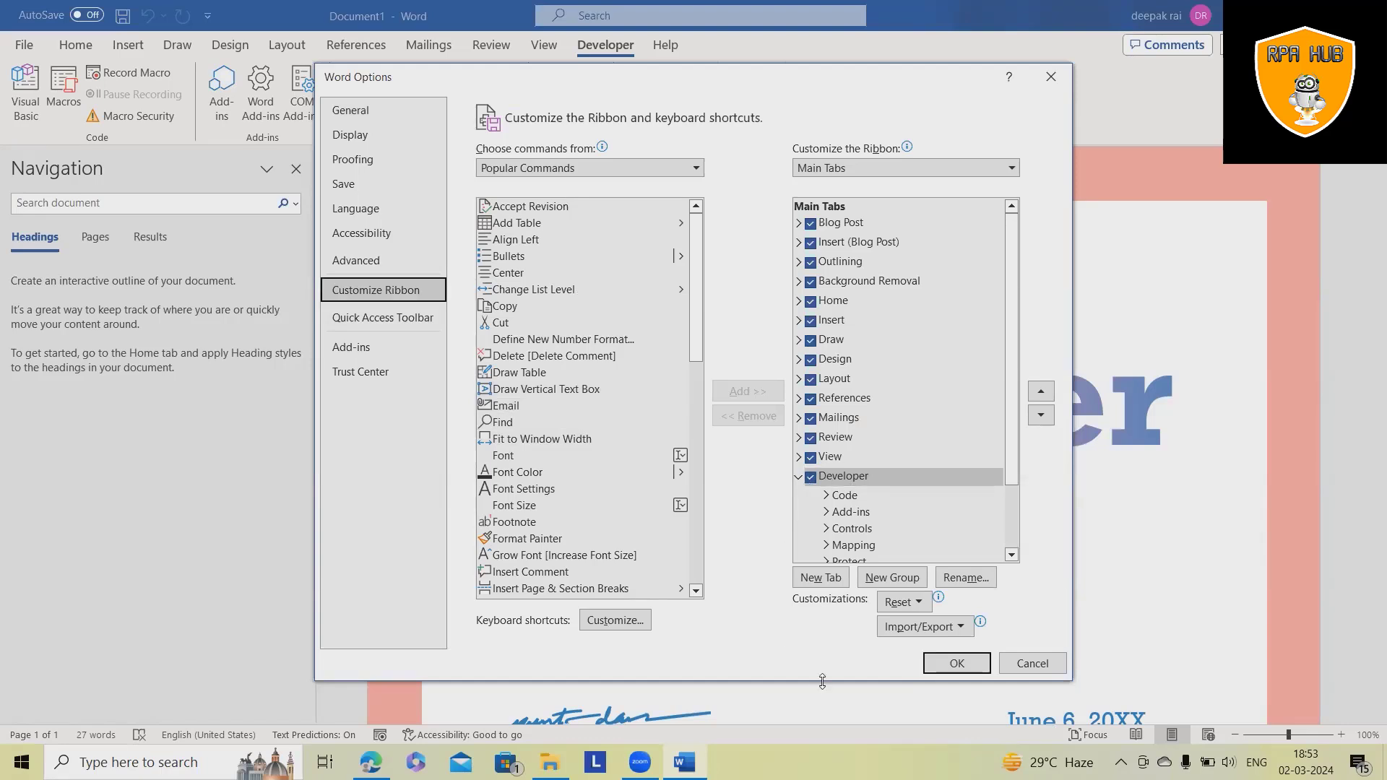
left_click(955, 663)
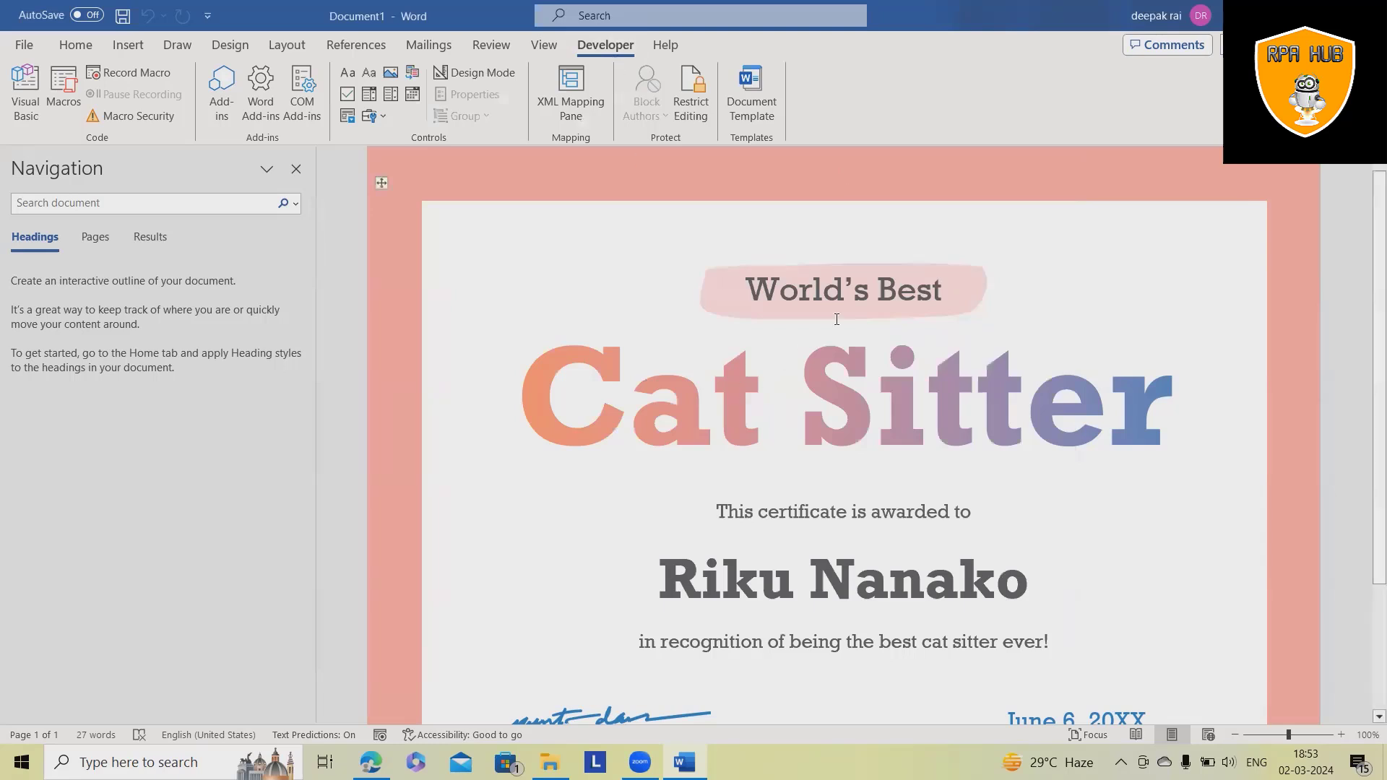
- Turn 'World's Best' into a plain text content control and type the misspelled word 'Appiciation'
left_click_drag(839, 309, 943, 297)
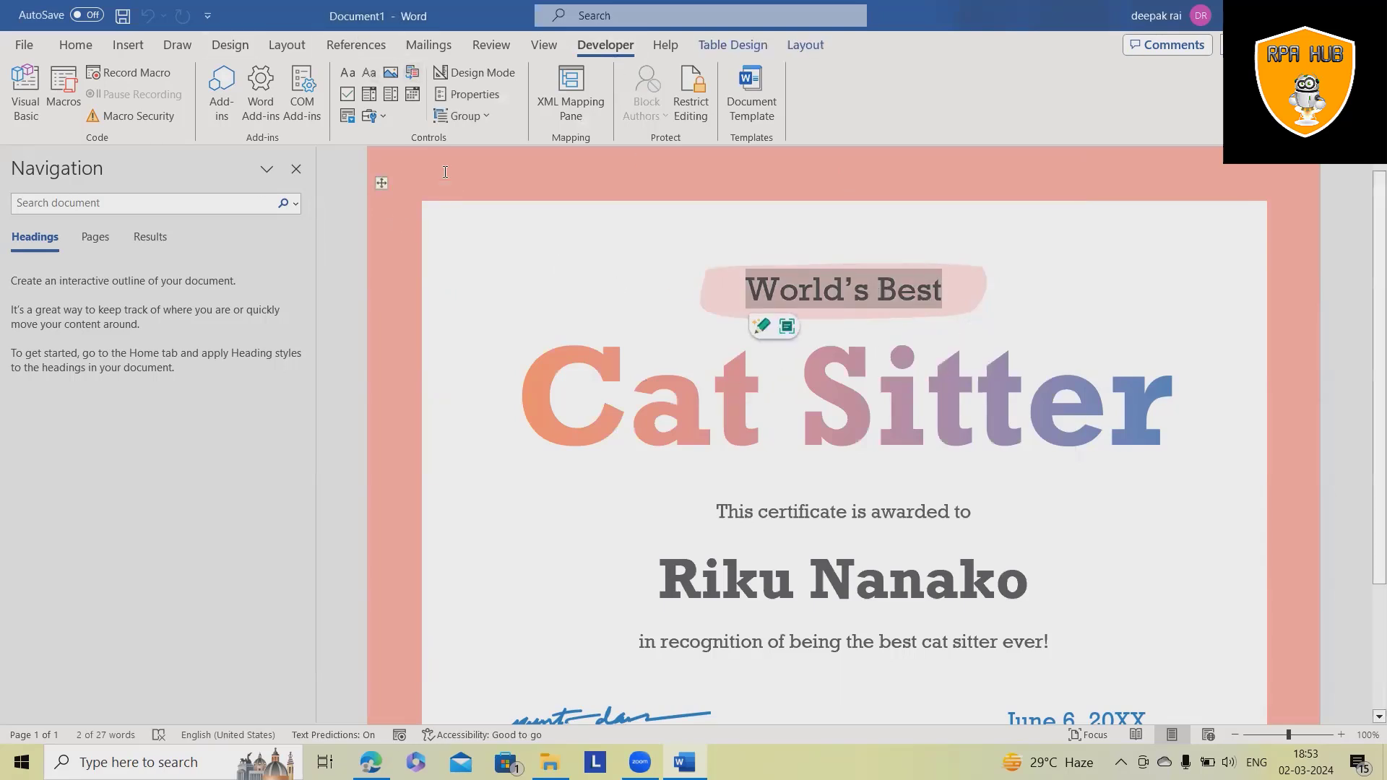
scroll(834, 588, "down", 3)
scroll(847, 500, "up", 3)
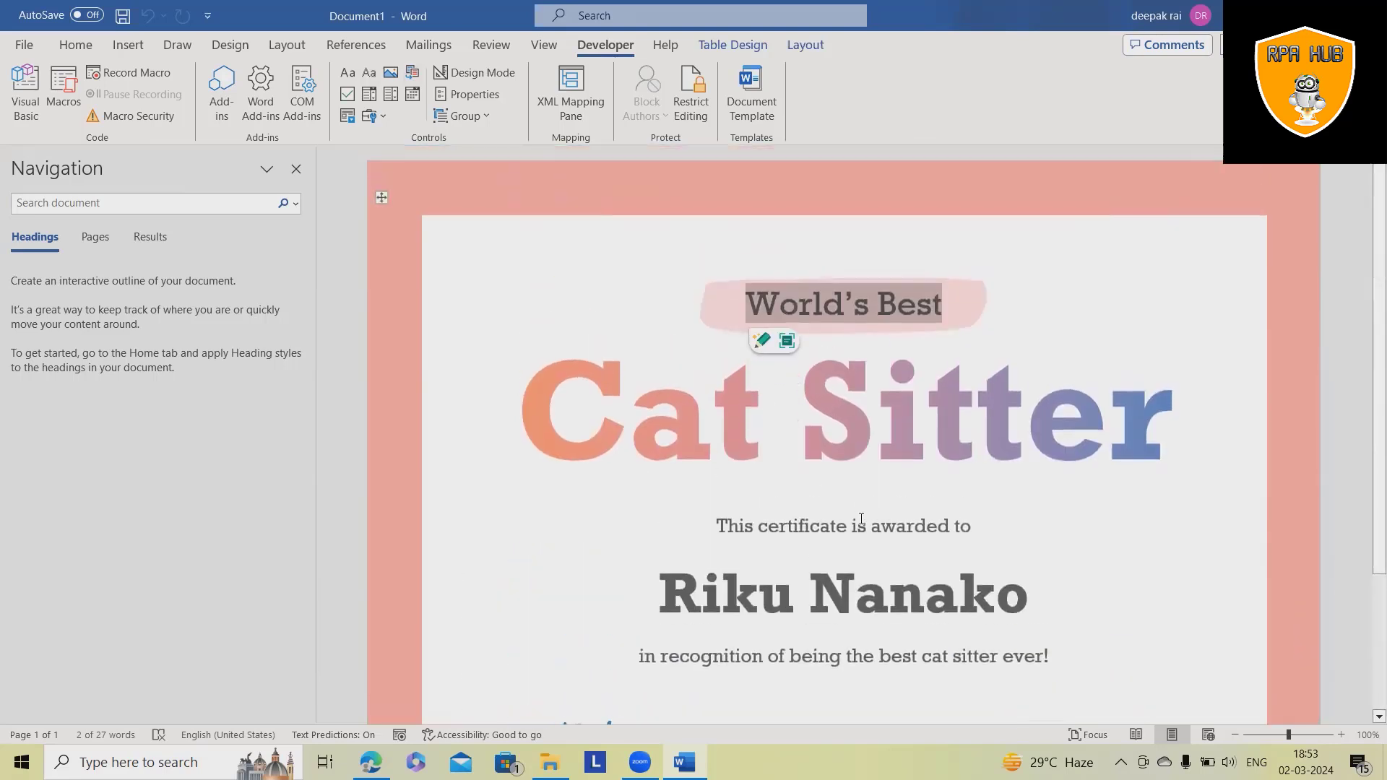
scroll(862, 535, "down", 2)
scroll(831, 404, "up", 2)
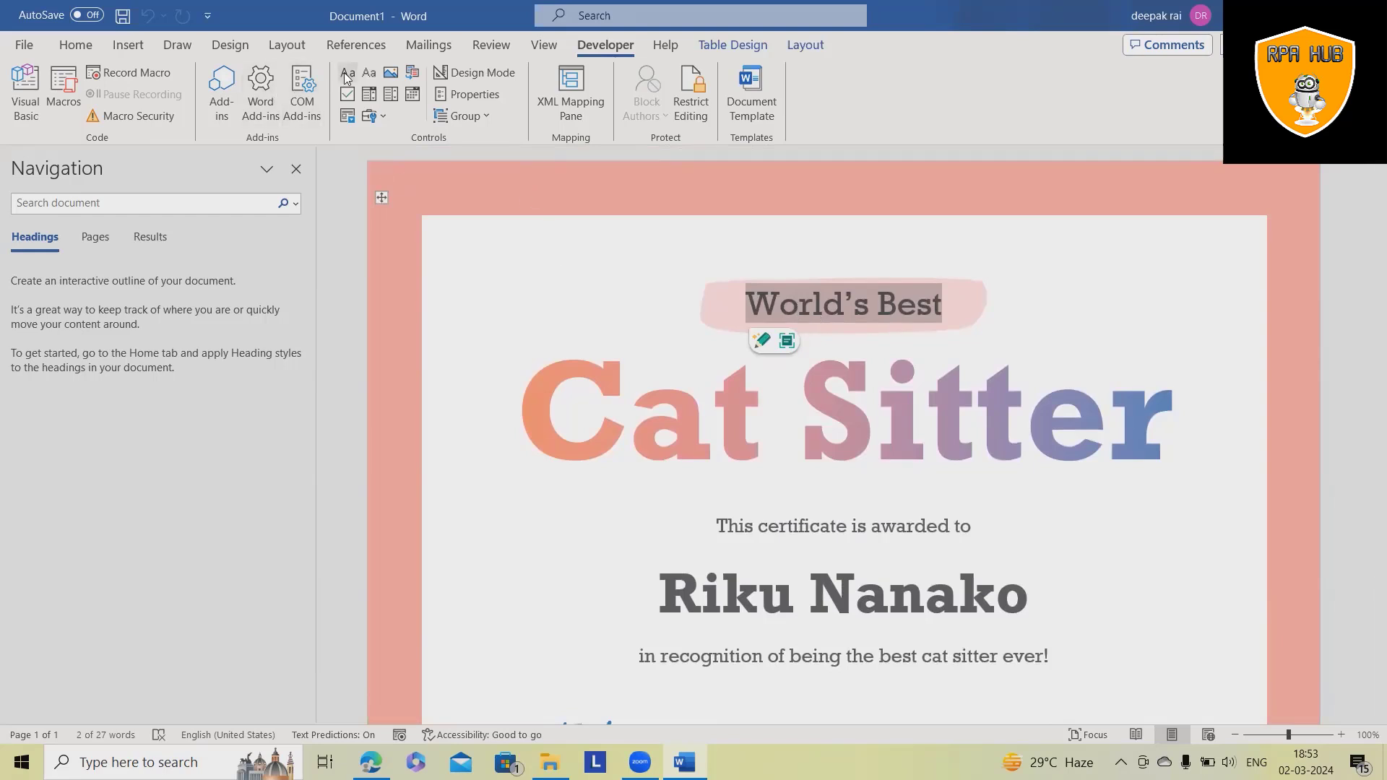
left_click(369, 75)
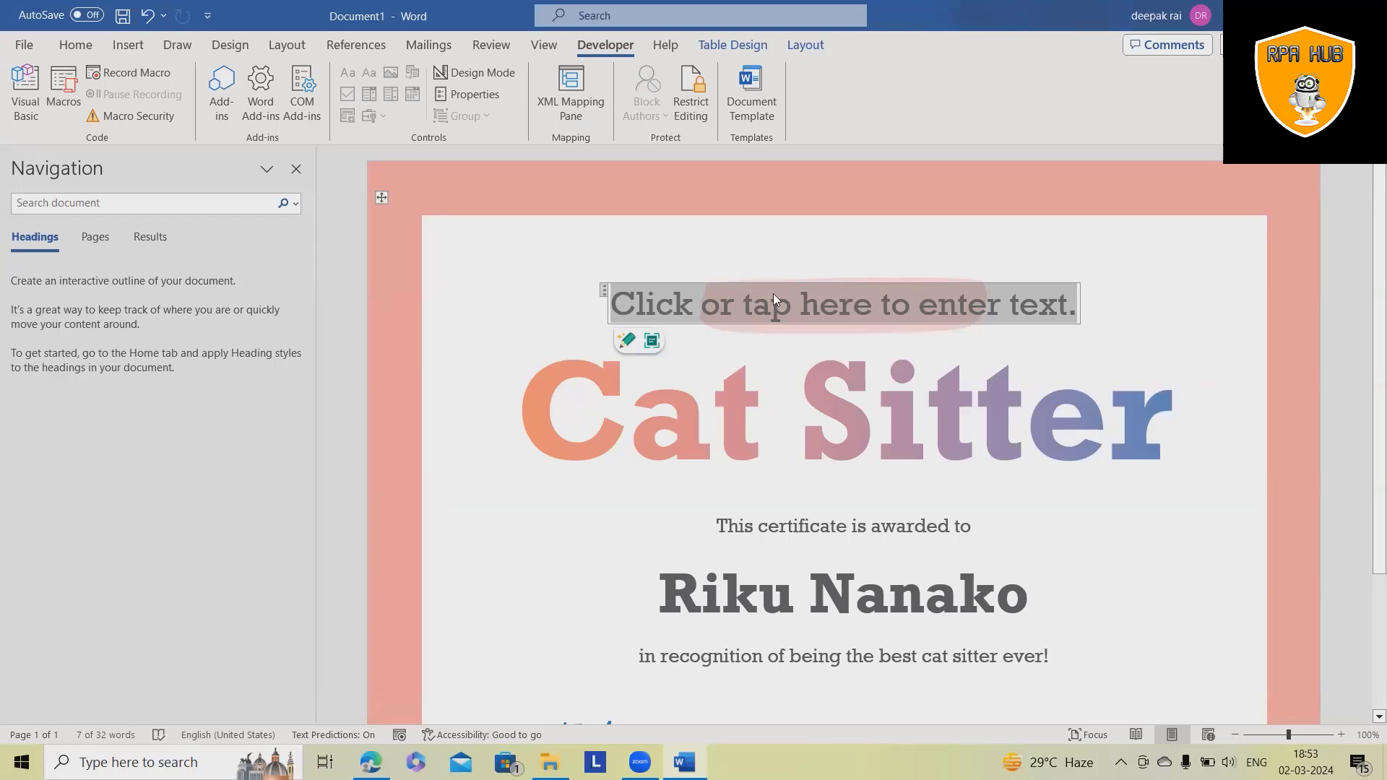
type("Appr")
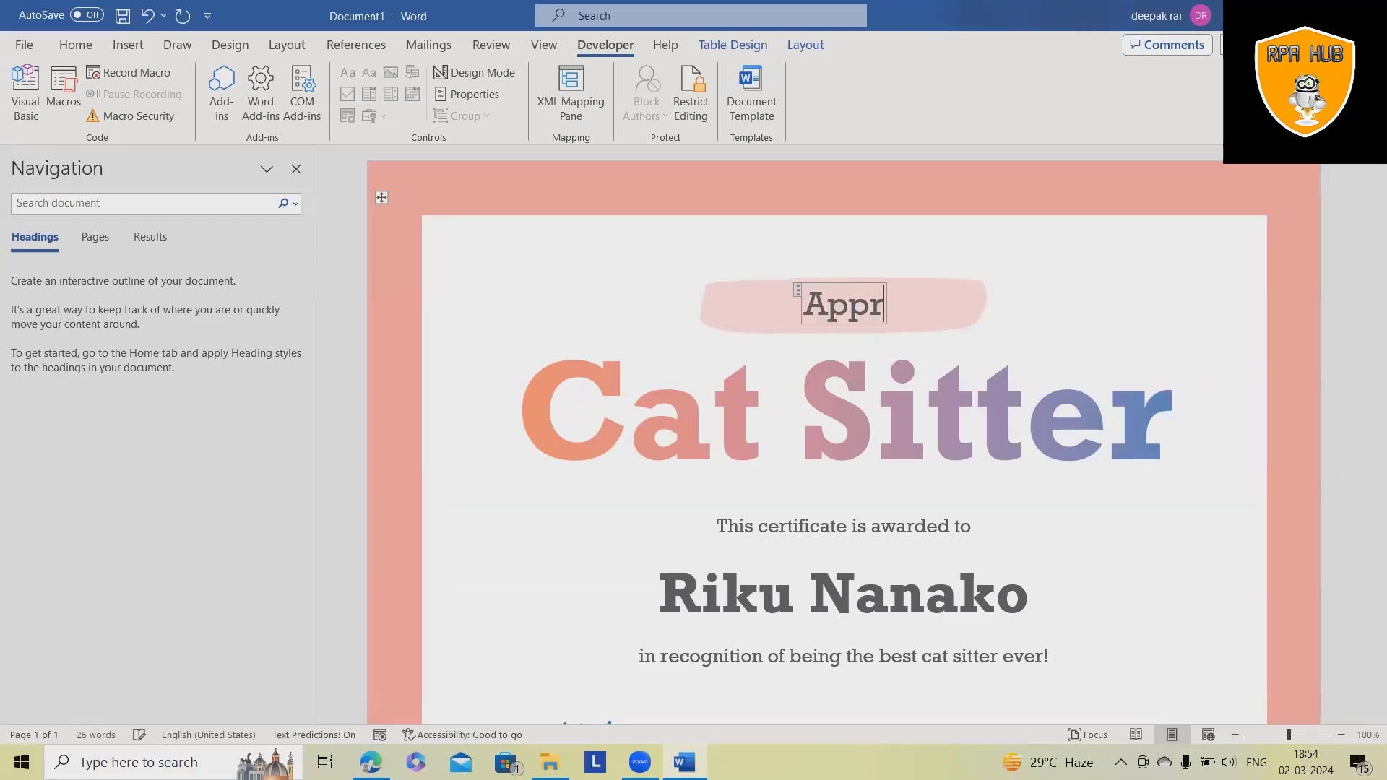
type("iciation")
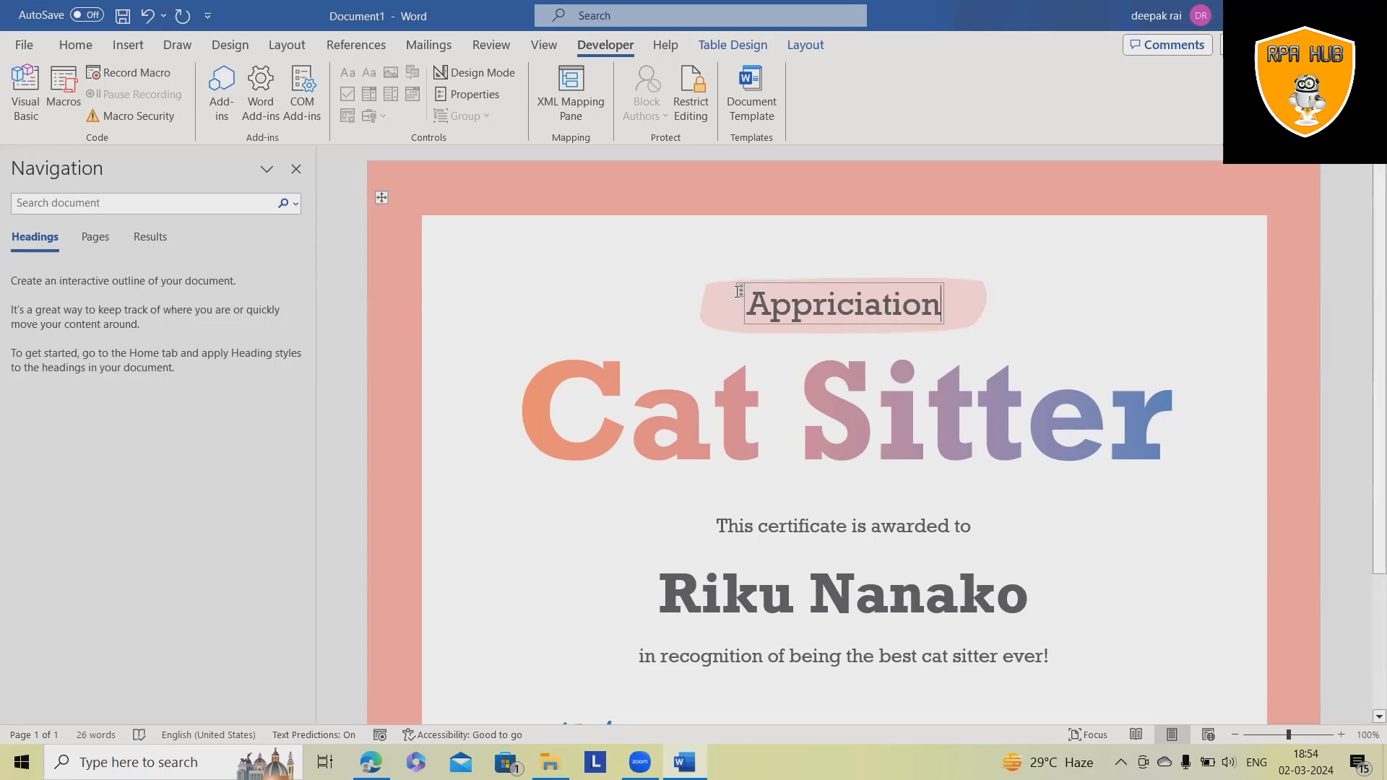
- Correct the spelling to Appreciation and begin entering the CertTitle title in the control's Properties
left_click(739, 291)
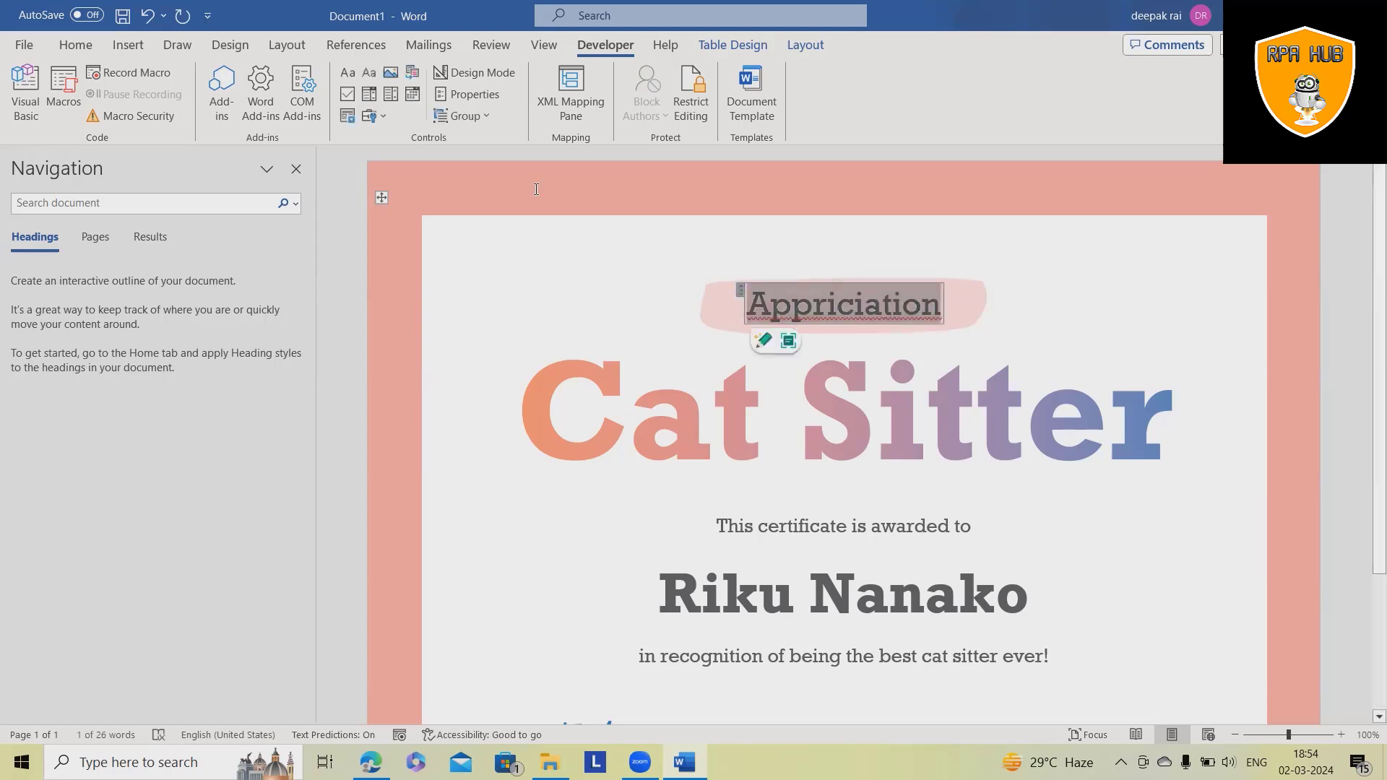
right_click(853, 306)
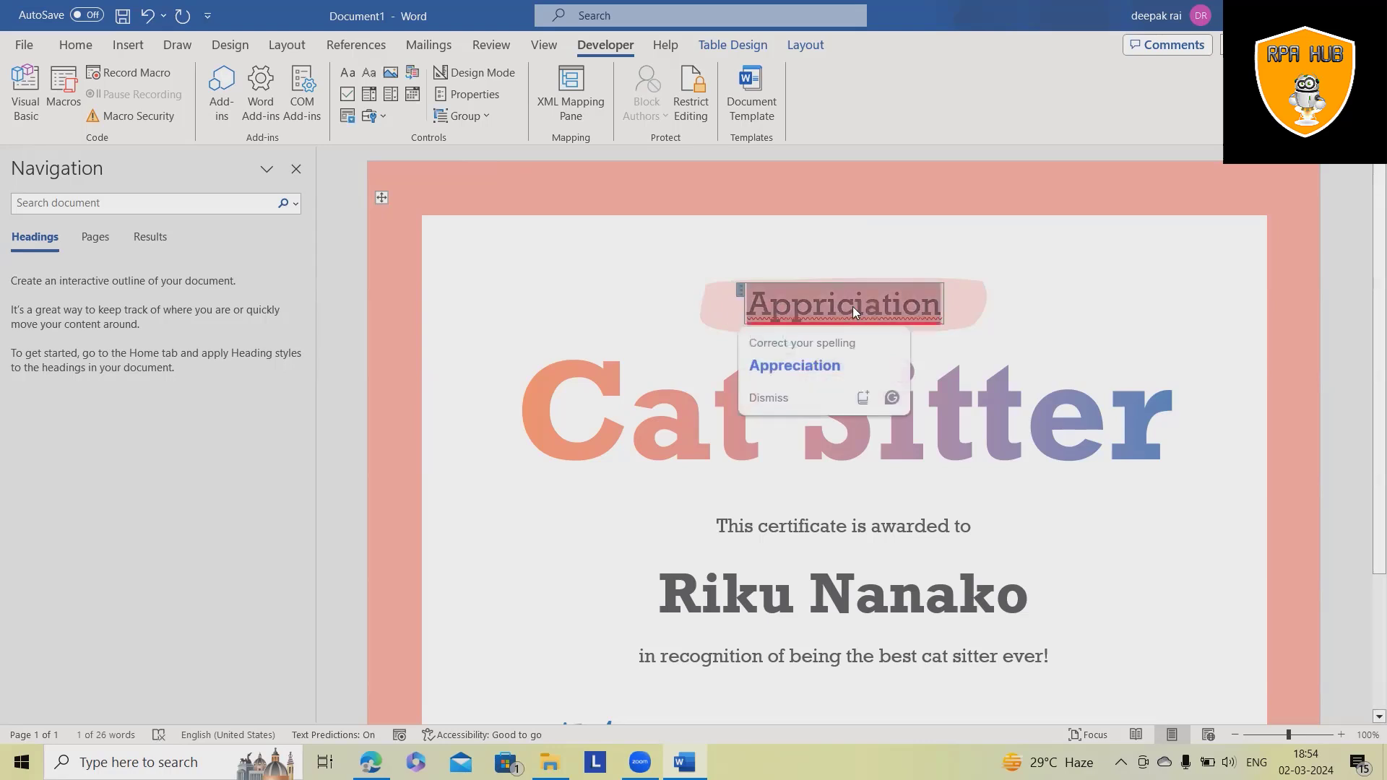
left_click(794, 365)
left_click(736, 291)
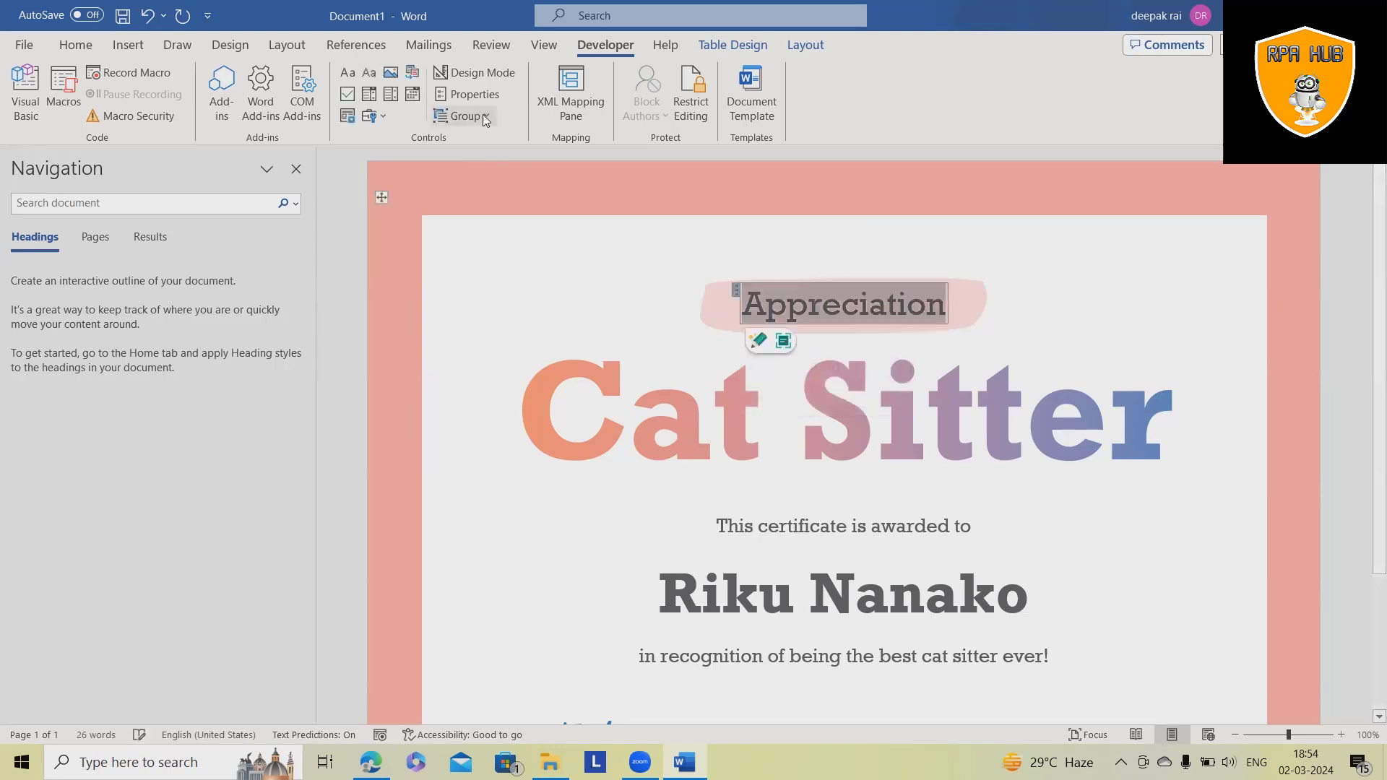
left_click(467, 94)
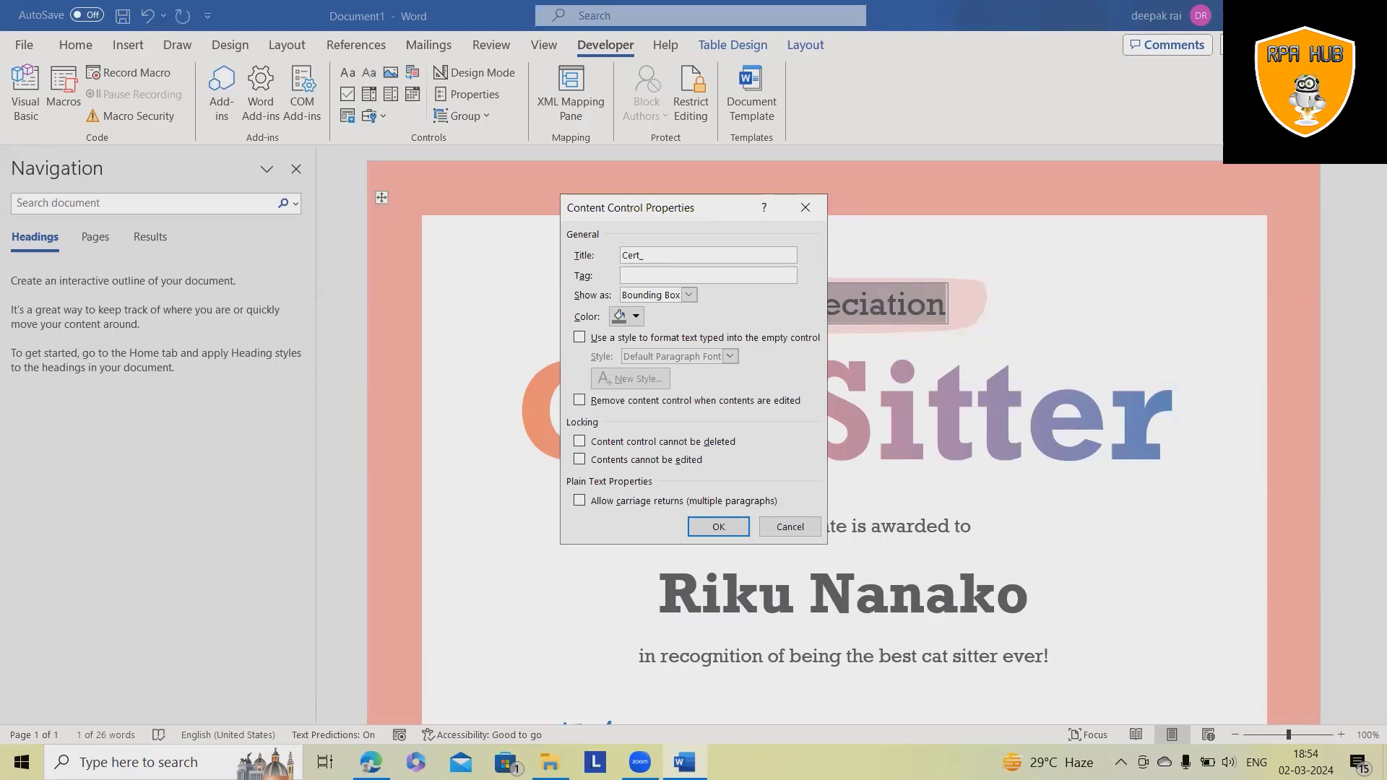
type("Title")
- Confirm the CertTitle title, then replace the Cat Sitter line with a text control reading 'Annual year'
left_click(718, 527)
triple_click(607, 432)
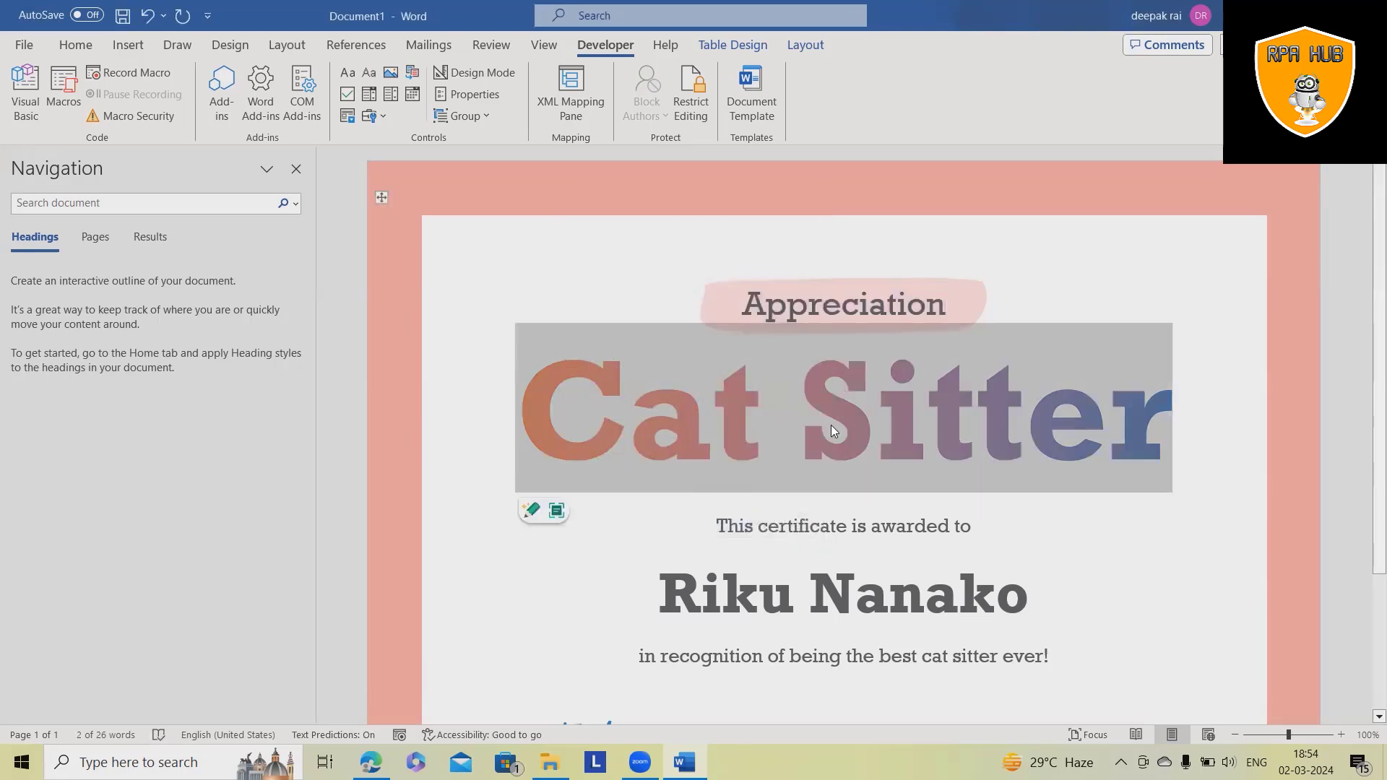
scroll(994, 483, "down", 2)
scroll(984, 495, "up", 2)
left_click(368, 78)
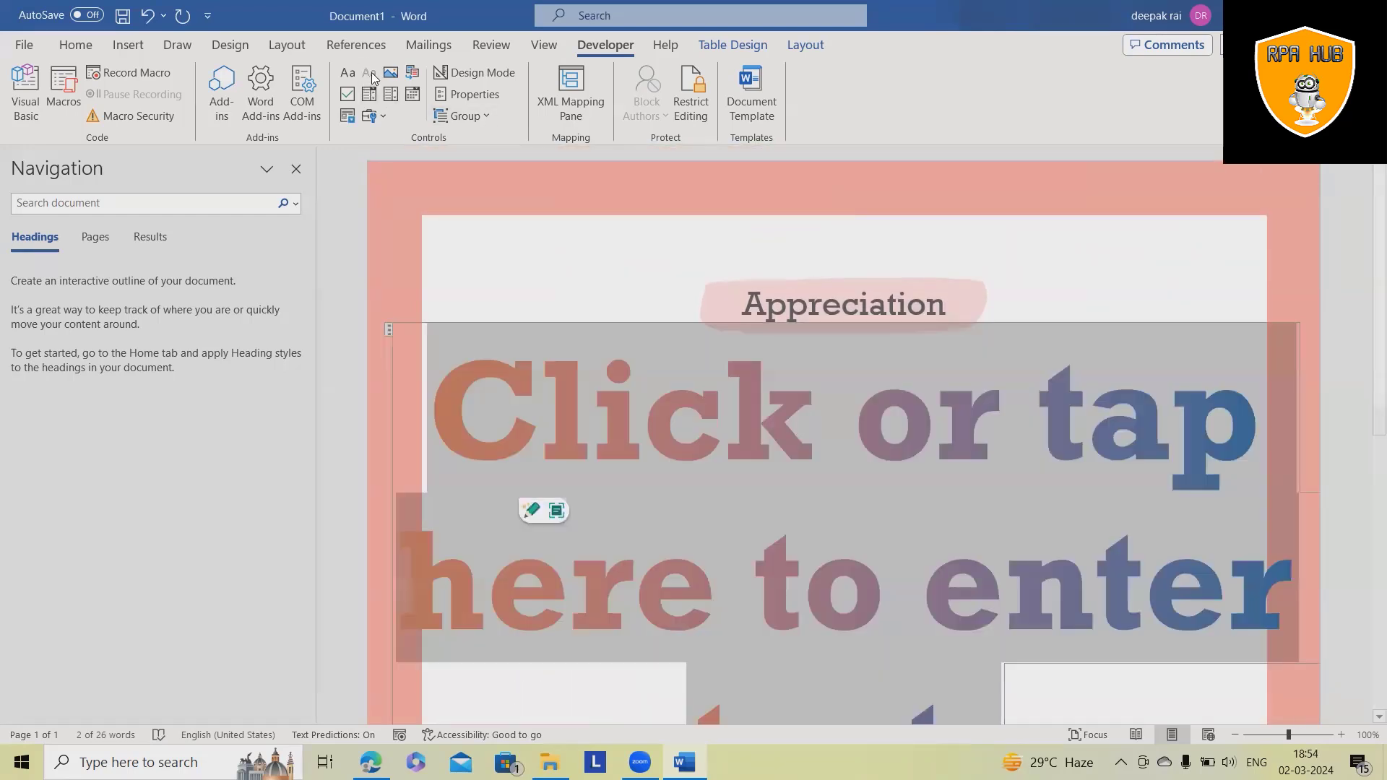
scroll(870, 554, "down", 3)
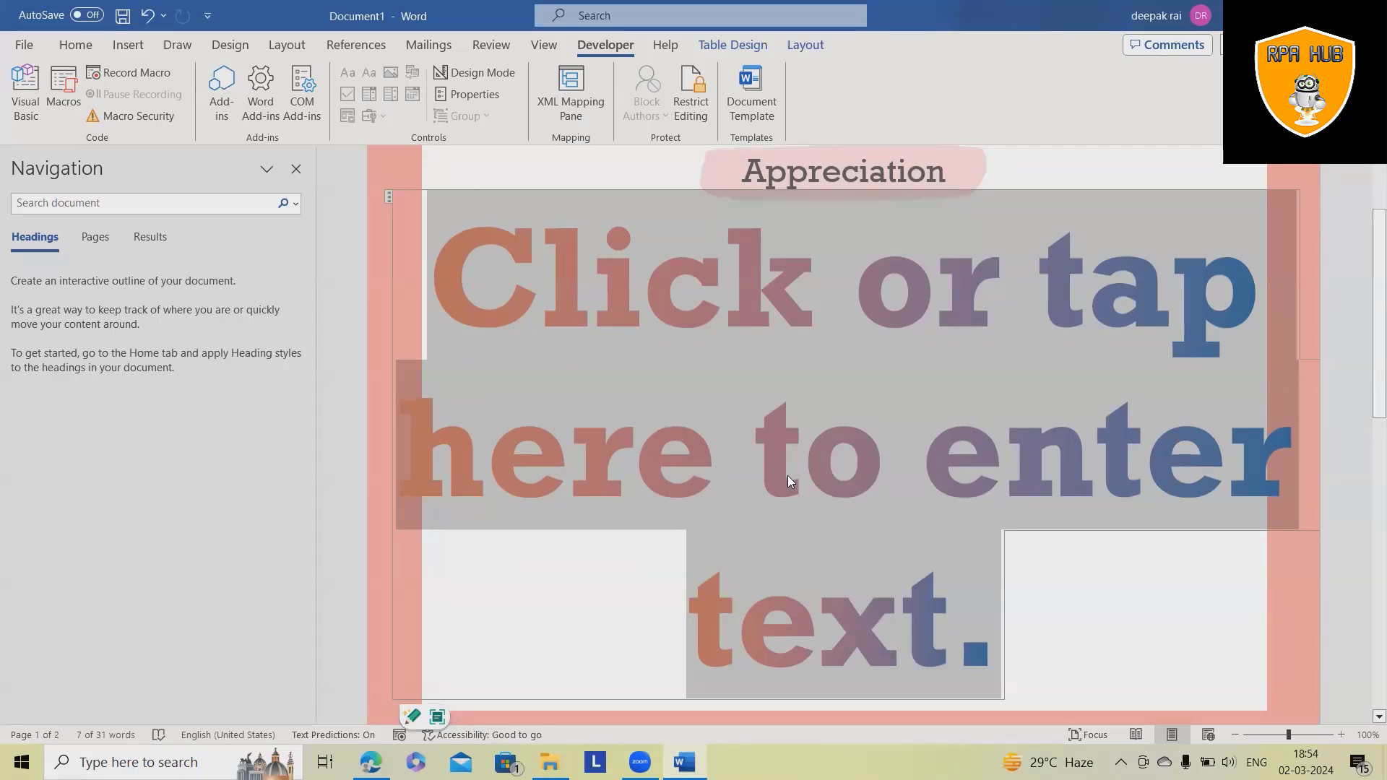
type("Annual")
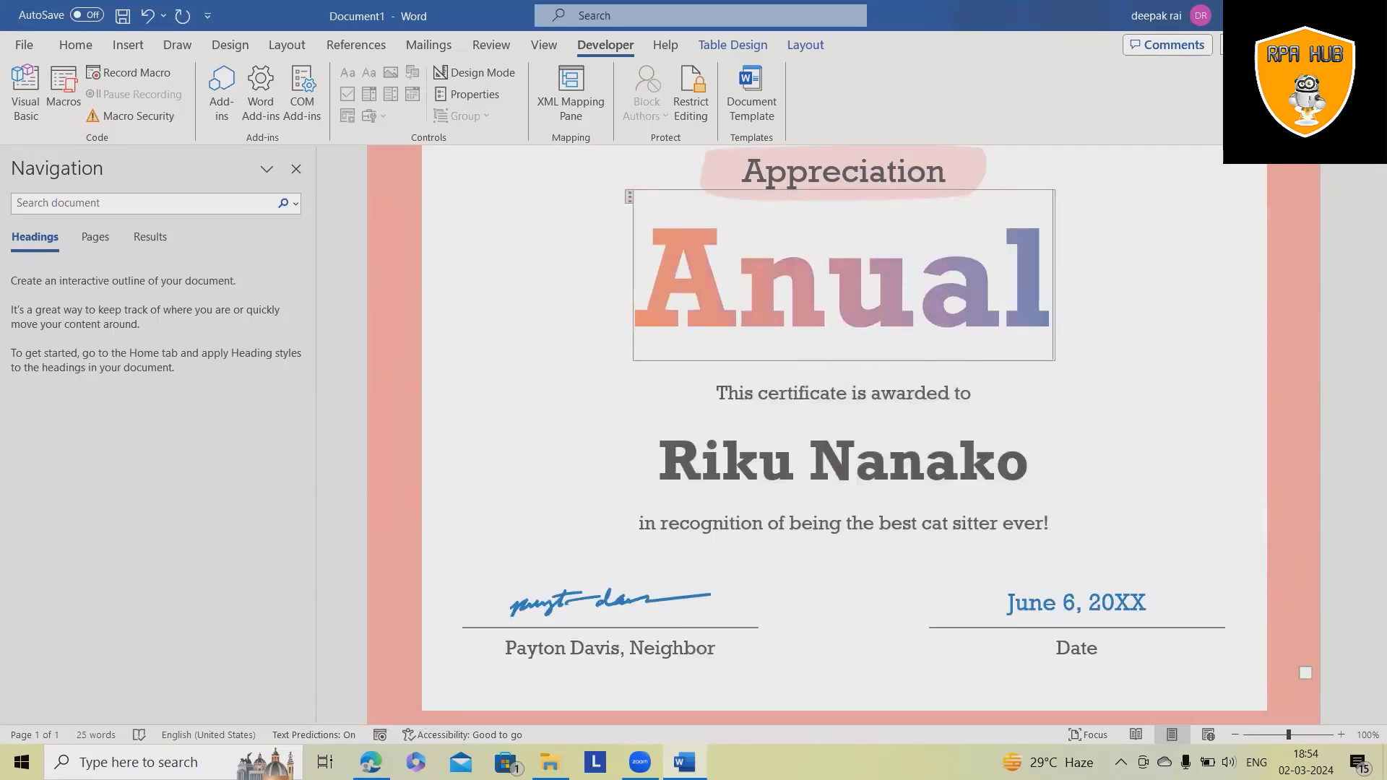
type(" year")
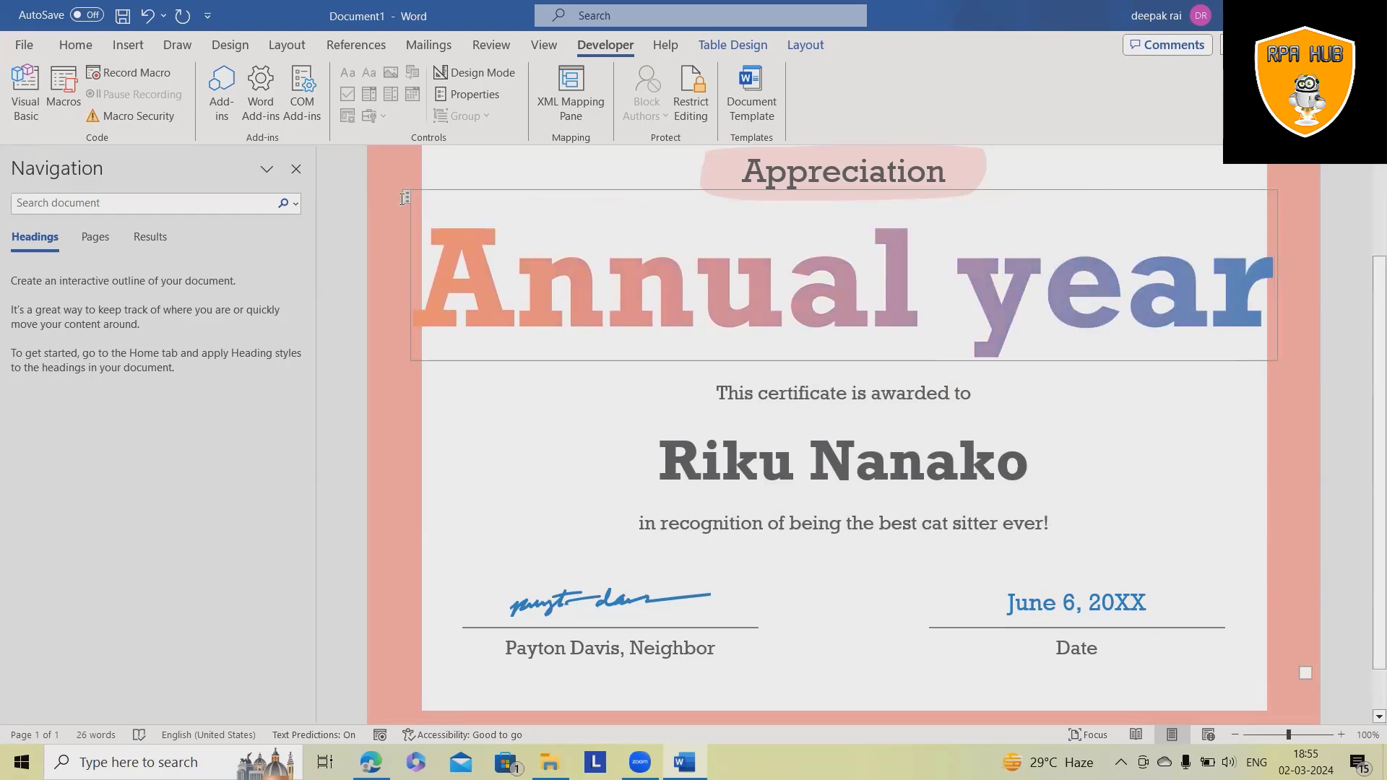
- Title the Annual year content control CertEvent in its Properties
left_click(405, 200)
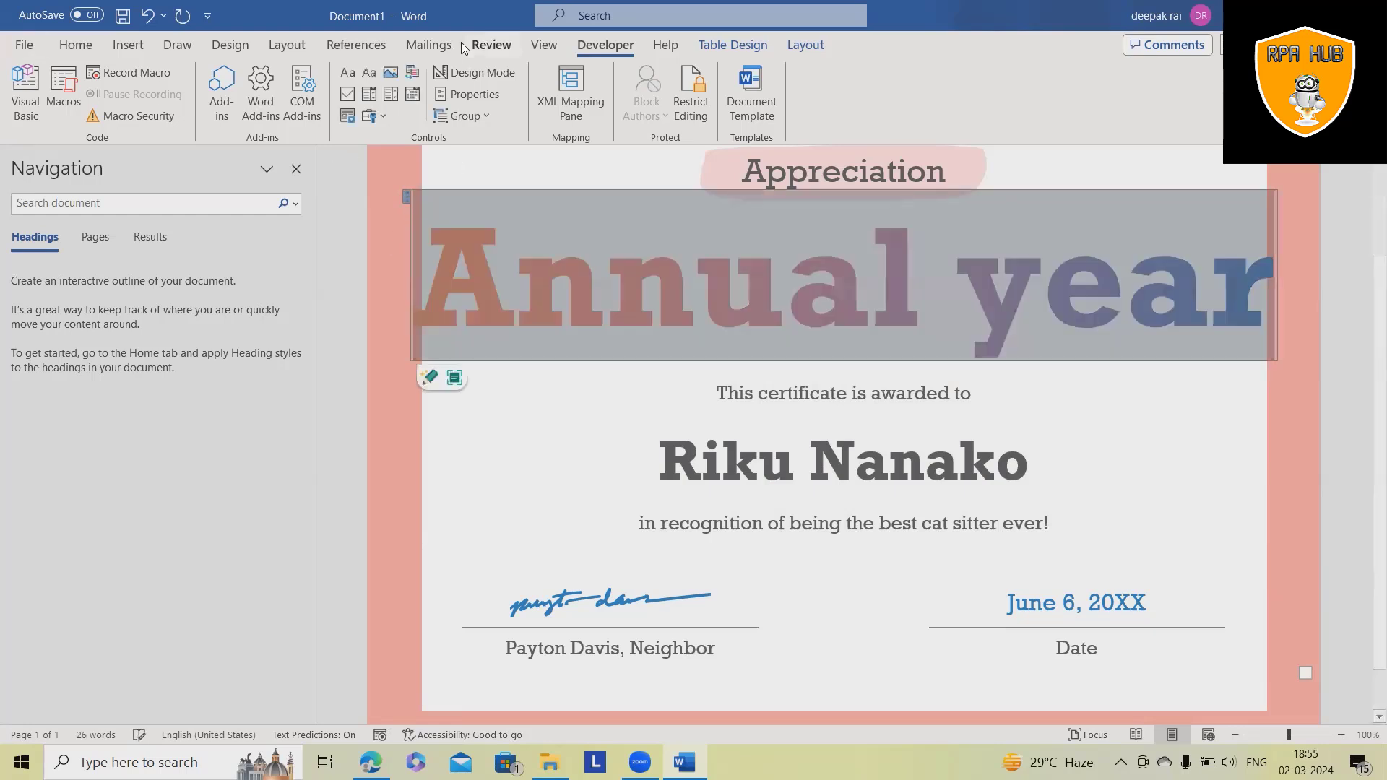
left_click(463, 97)
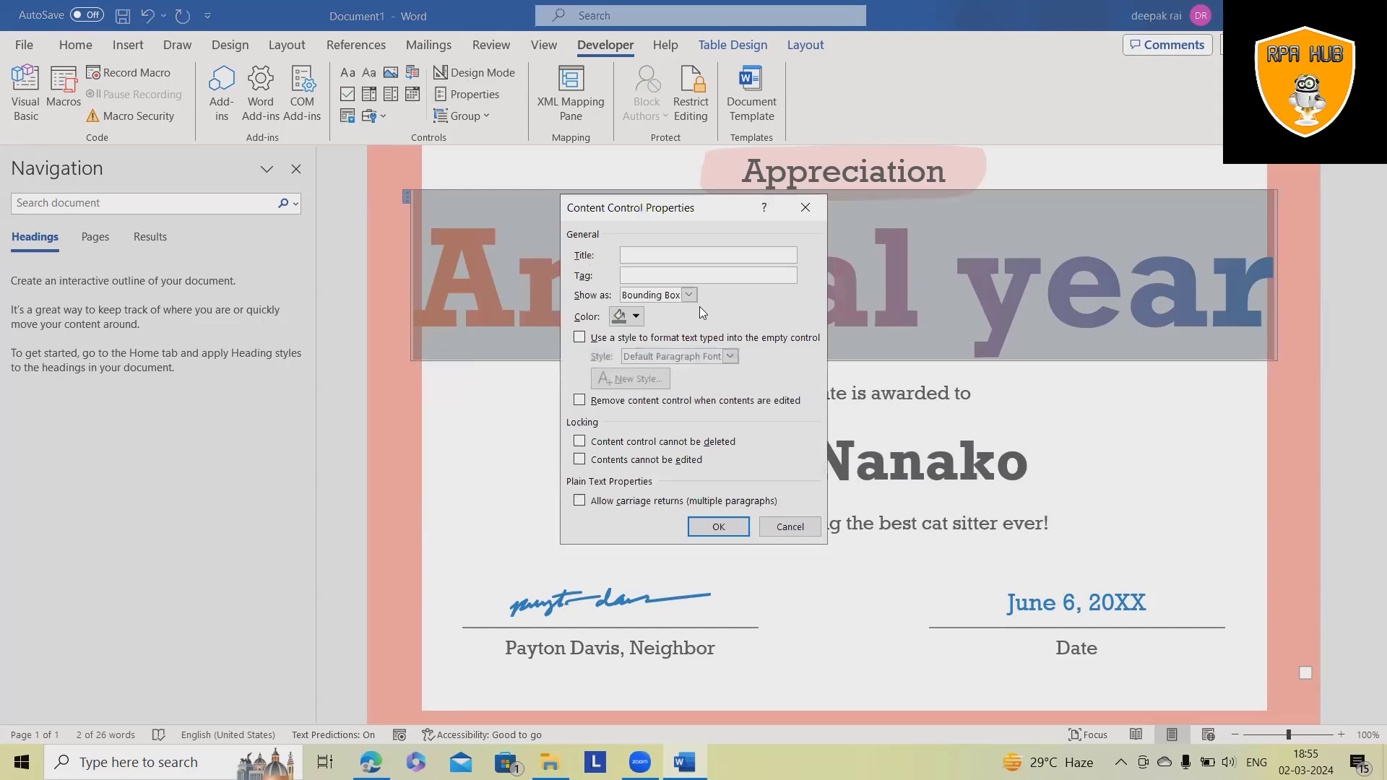
type("Event")
key("ctrl+z")
key("Return")
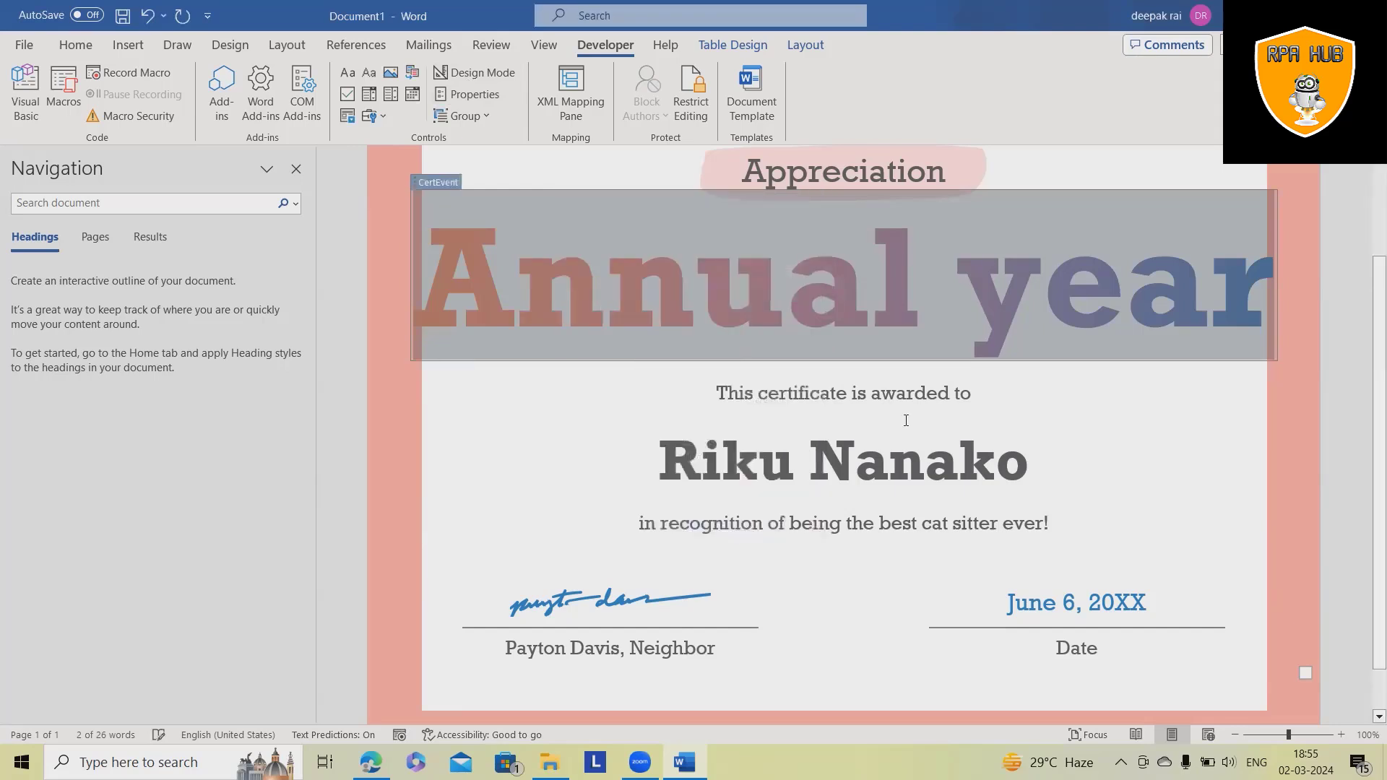
left_click(870, 491)
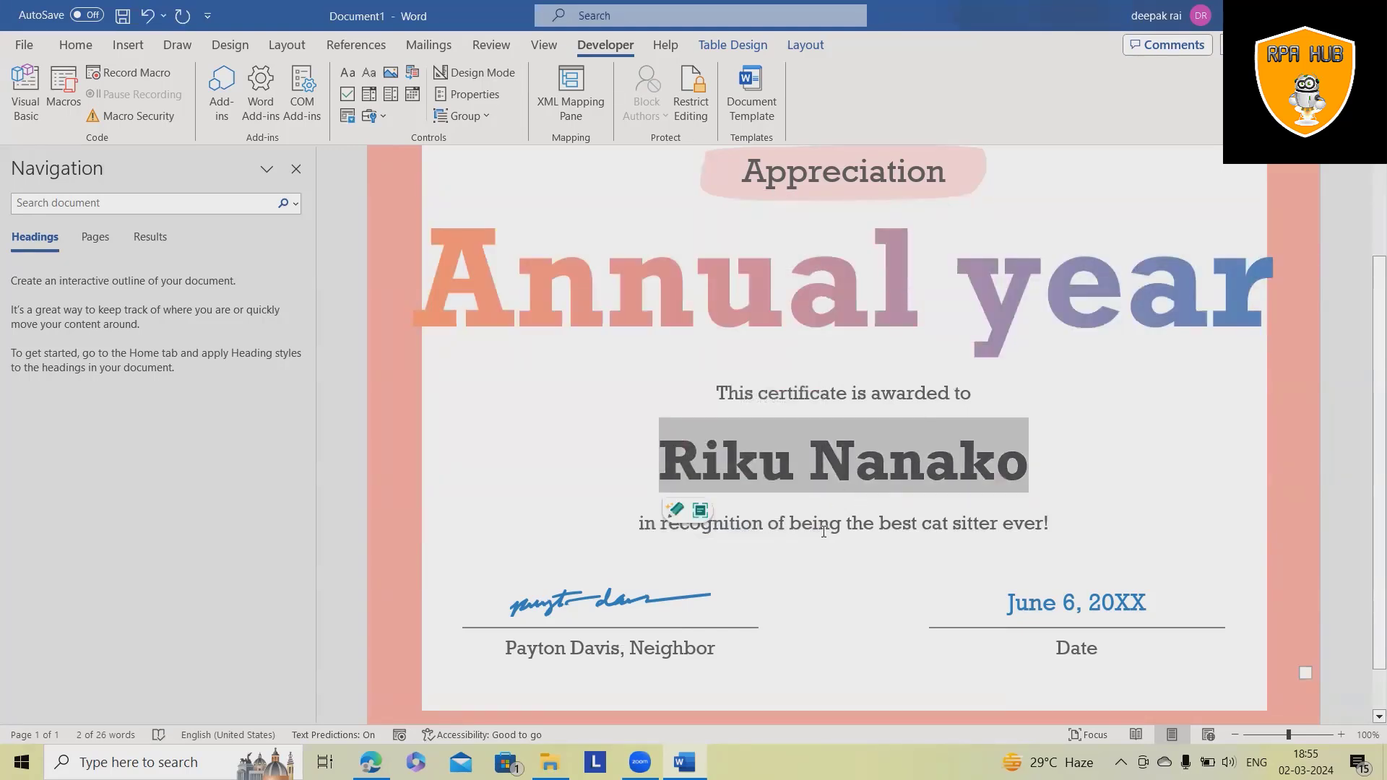
- Replace the recipient name with a text control reading 'RPA Hub' and enter the title CertName
key("Delete")
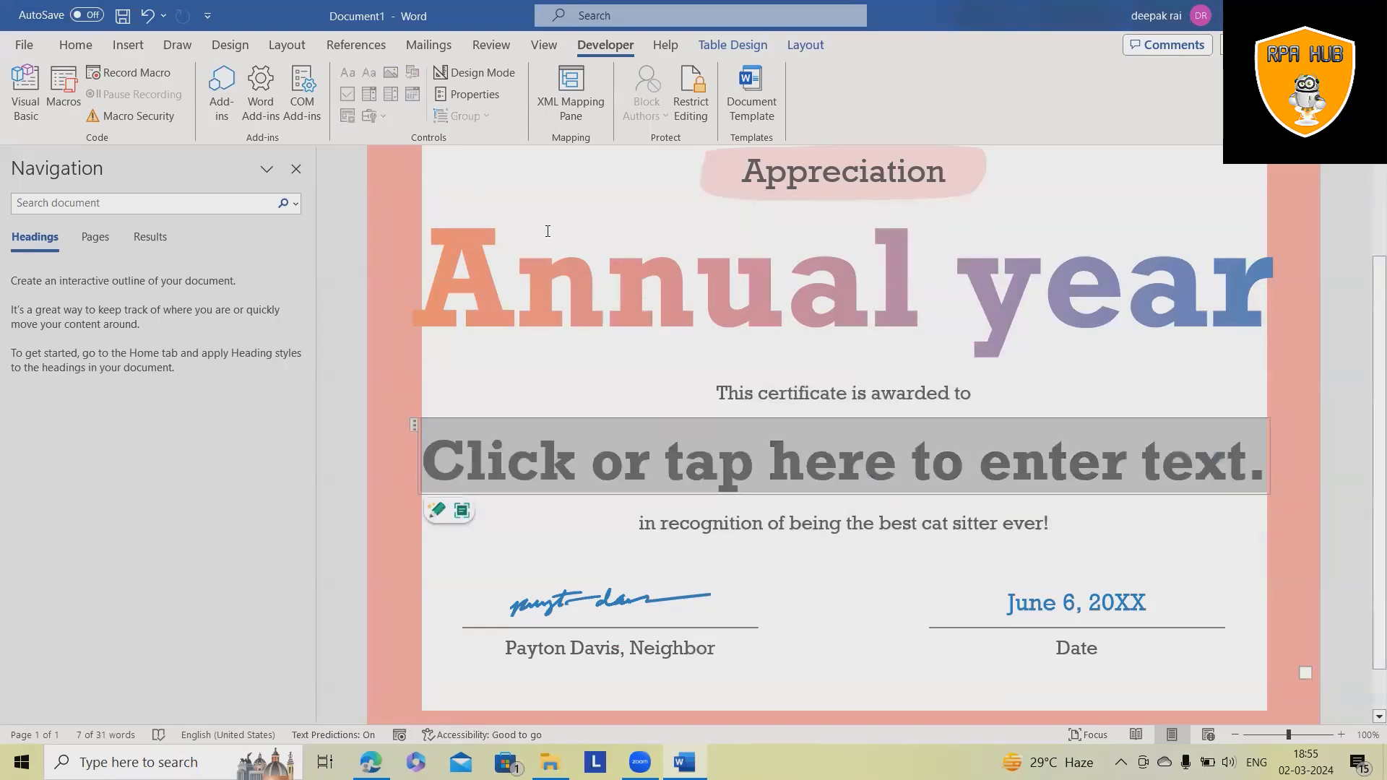
type("RP")
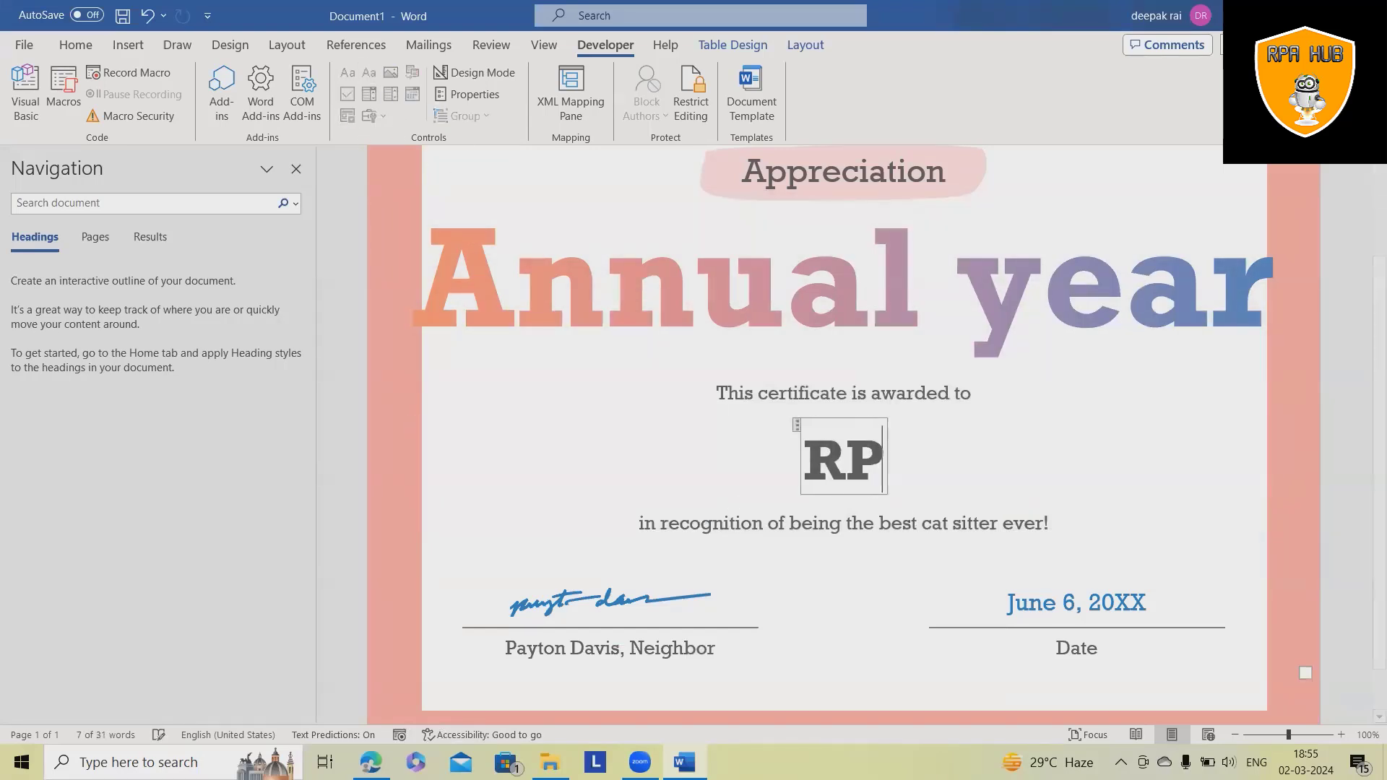
type("A Hub")
left_click(711, 427)
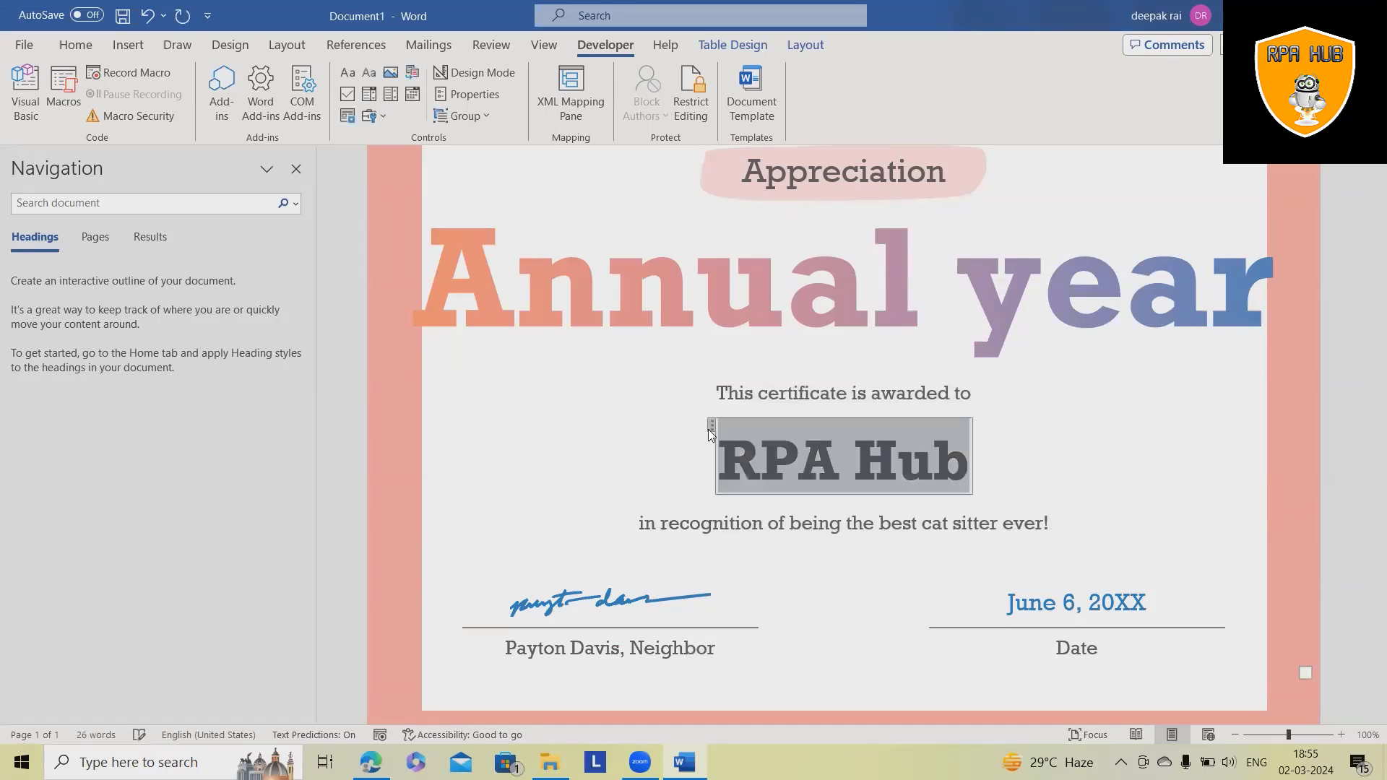
left_click(466, 96)
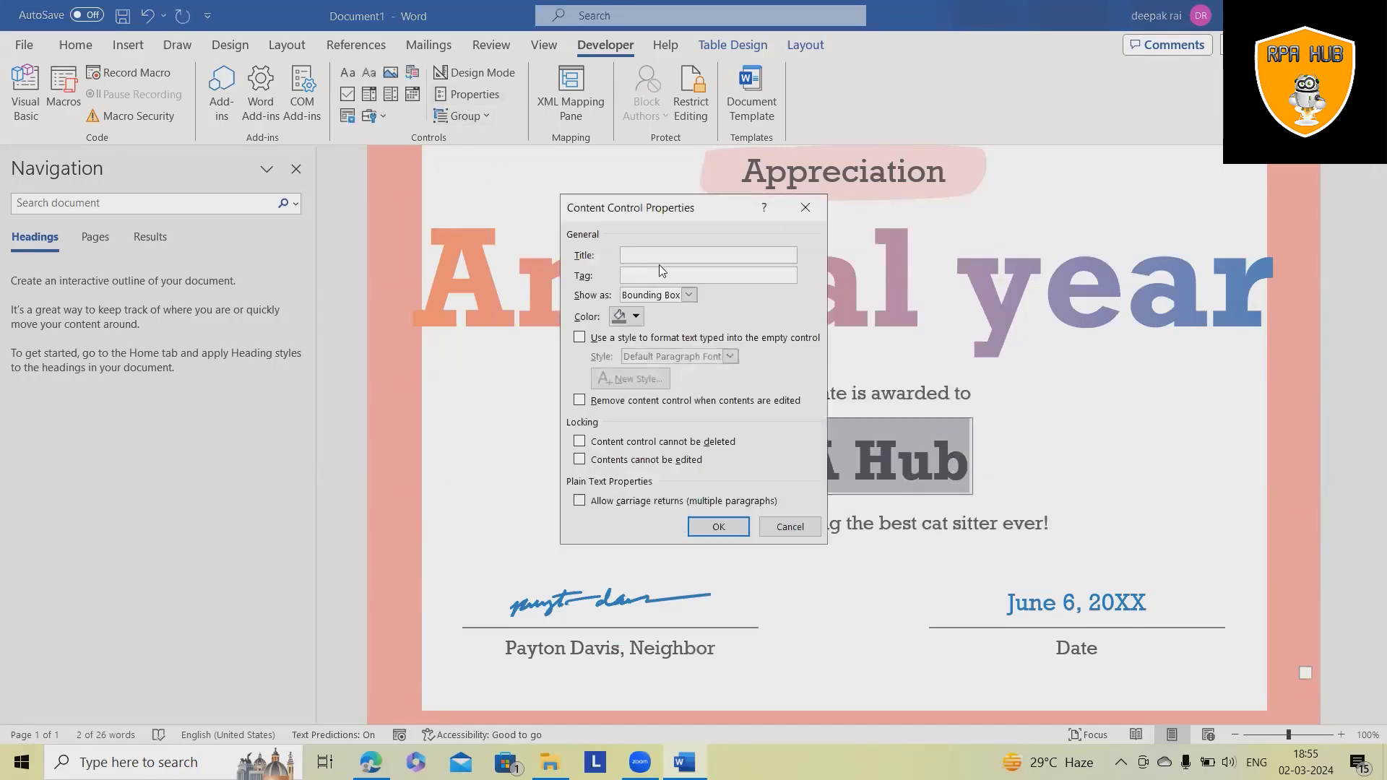
type("CertName")
- Confirm CertName, then make the June 6, 20XX date a control reading 02/03/2024 titled CertDate
left_click(718, 526)
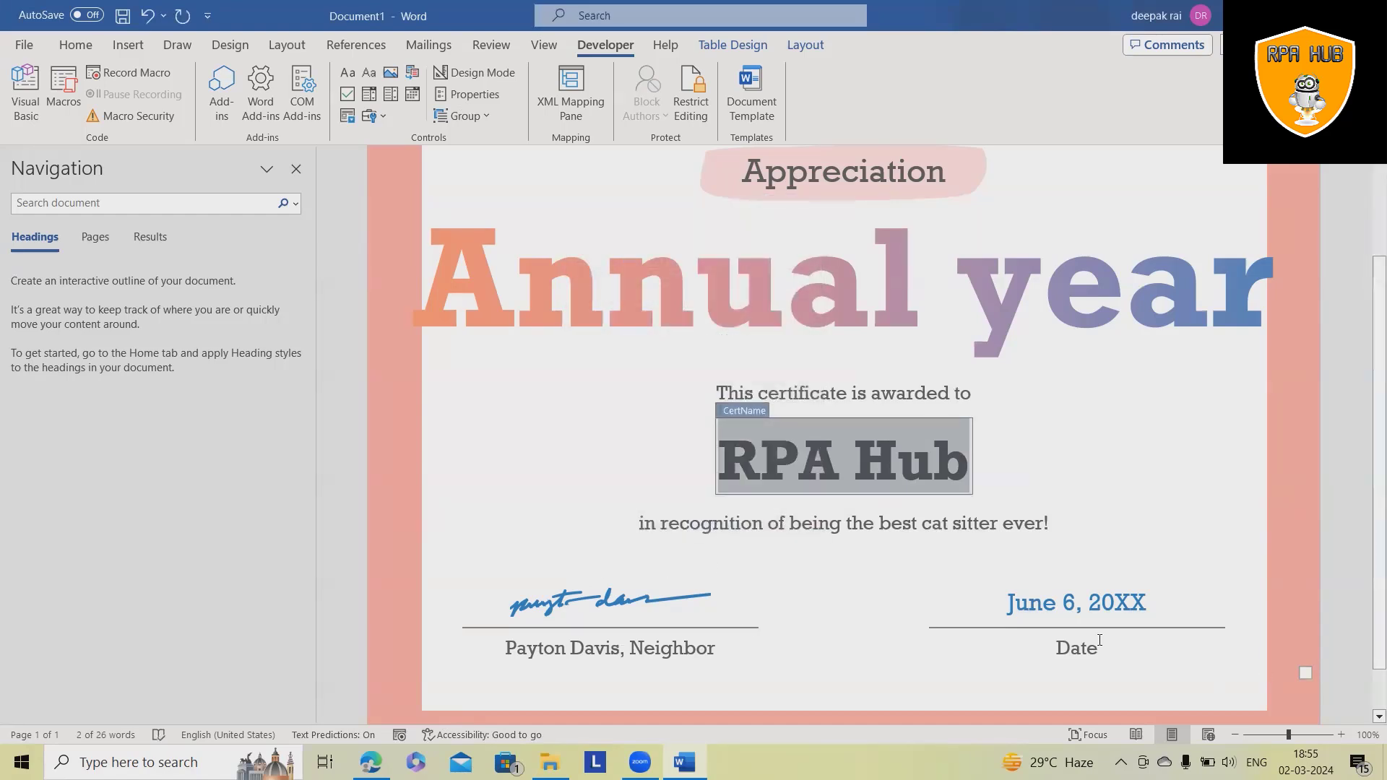
left_click(1076, 645)
left_click(1053, 614)
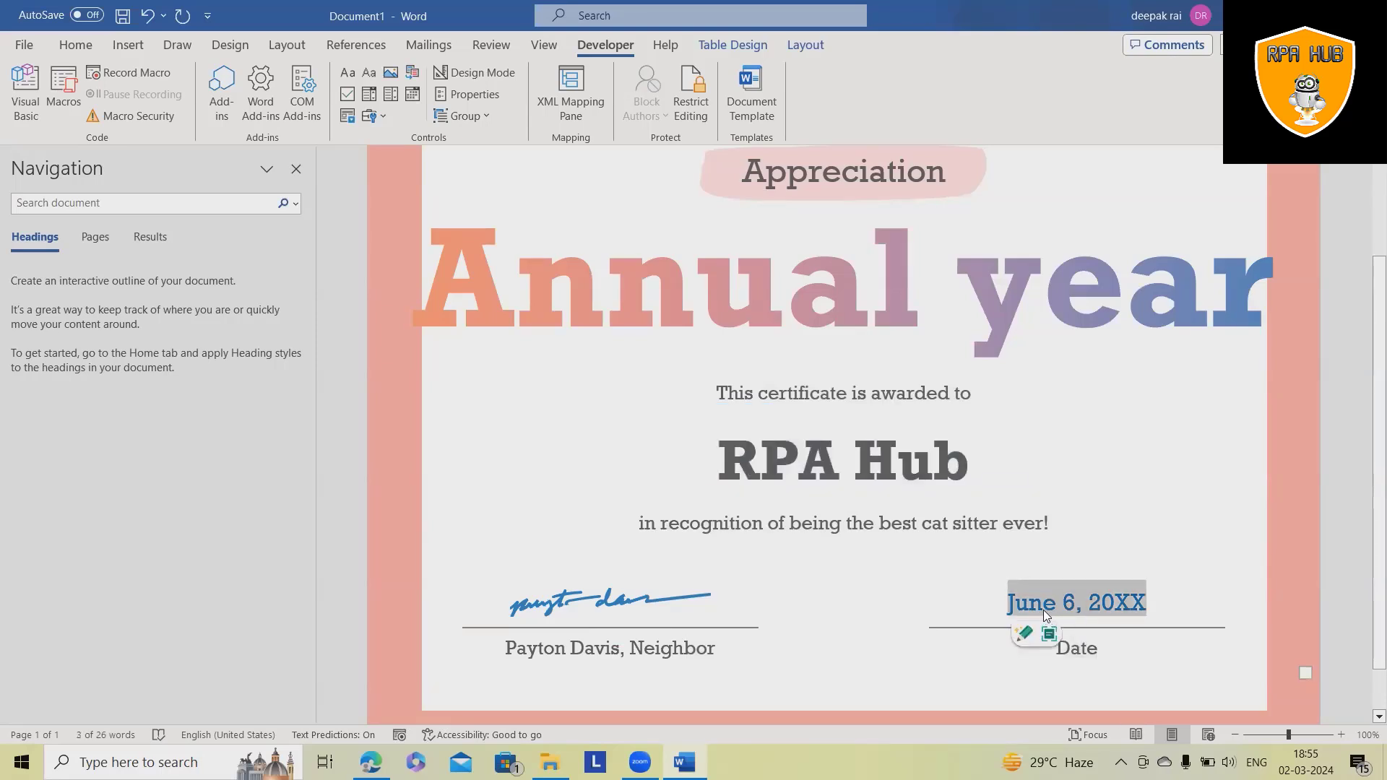
left_click(368, 72)
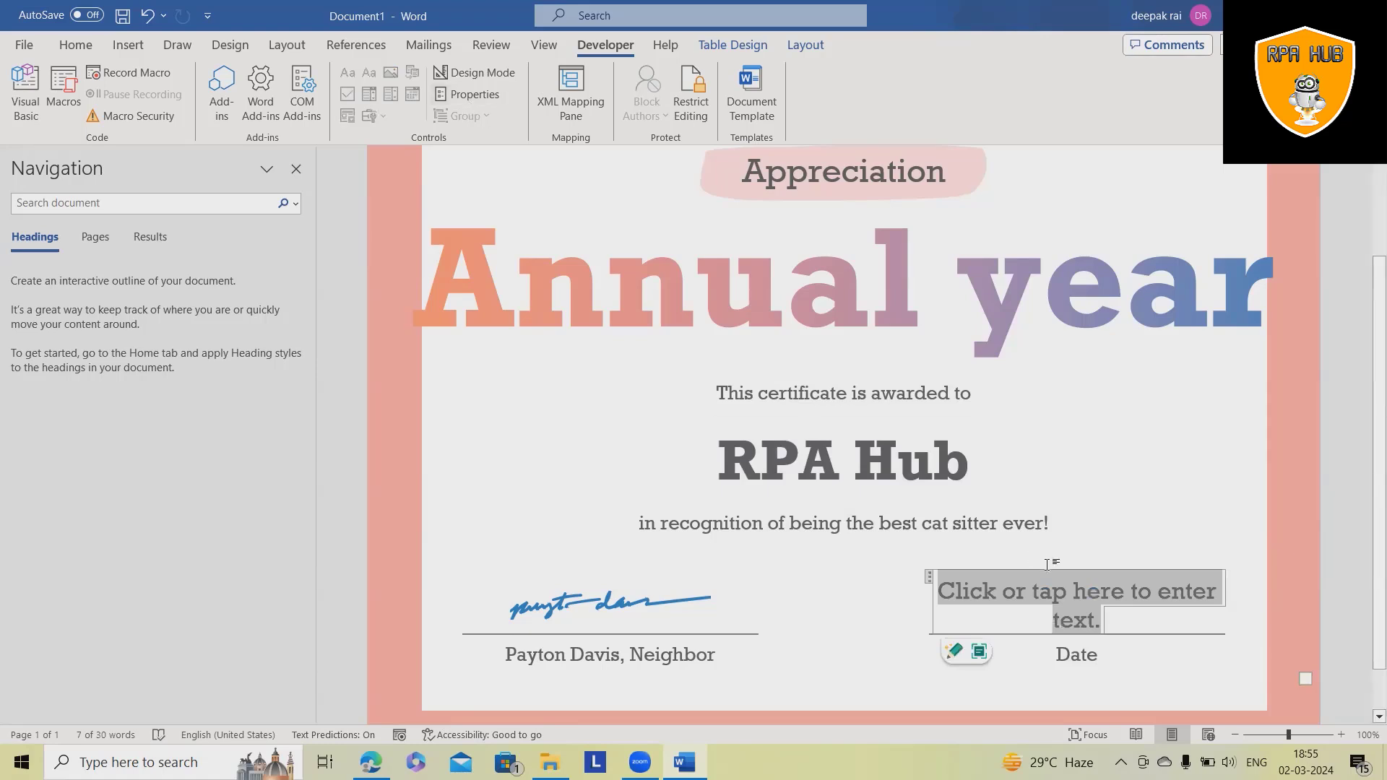
type("02")
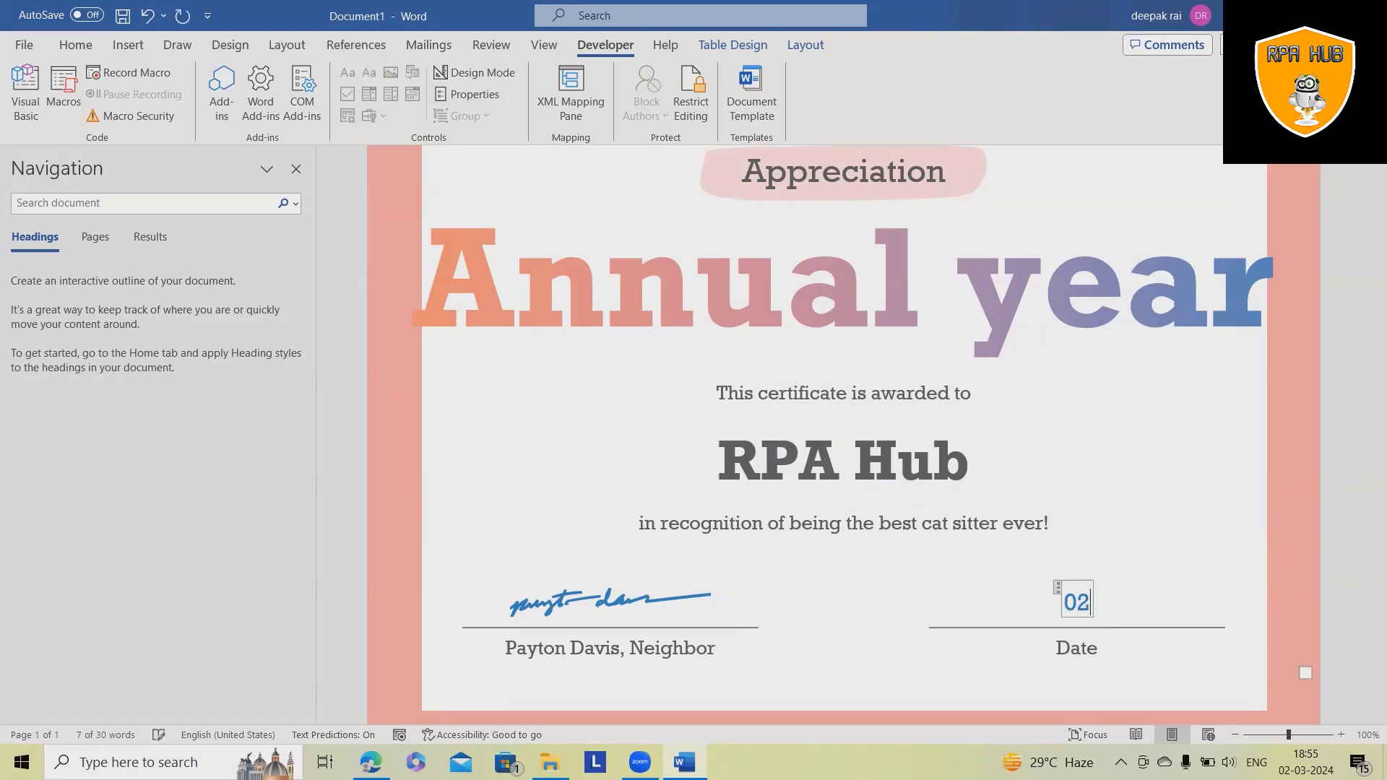
type("/03/2024")
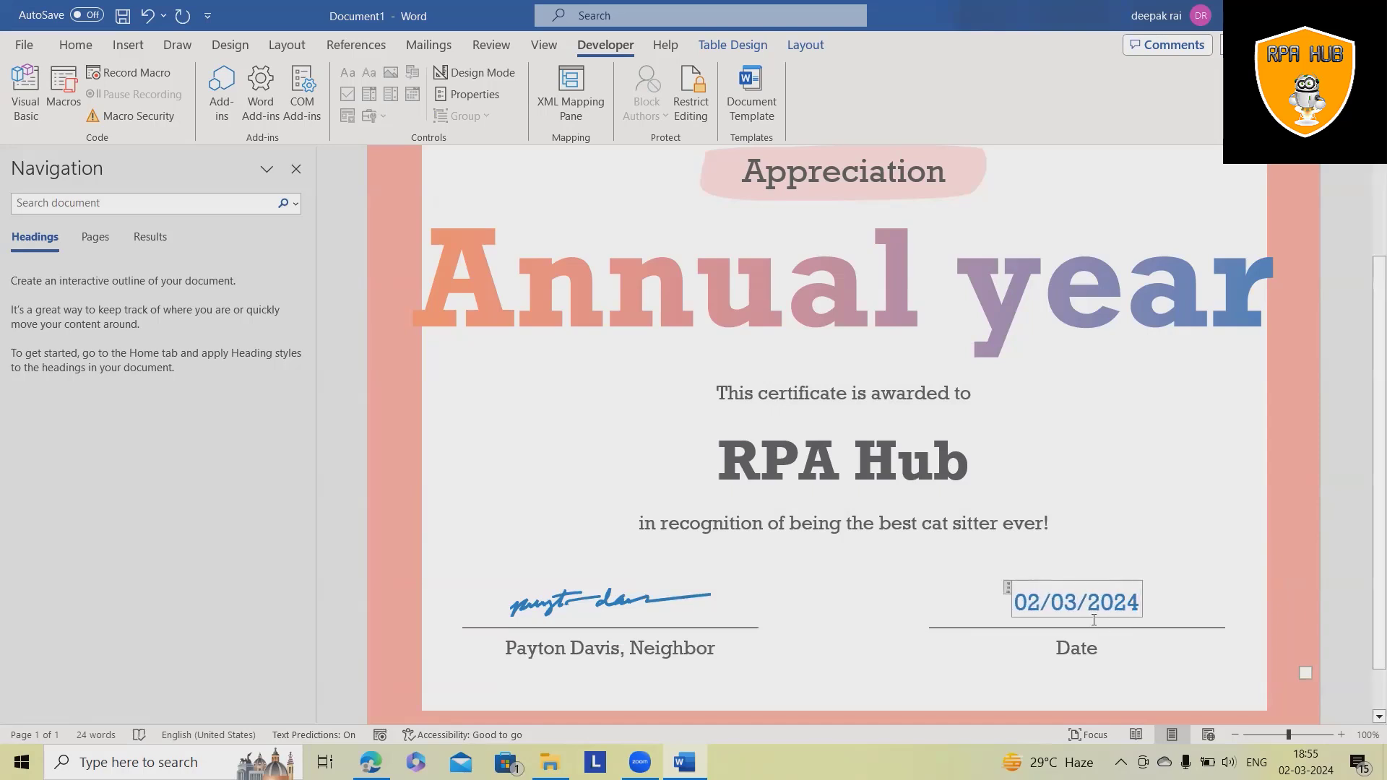
left_click(1007, 589)
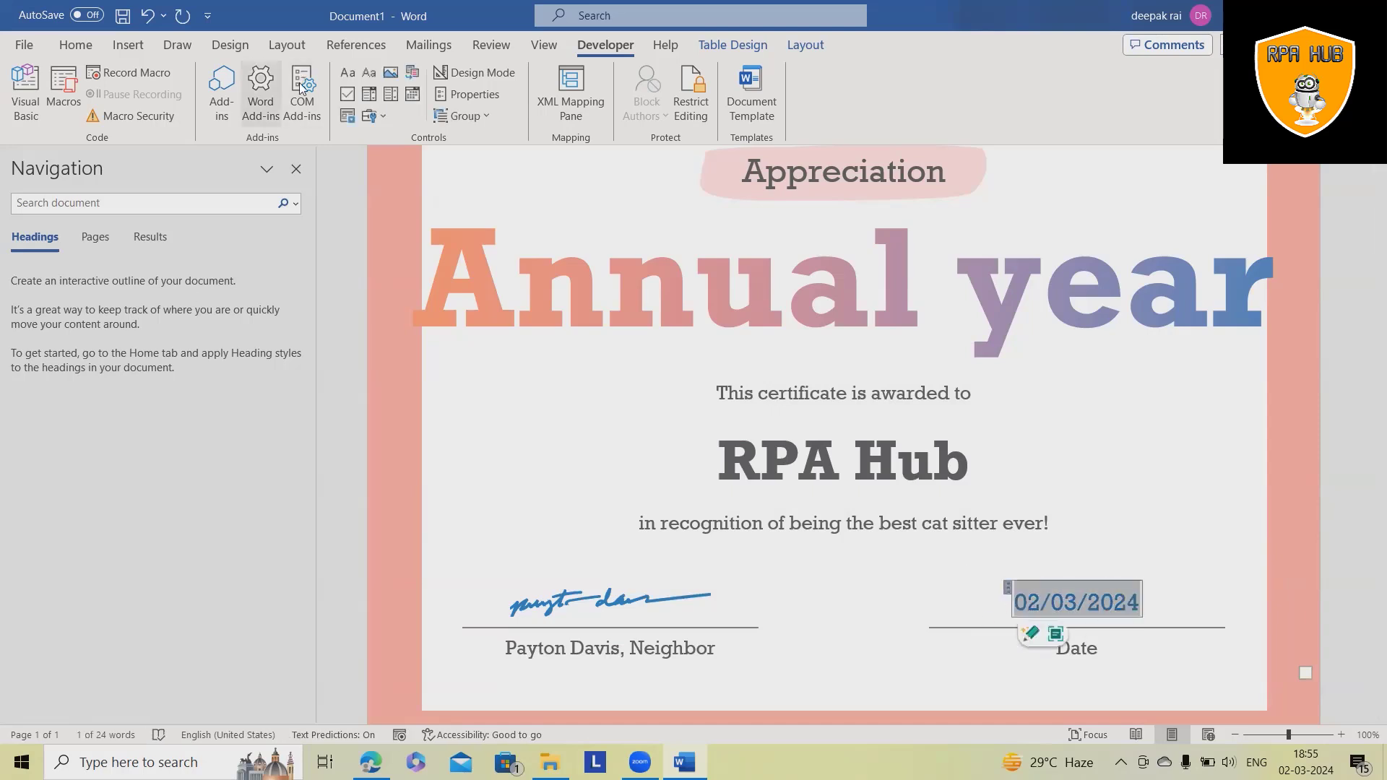
left_click(471, 94)
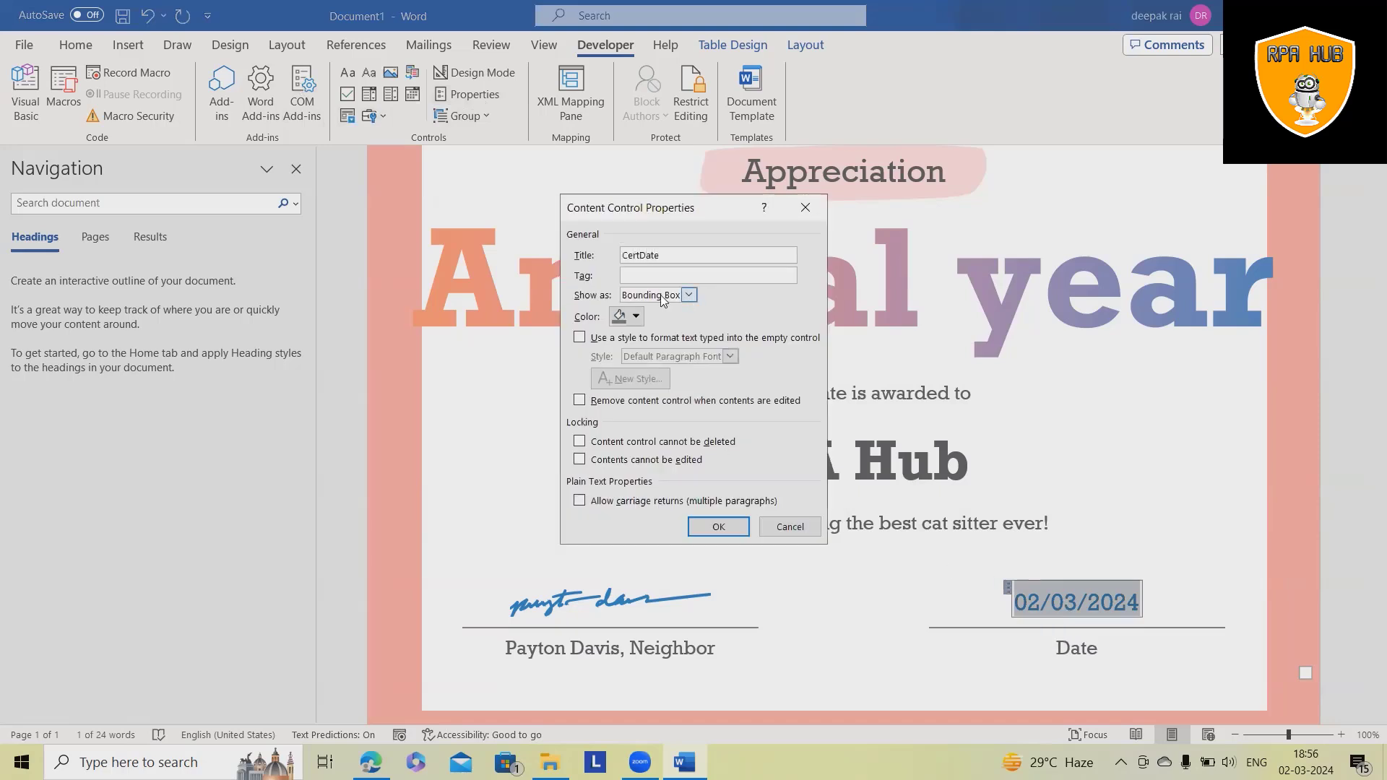
left_click(718, 527)
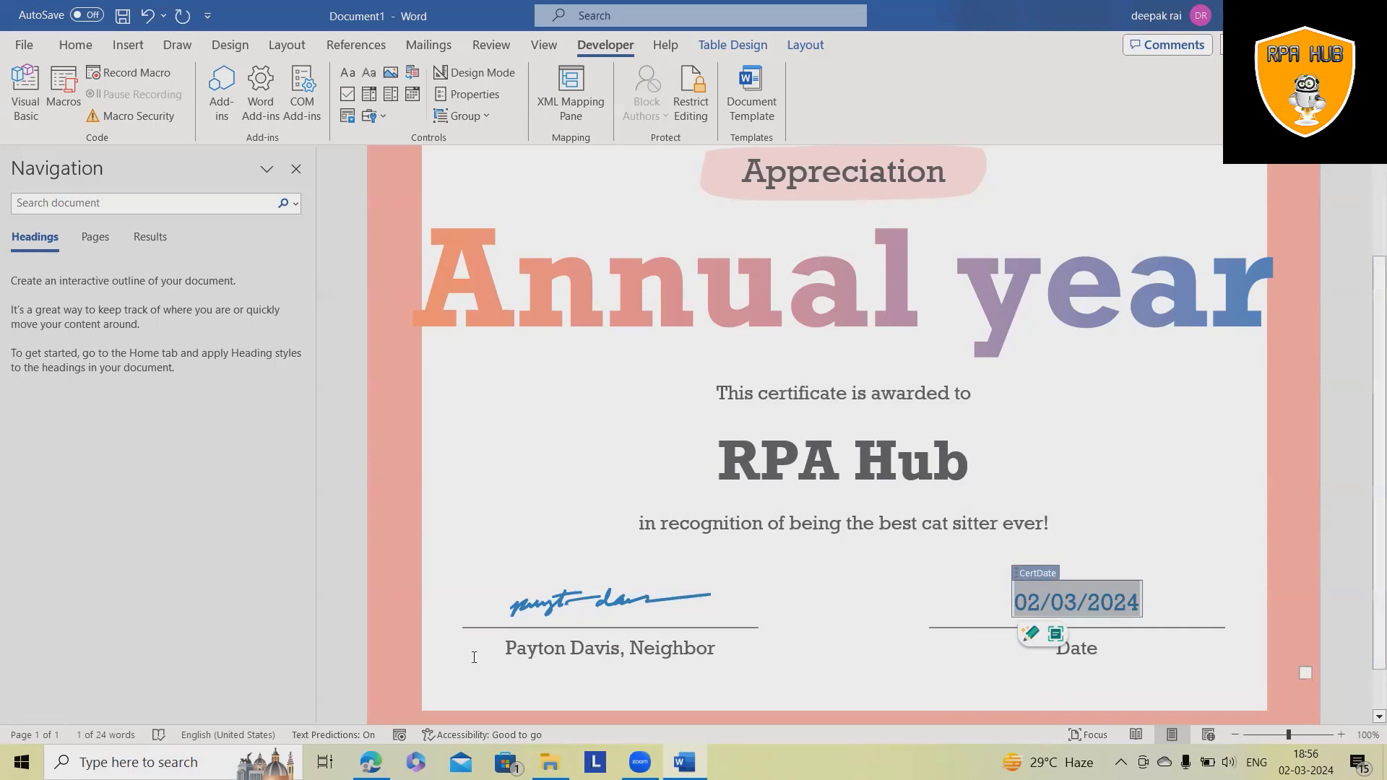
- Save the certificate document as 'Certificate' in the Downloads folder with Ctrl+S and the Save As dialog
left_click(835, 617)
key("ctrl+s")
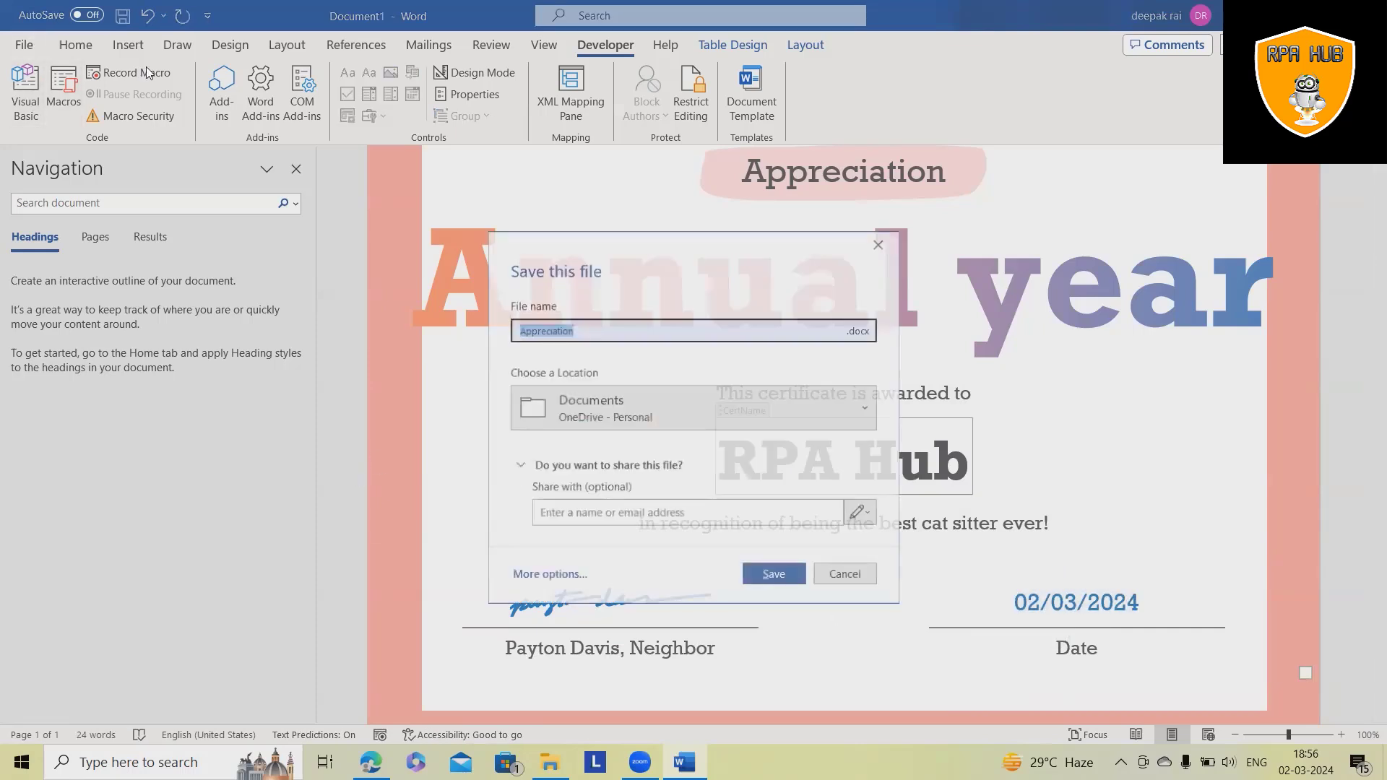
left_click(584, 576)
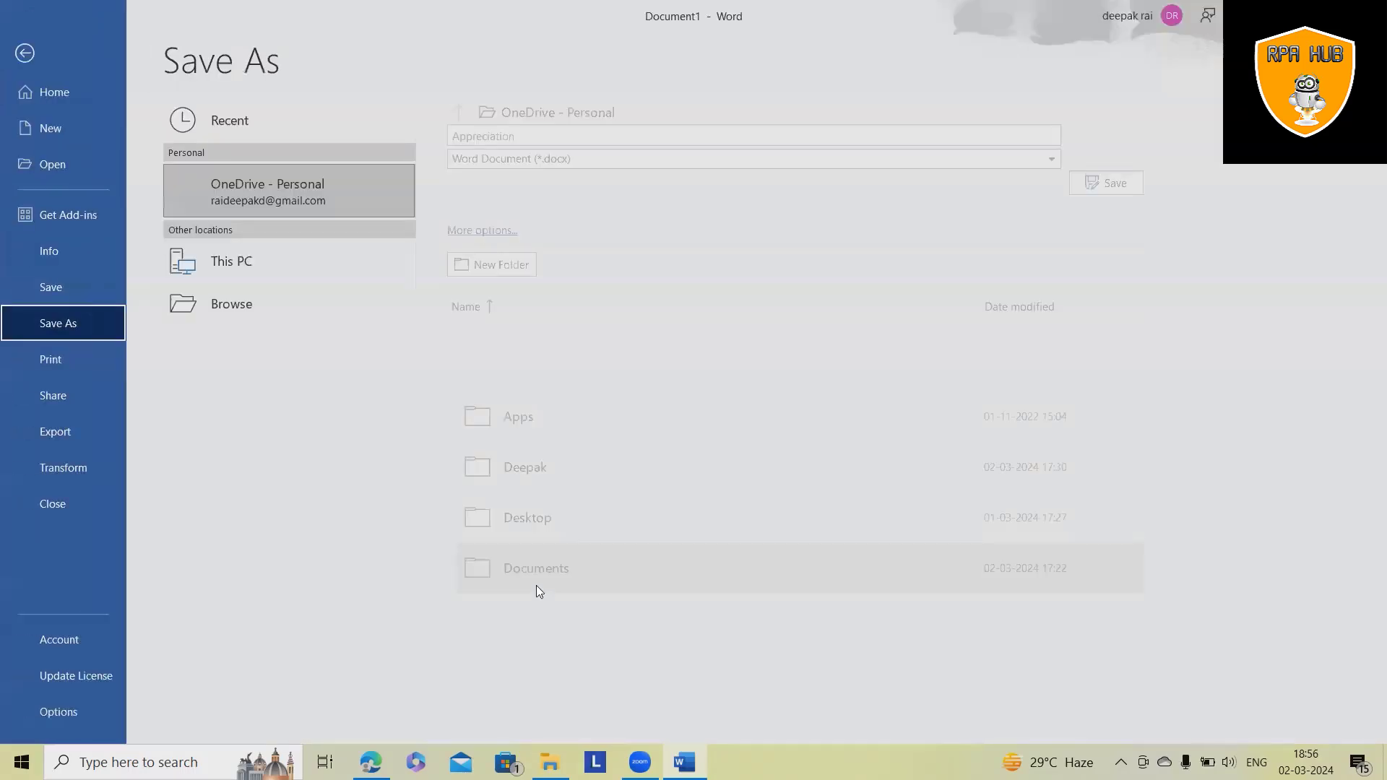
left_click(300, 344)
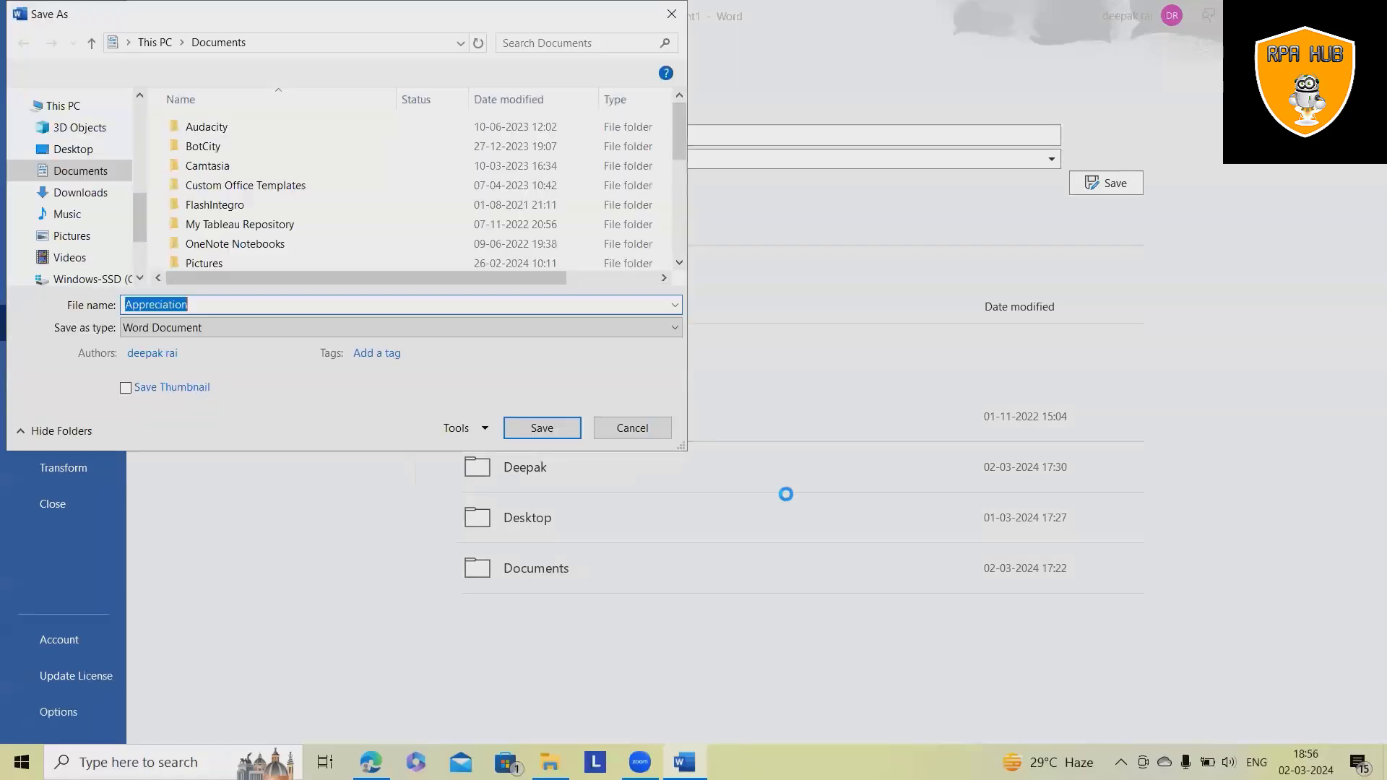
scroll(128, 199, "up", 1)
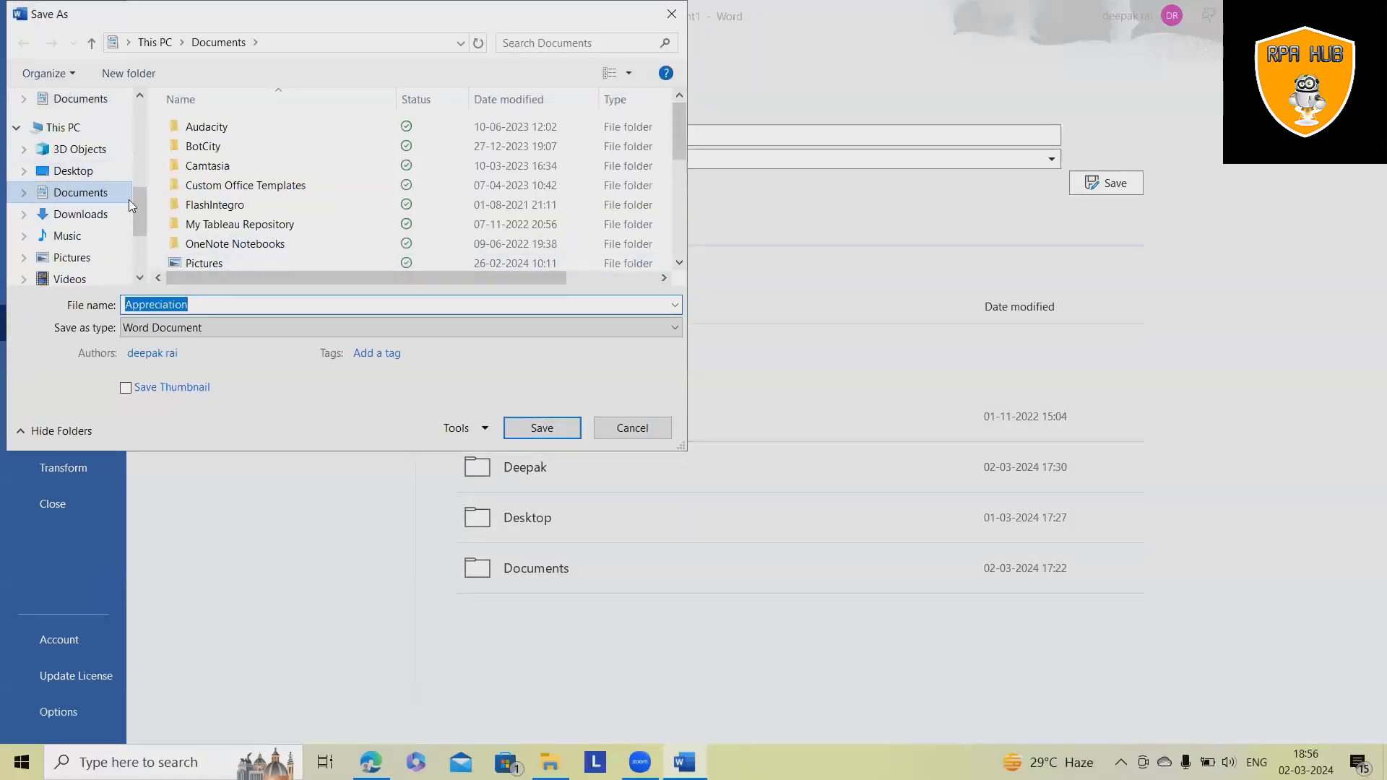
left_click(79, 214)
type("Cer")
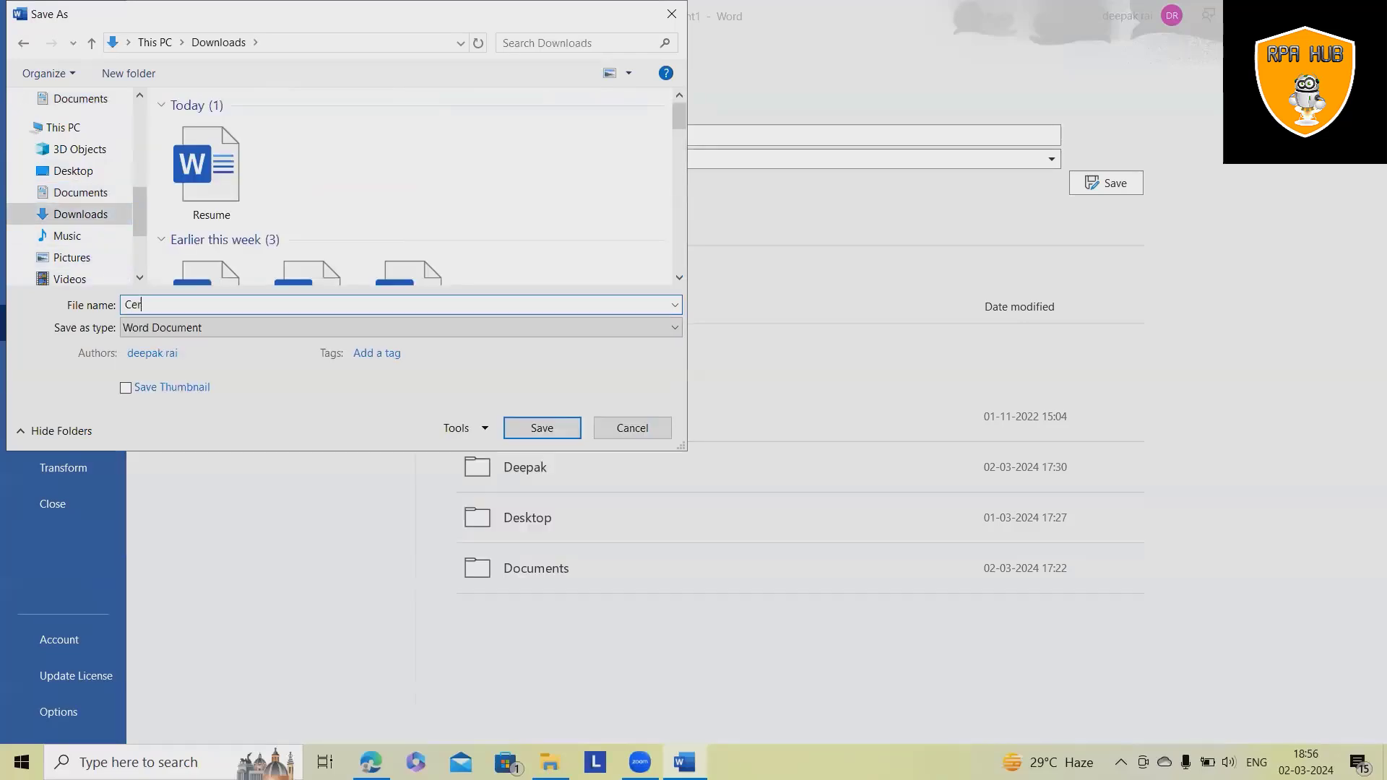
type("tificate")
key("Return")
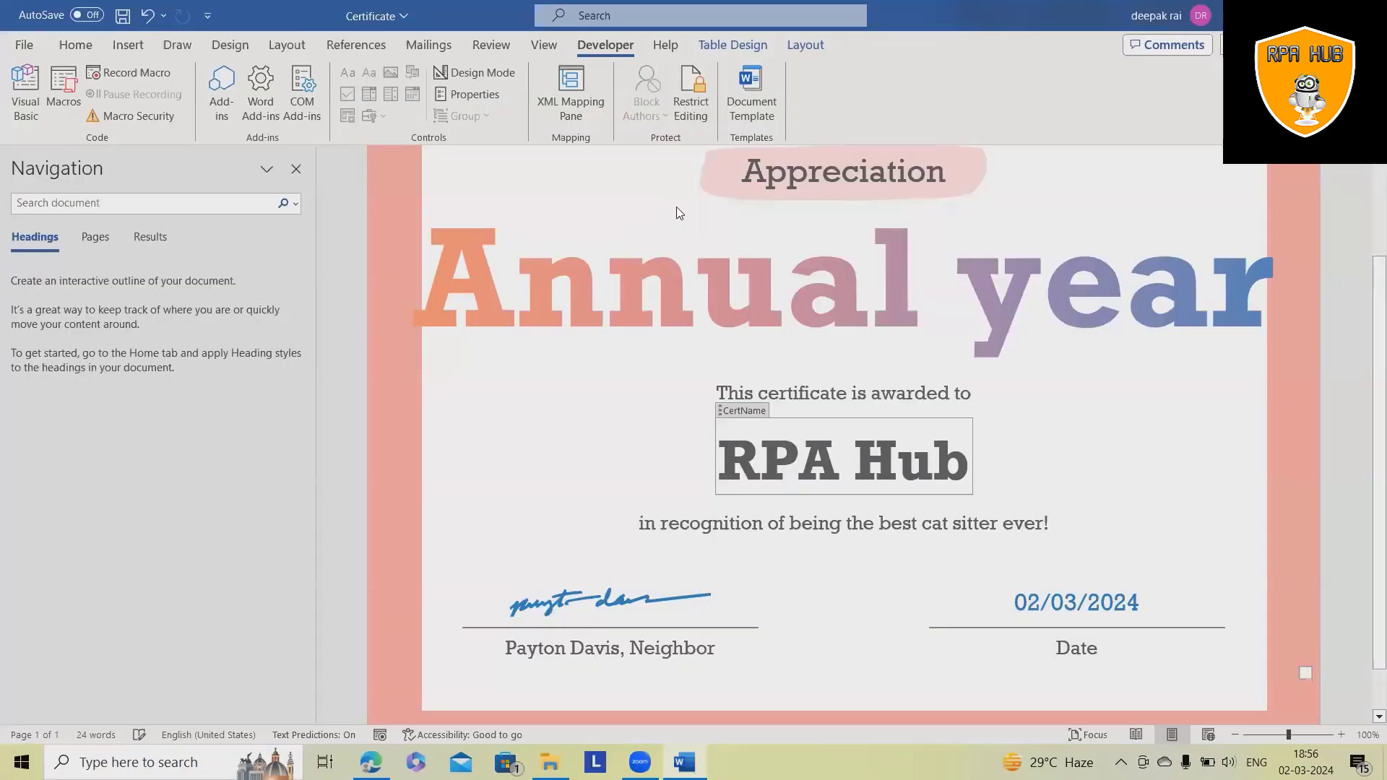
- Upload Certificate.docx from Downloads to the Deepak_PowerAutomate OneDrive folder, next to Resume.docx
left_click(1321, 434)
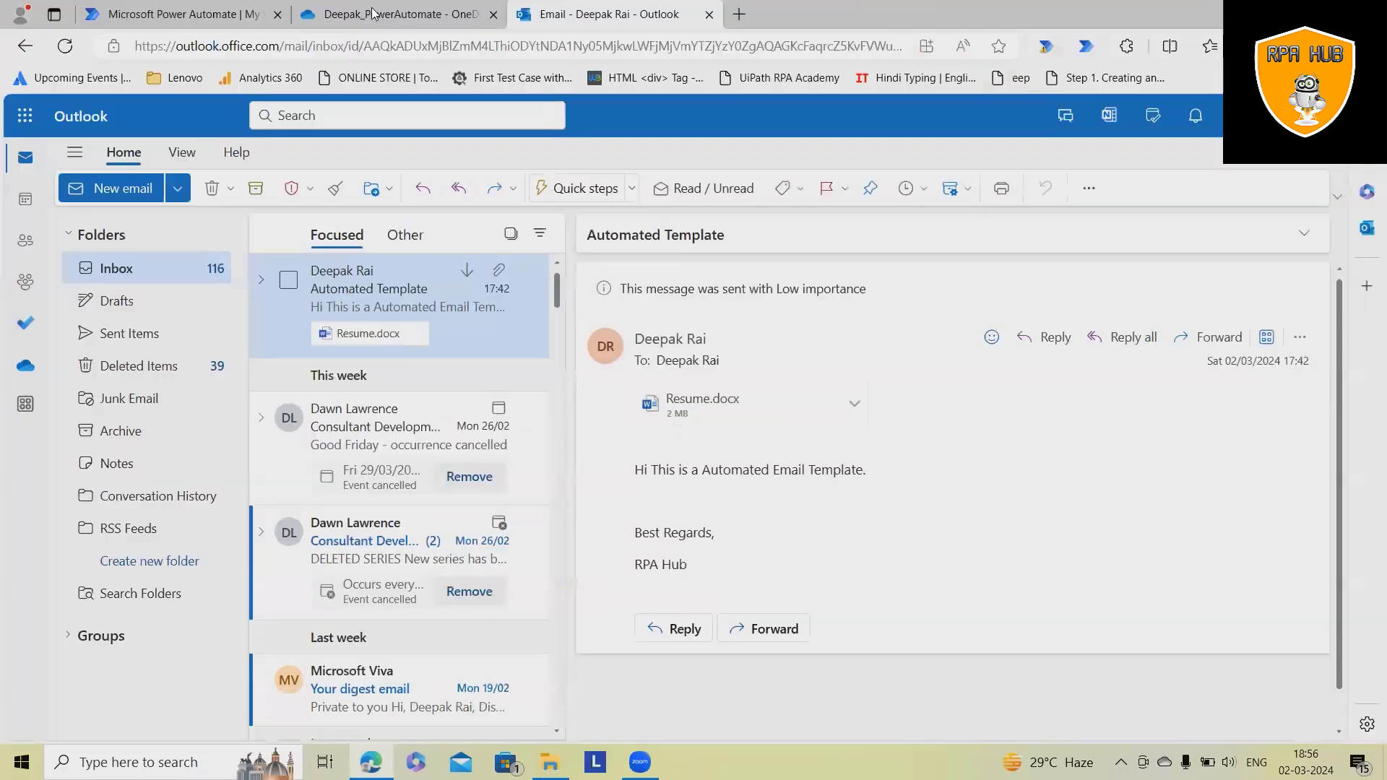
left_click(372, 14)
left_click(83, 190)
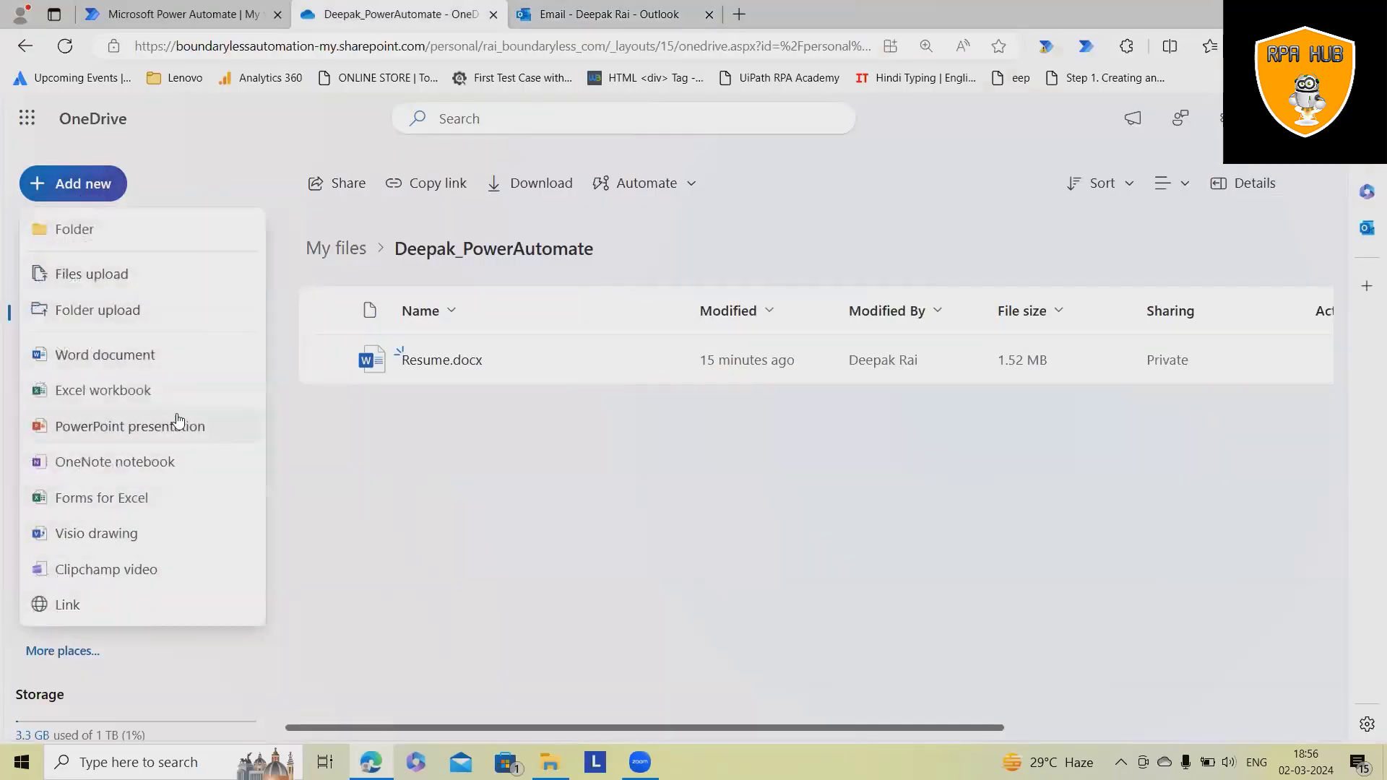
left_click(81, 276)
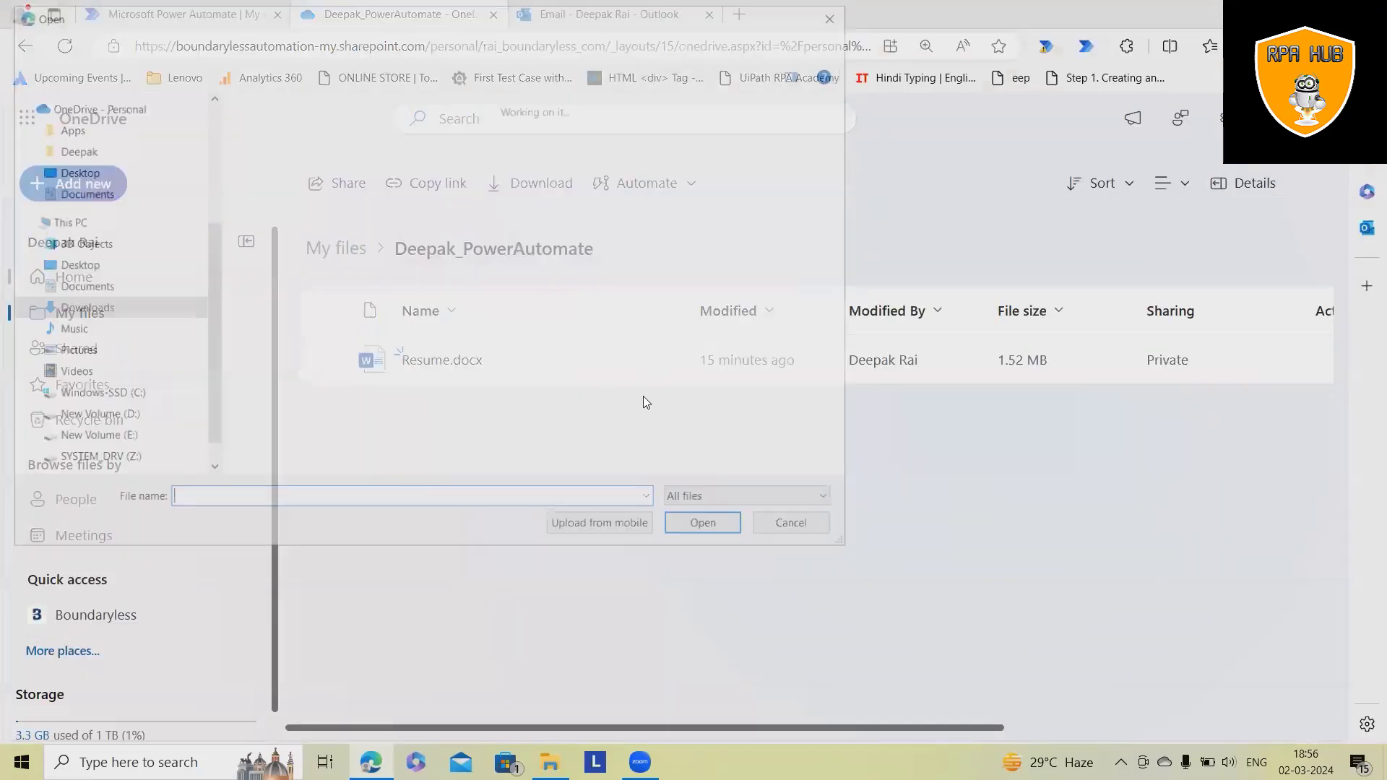
left_click(291, 194)
left_click(695, 529)
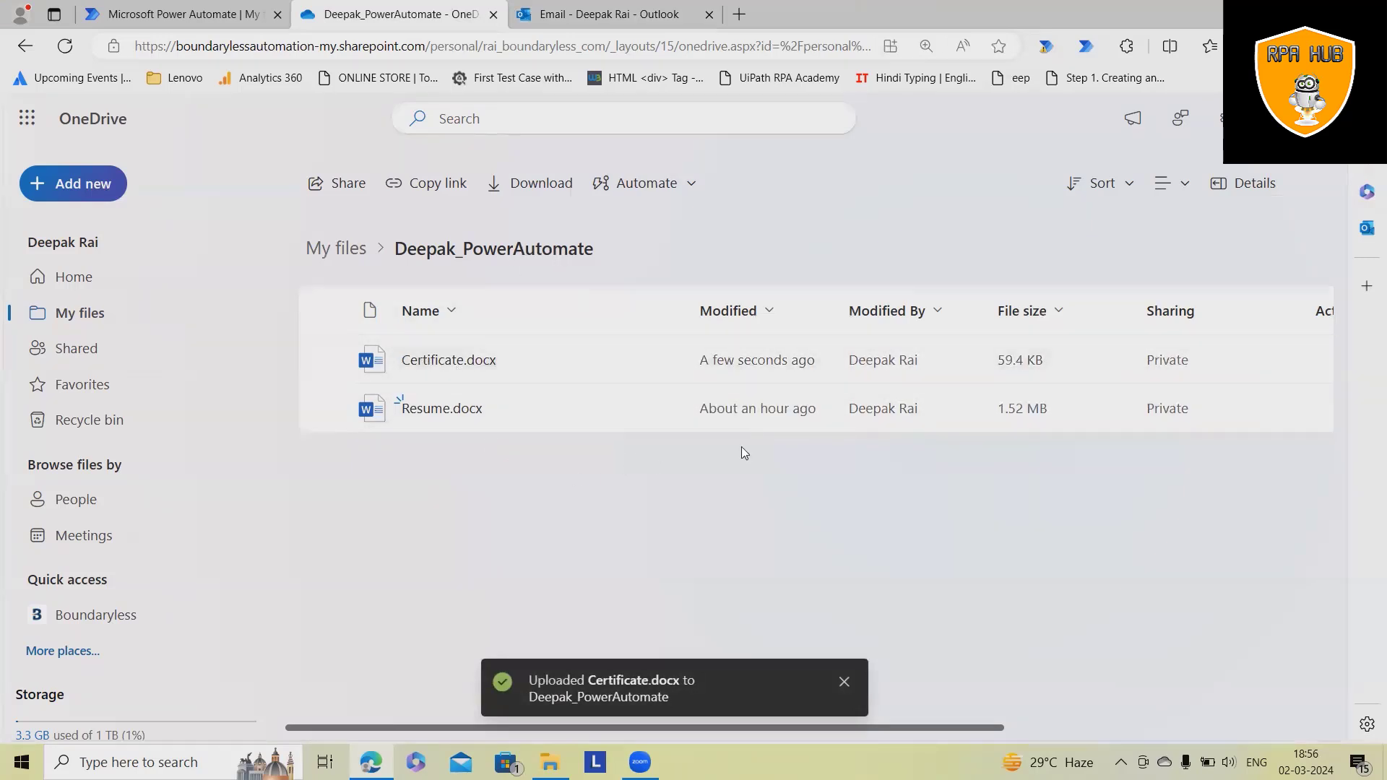
- Create an instant cloud flow named Generate_Certificate using the Manually trigger a flow trigger
left_click(196, 22)
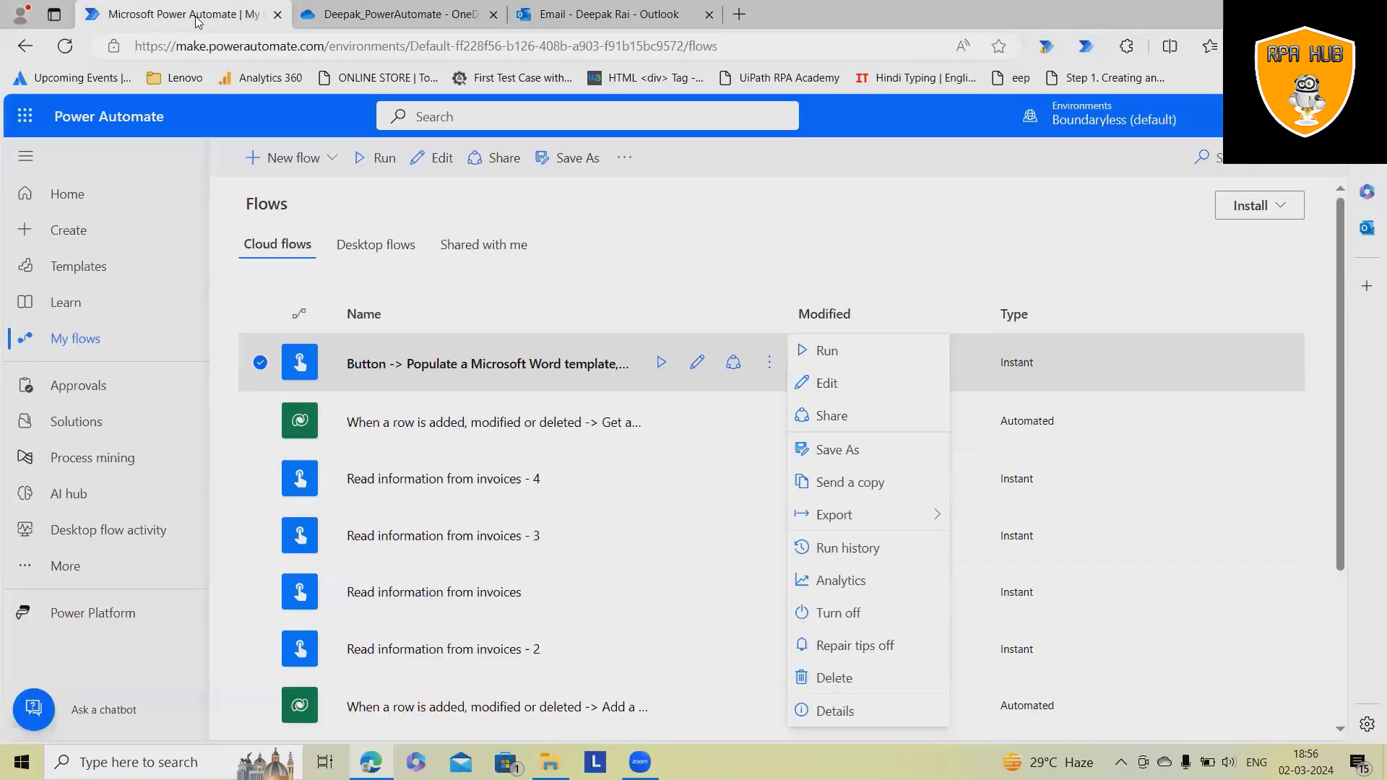
left_click(859, 232)
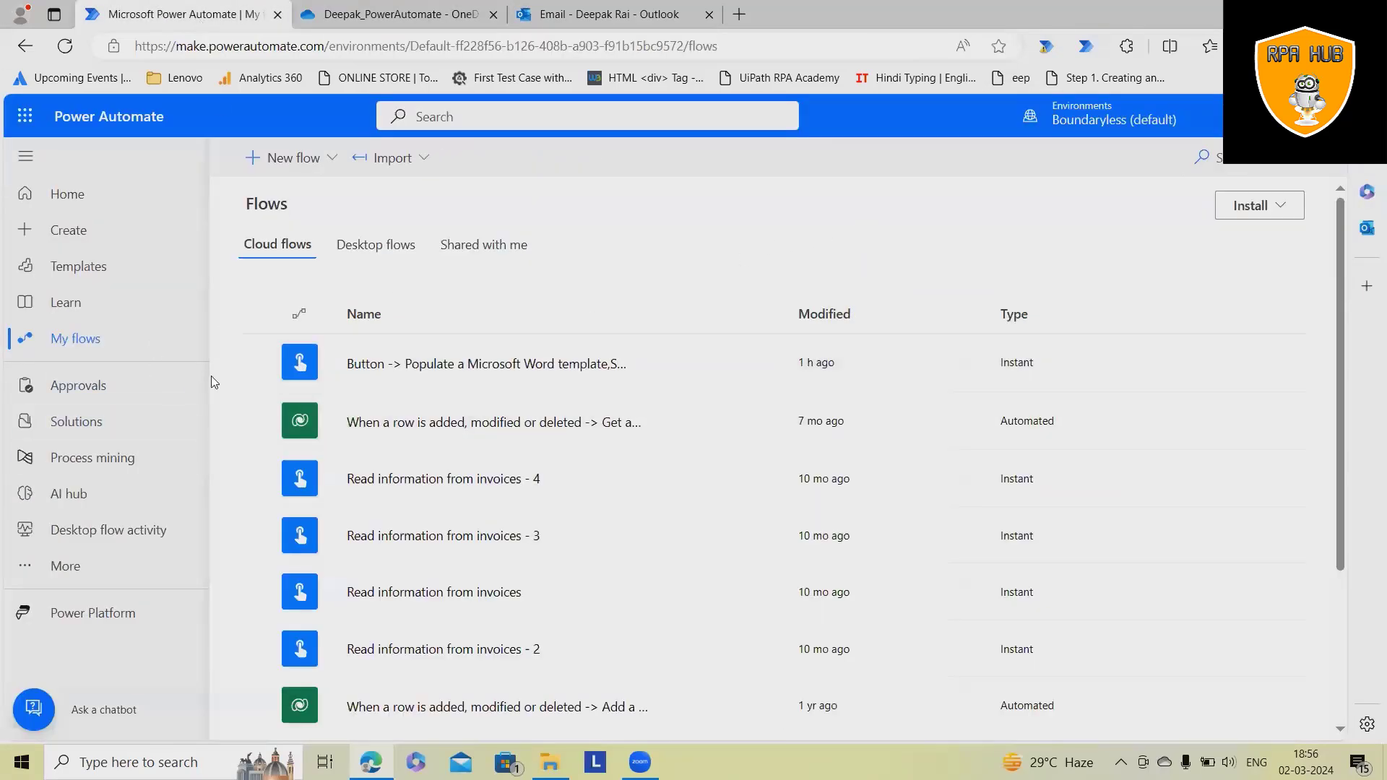
left_click(44, 230)
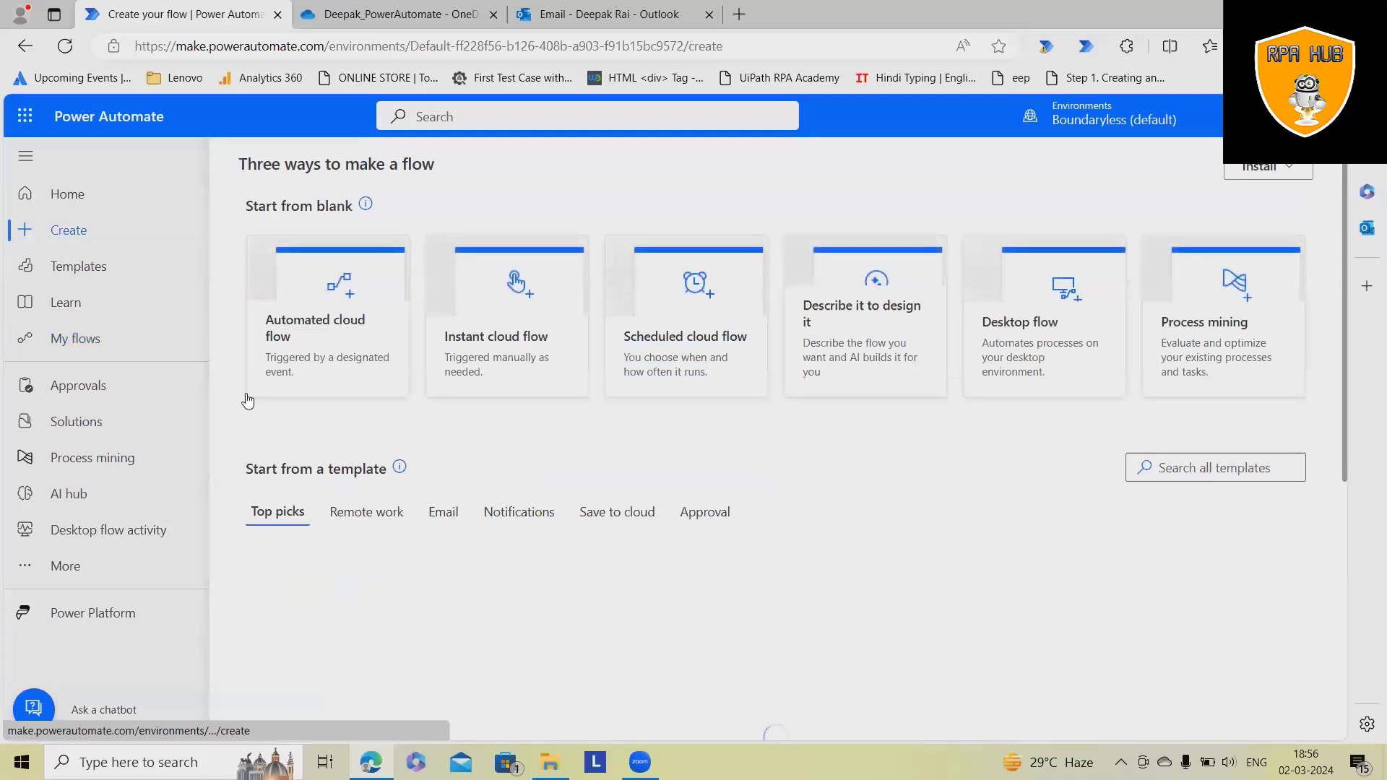
left_click(544, 356)
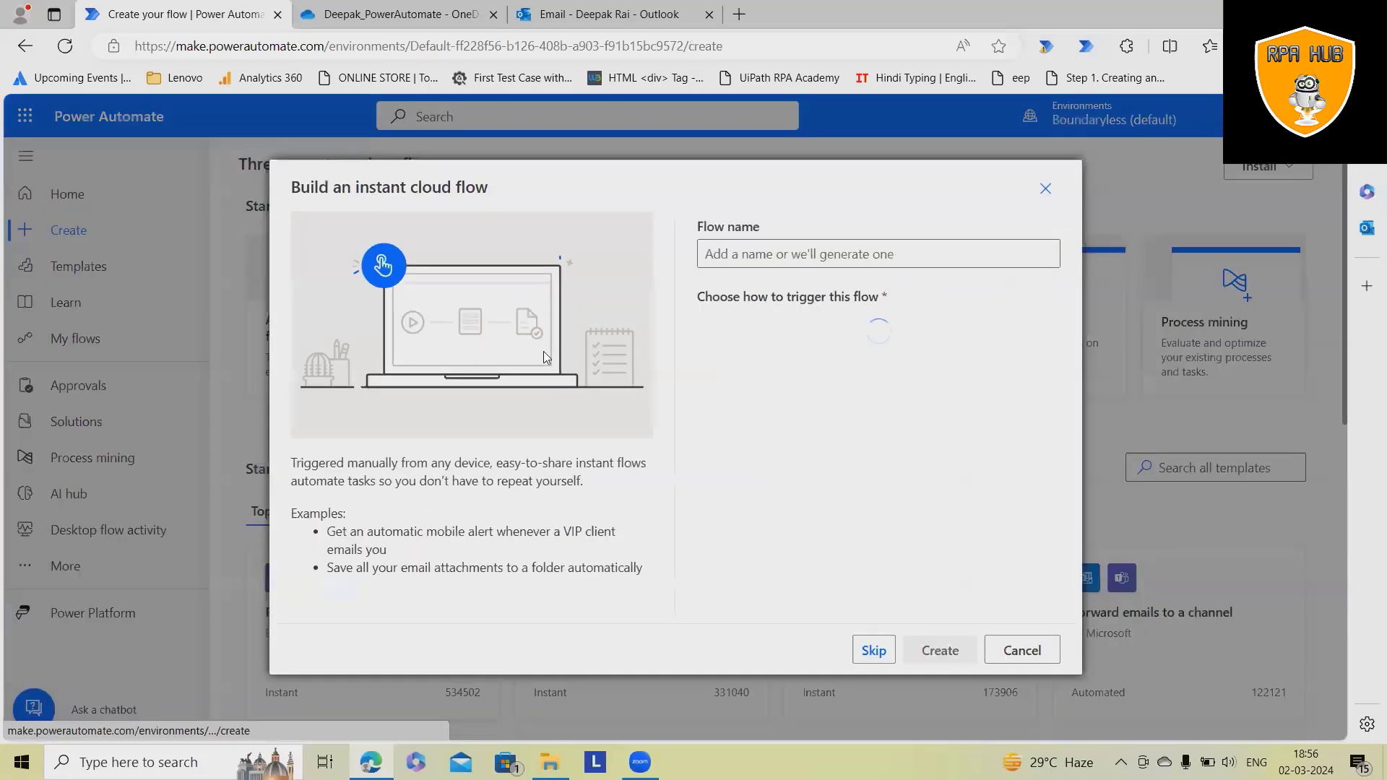
left_click(883, 258)
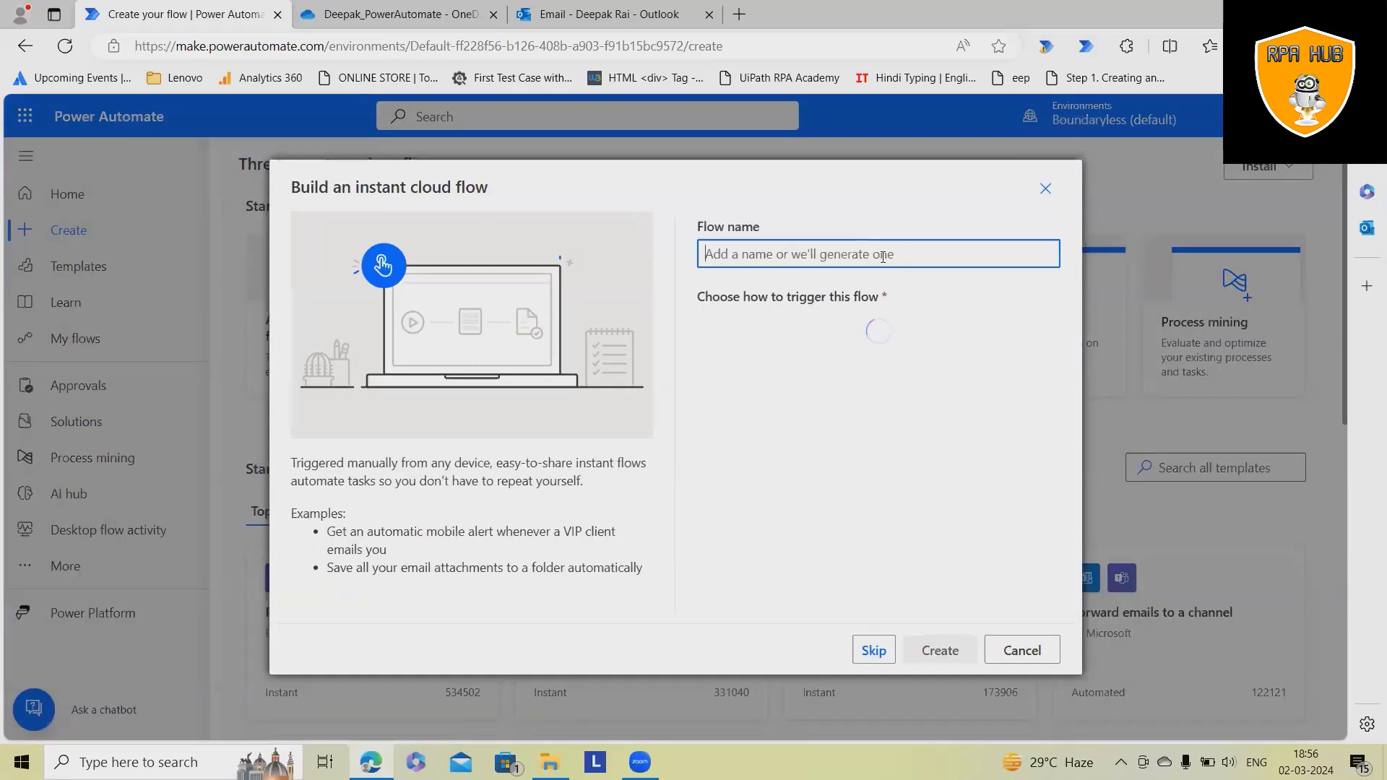
type("Generate")
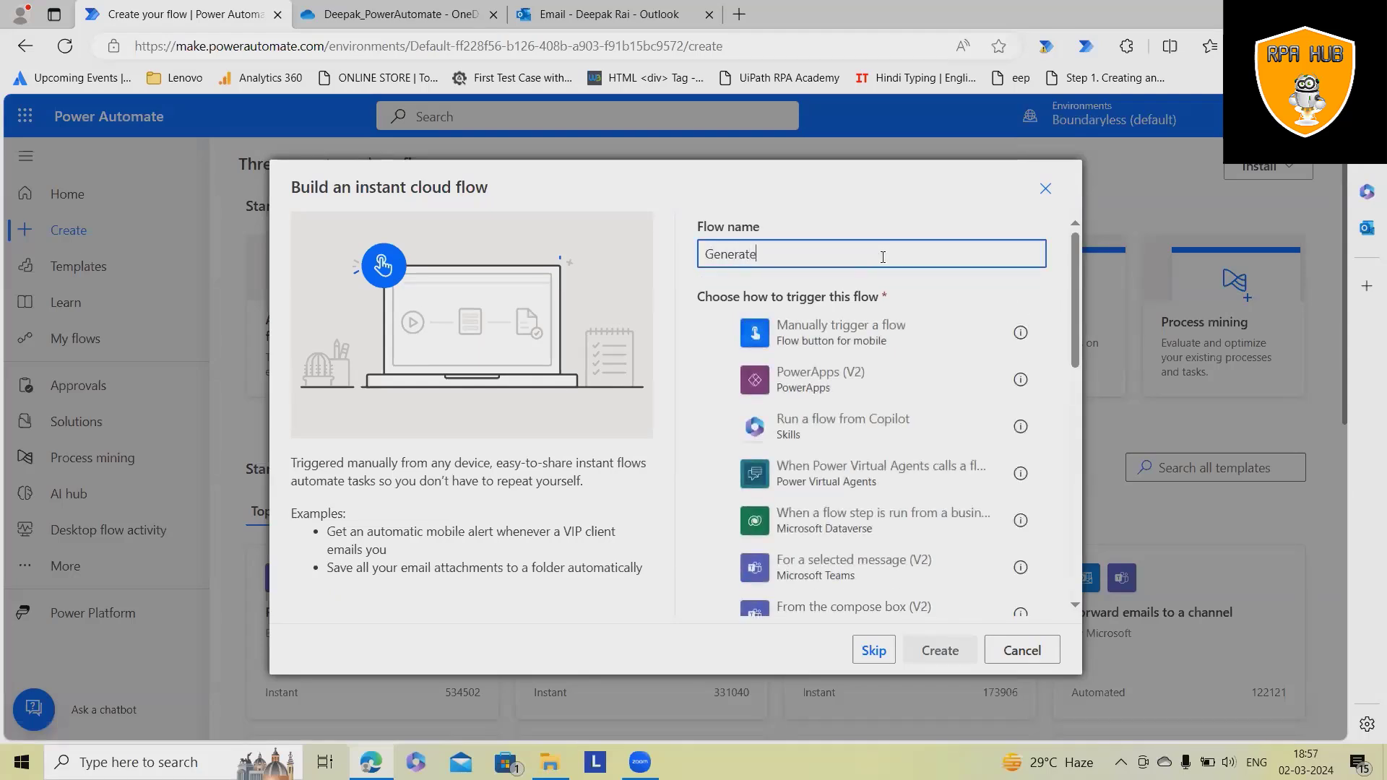
type("_Certificate")
left_click(889, 334)
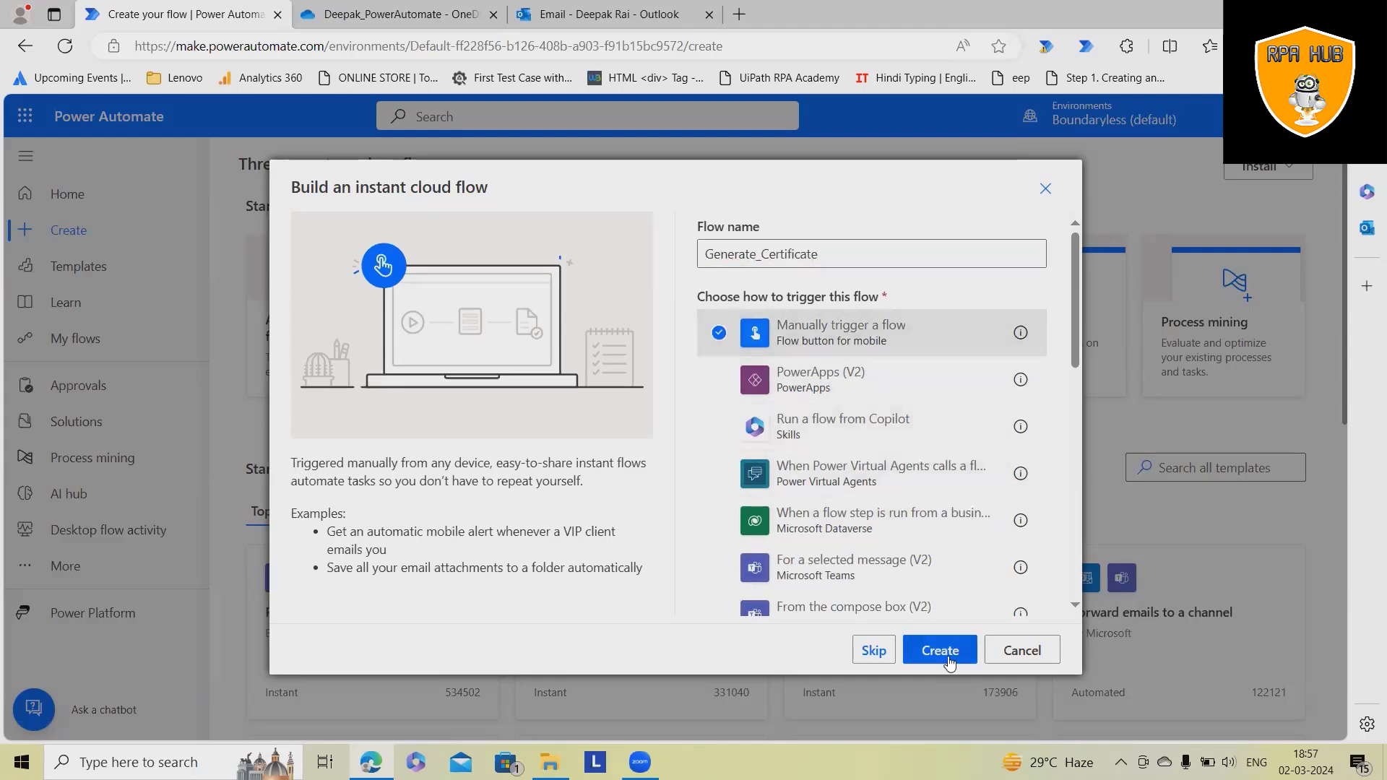
left_click(948, 652)
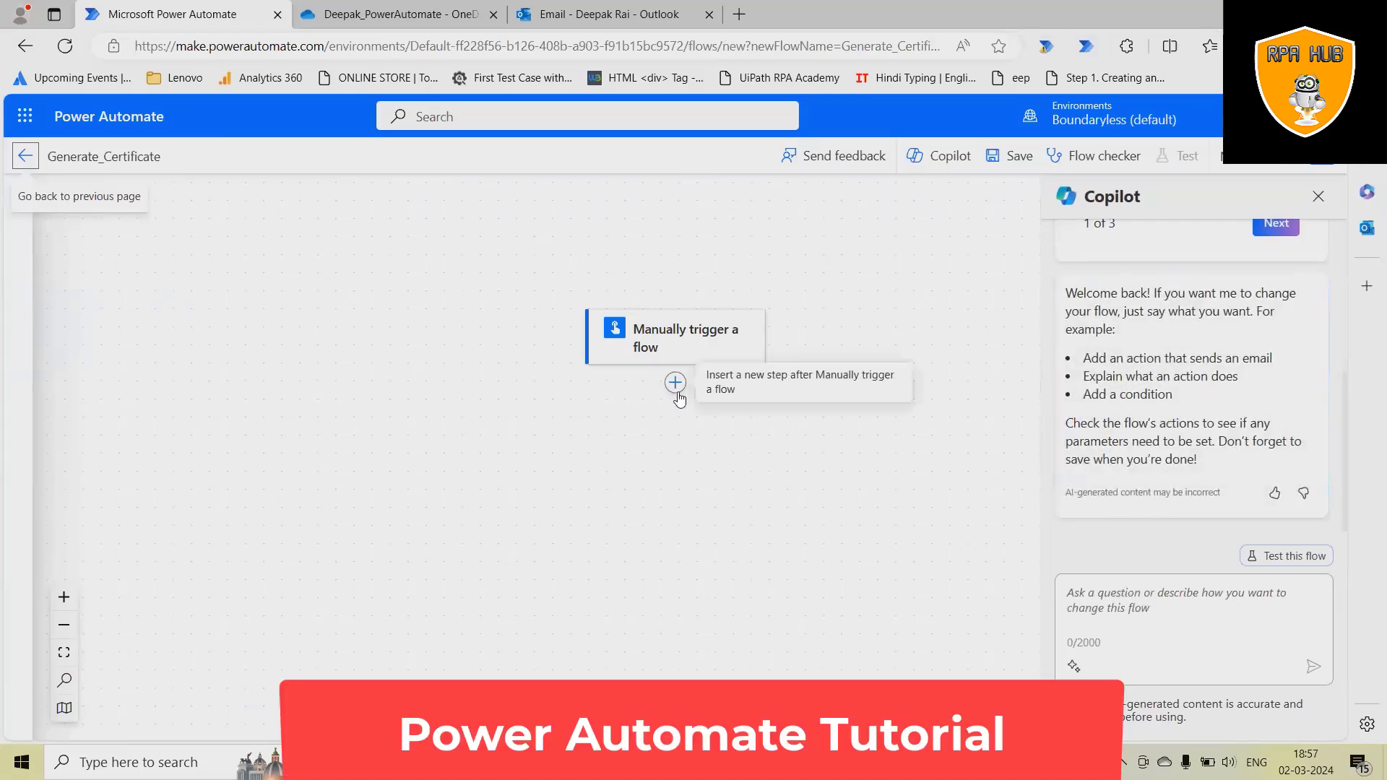
- Add a Populate a Microsoft Word template action after the manual trigger
left_click(675, 383)
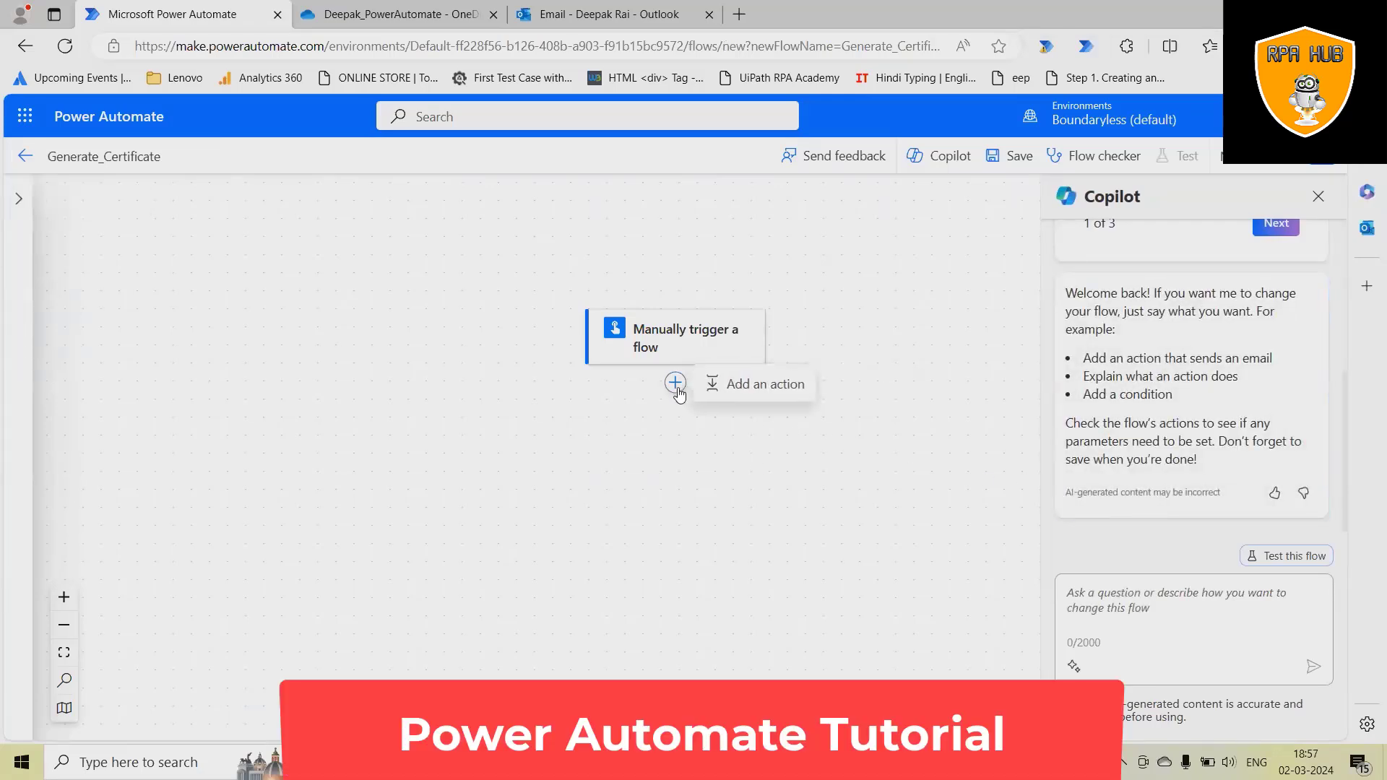
left_click(762, 387)
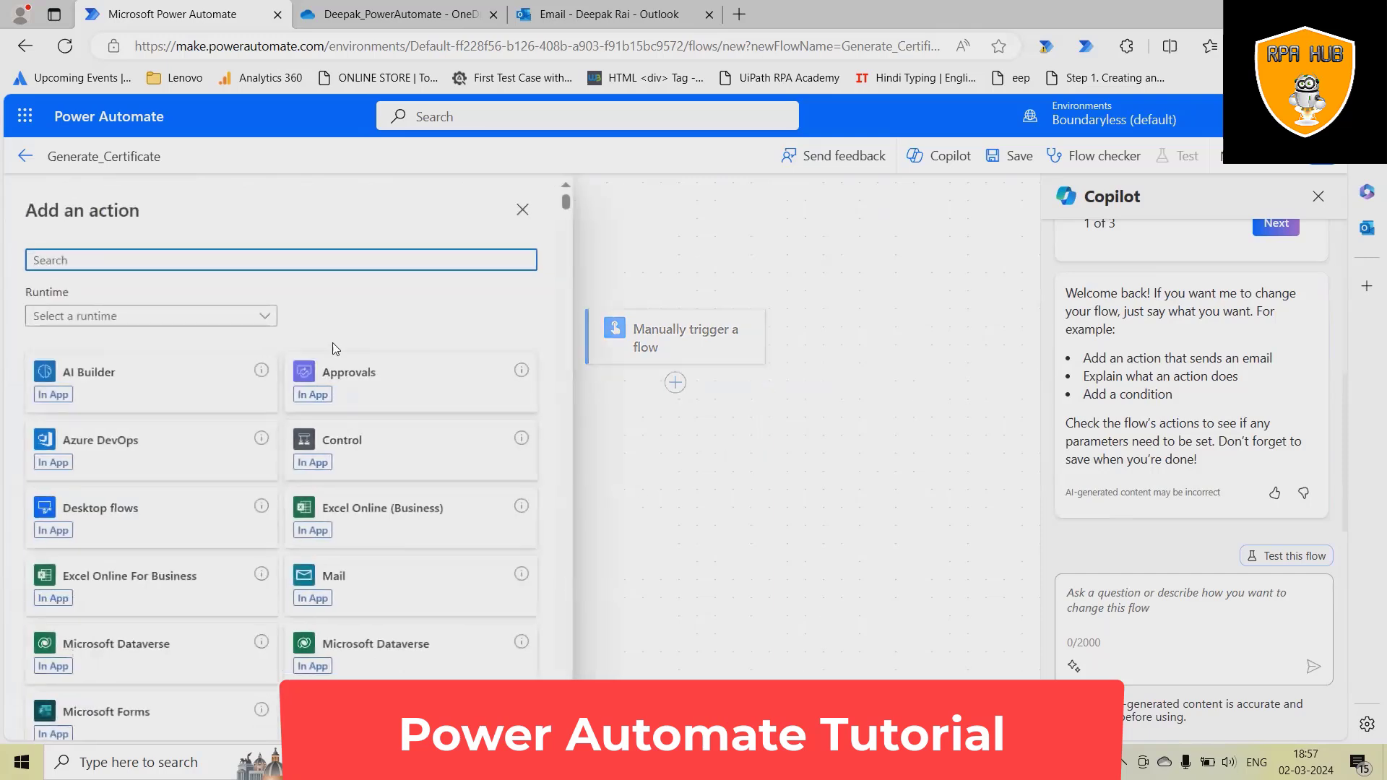
type("word")
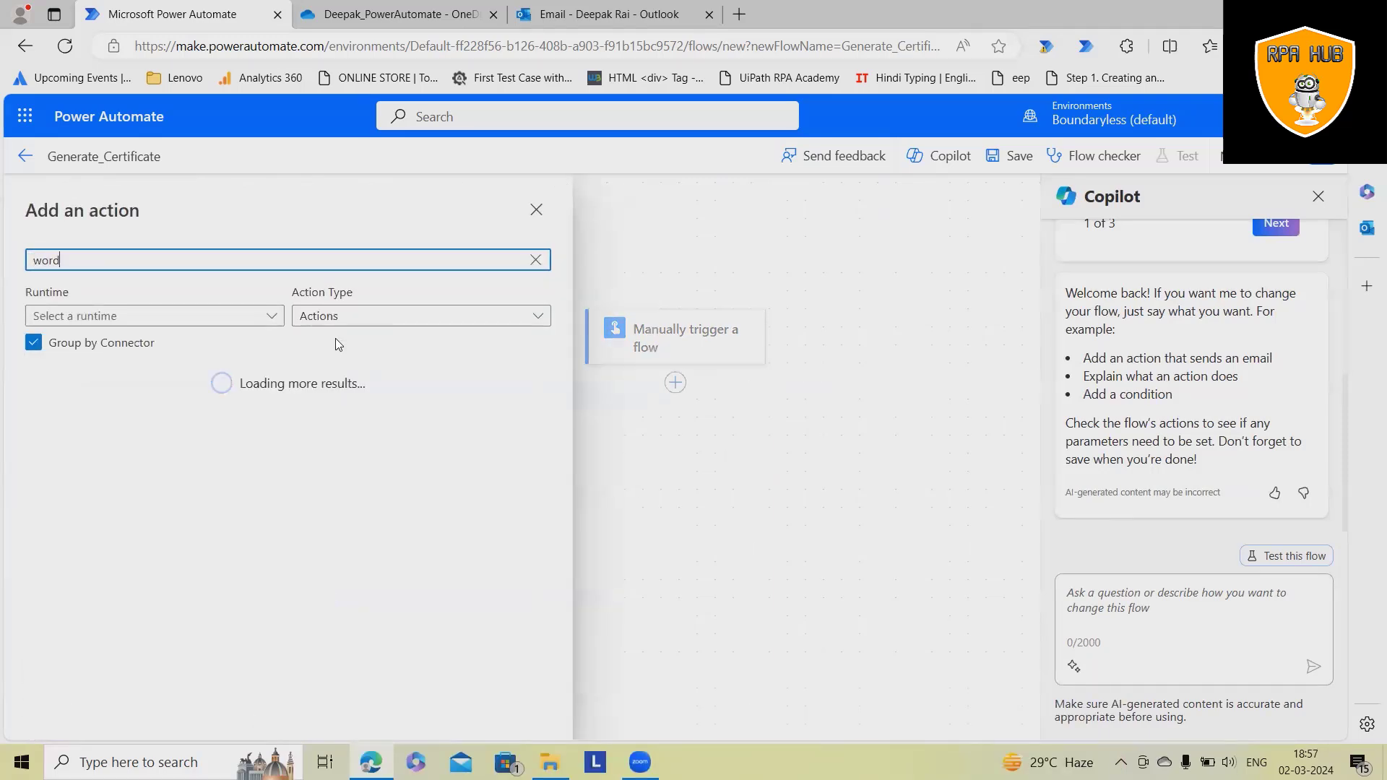
scroll(257, 561, "down", 10)
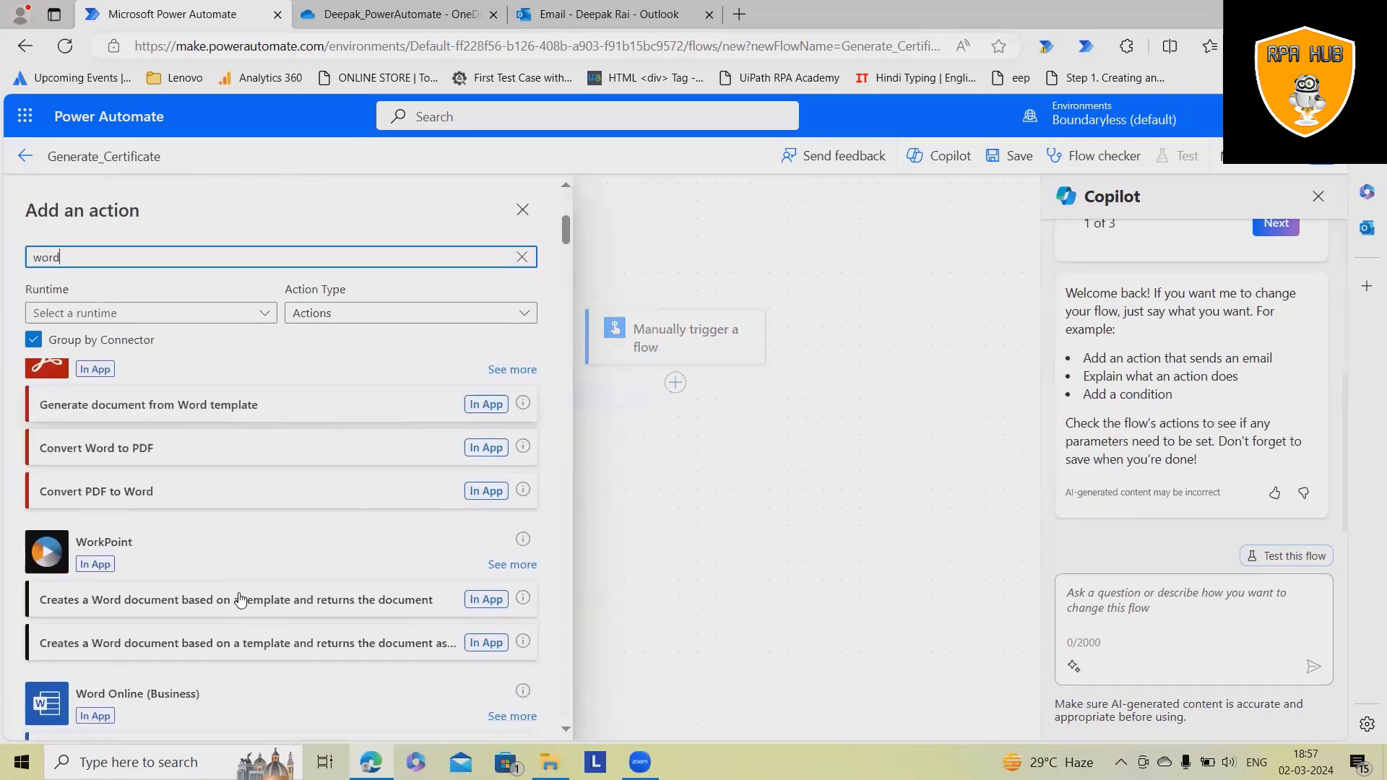
left_click(240, 541)
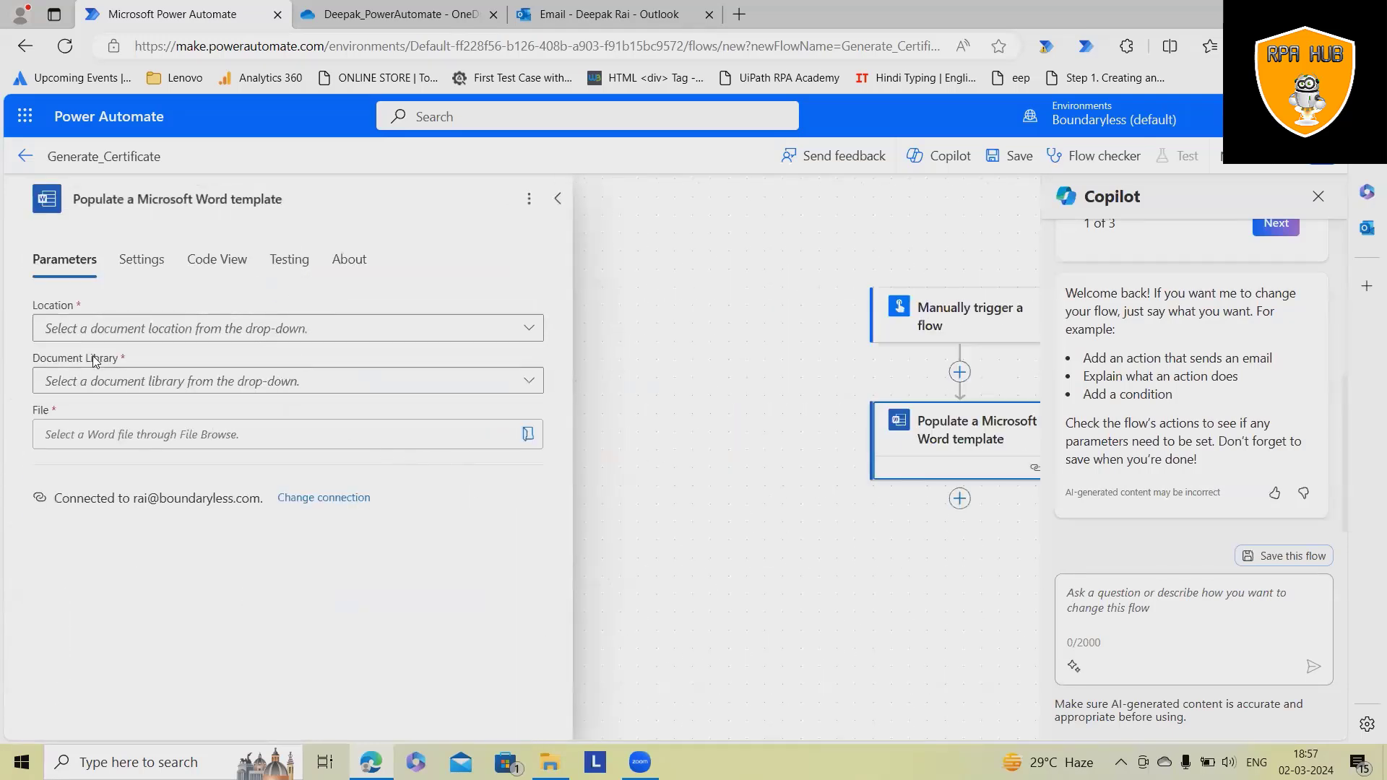
- Point the action to OneDrive for Business, library OneDrive, file /Deepak_PowerAutomate/Certificate.docx
left_click(518, 329)
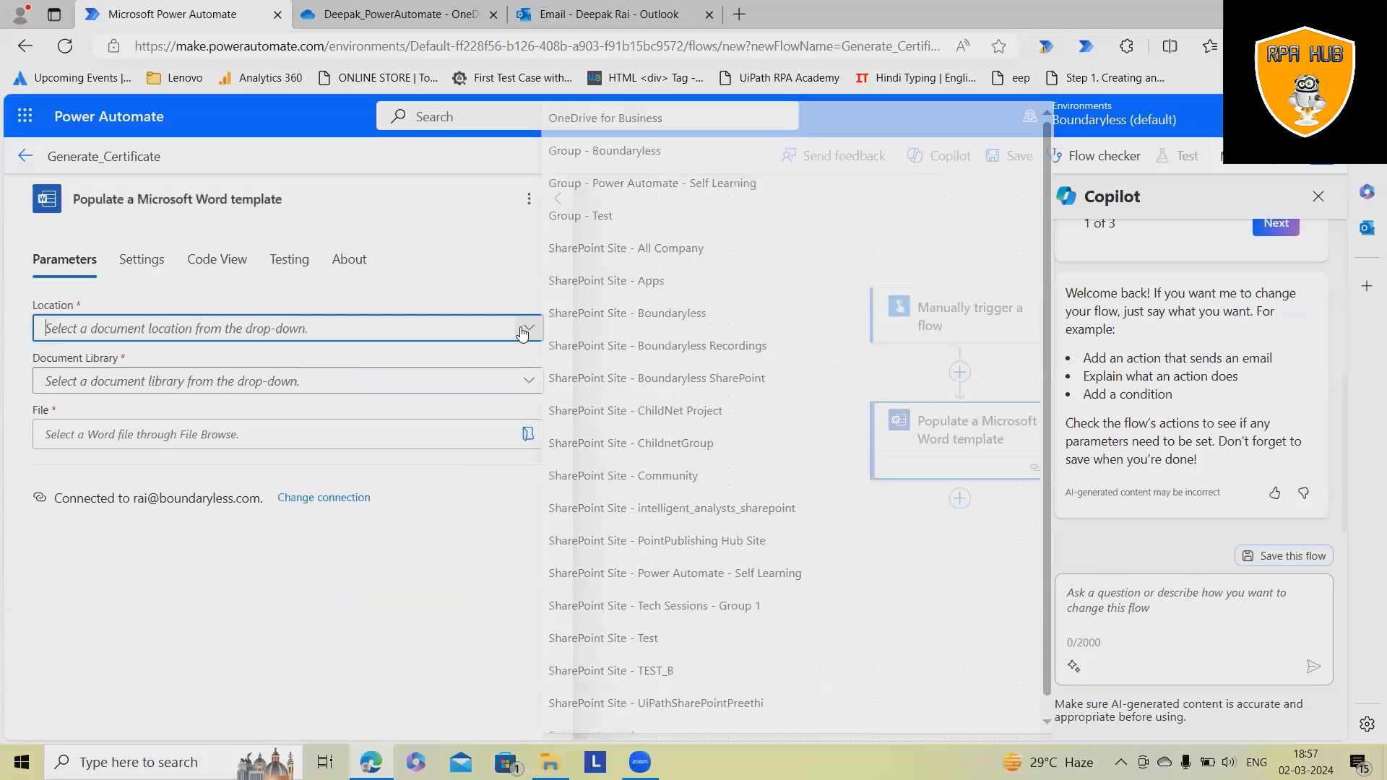
left_click(634, 118)
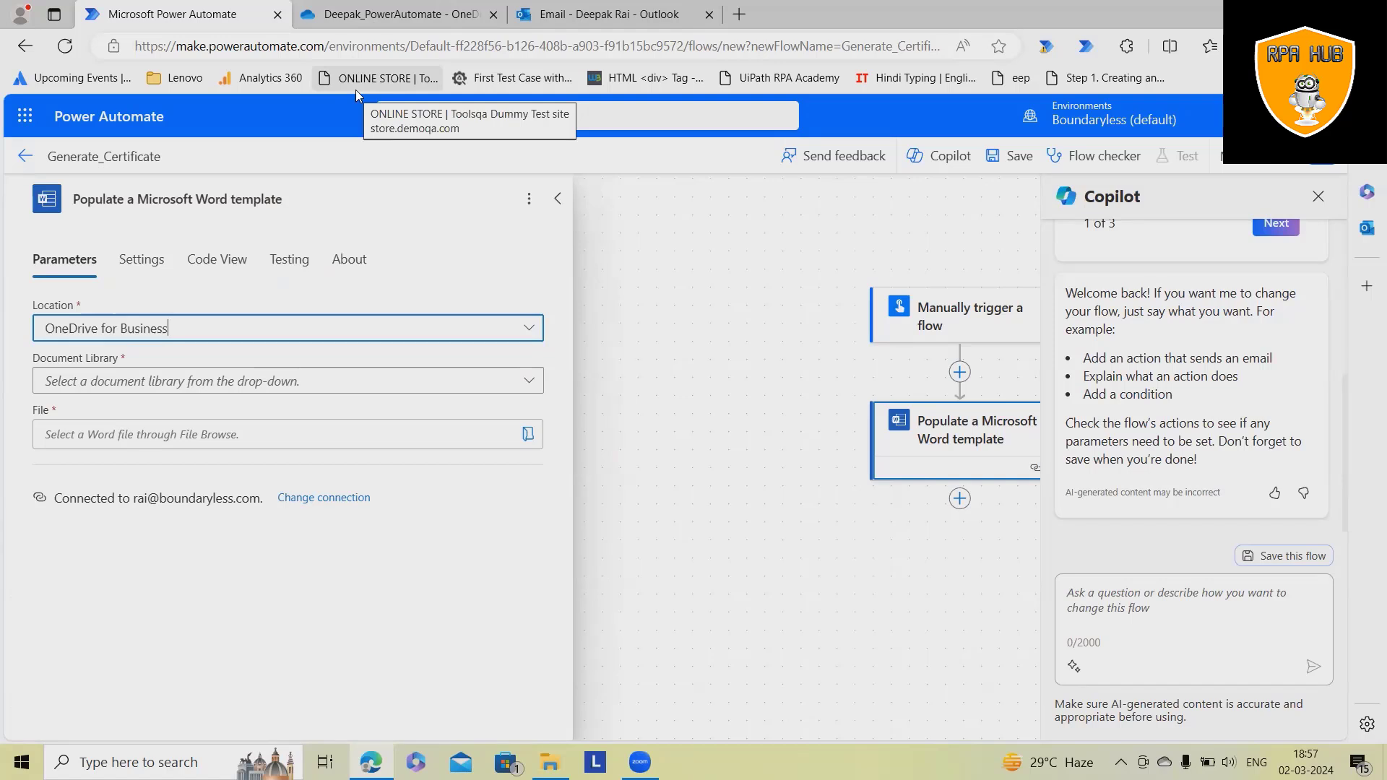
left_click(275, 381)
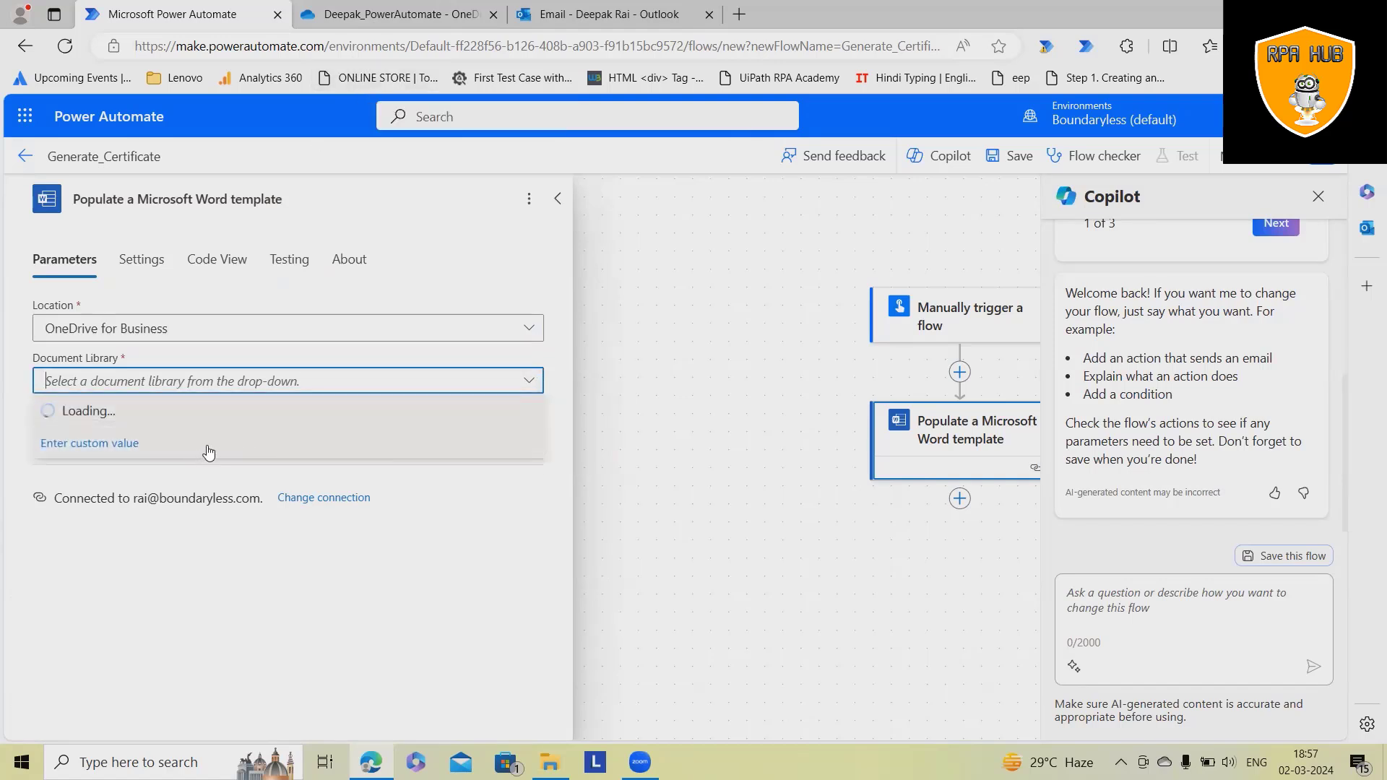
left_click(86, 407)
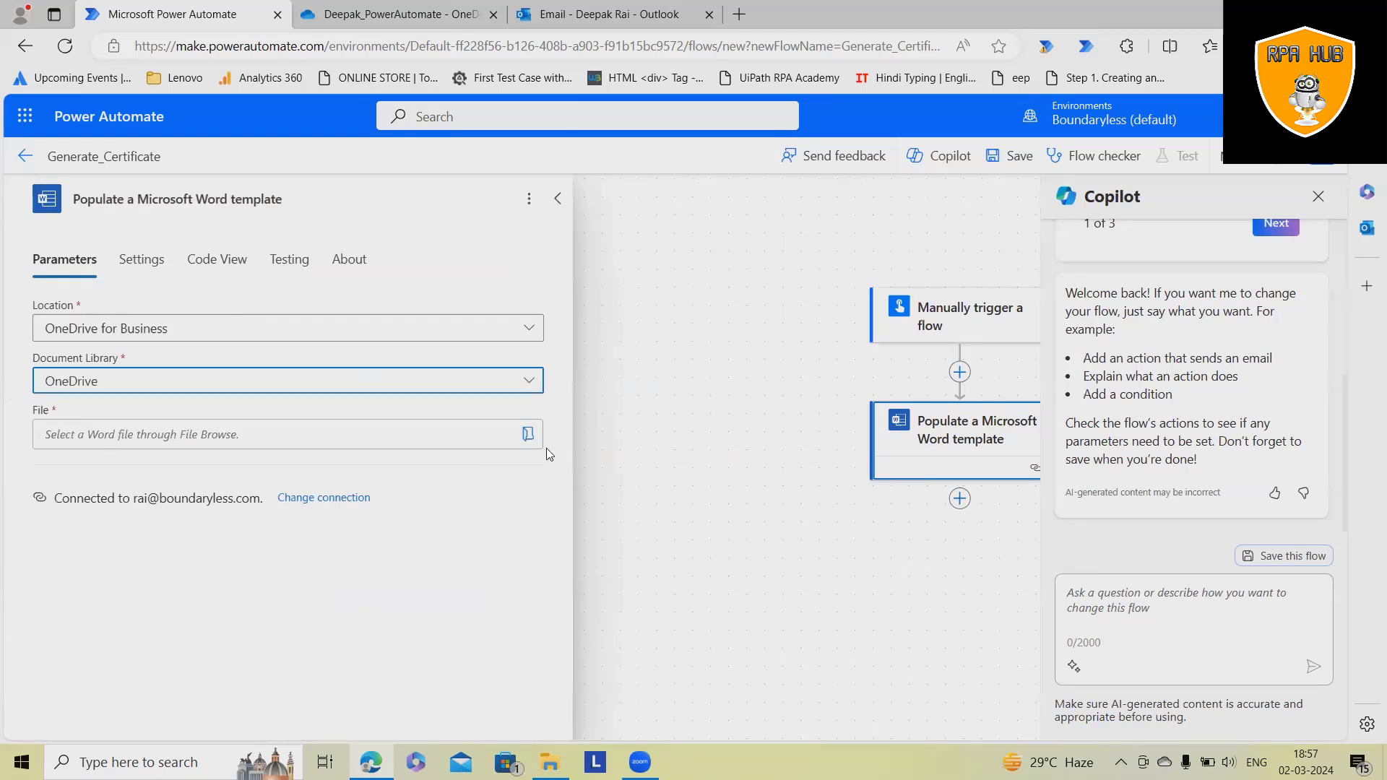
left_click(528, 434)
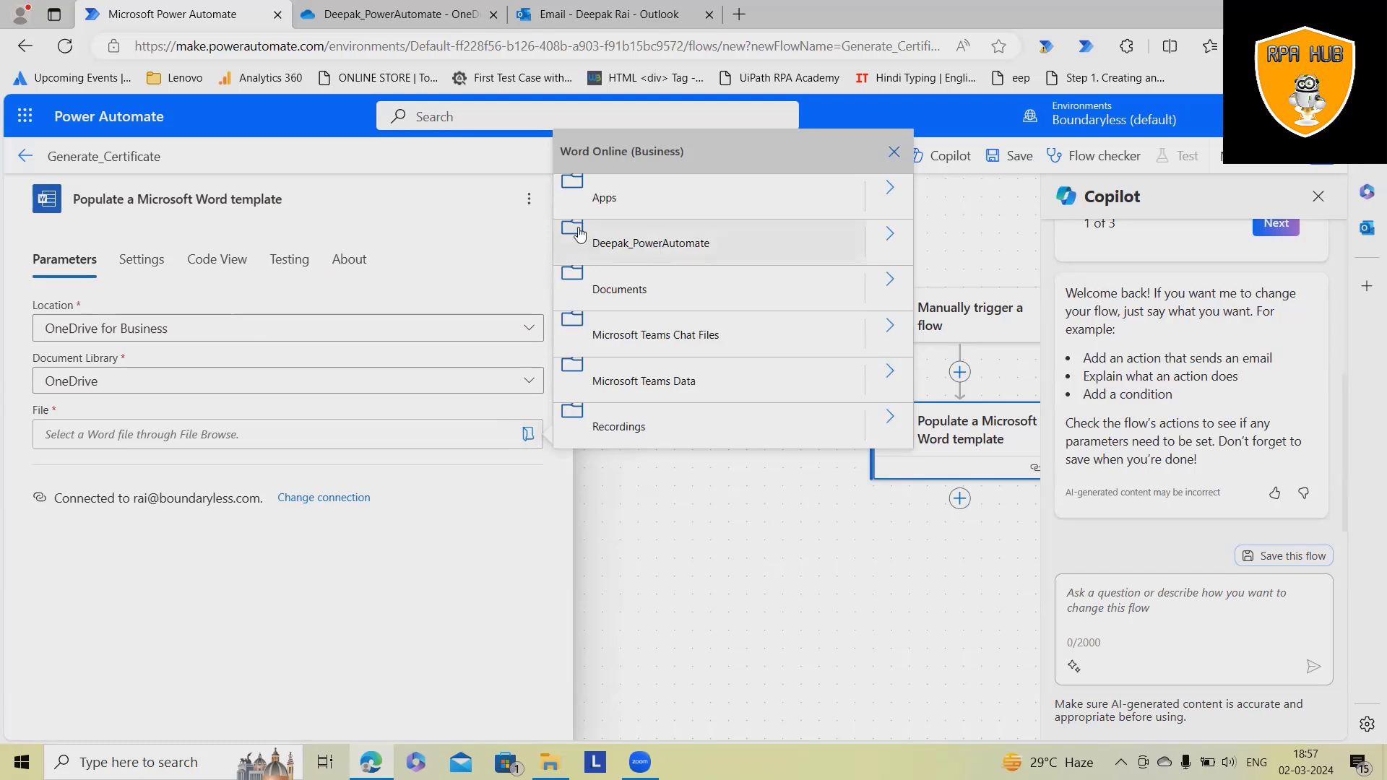
left_click(892, 249)
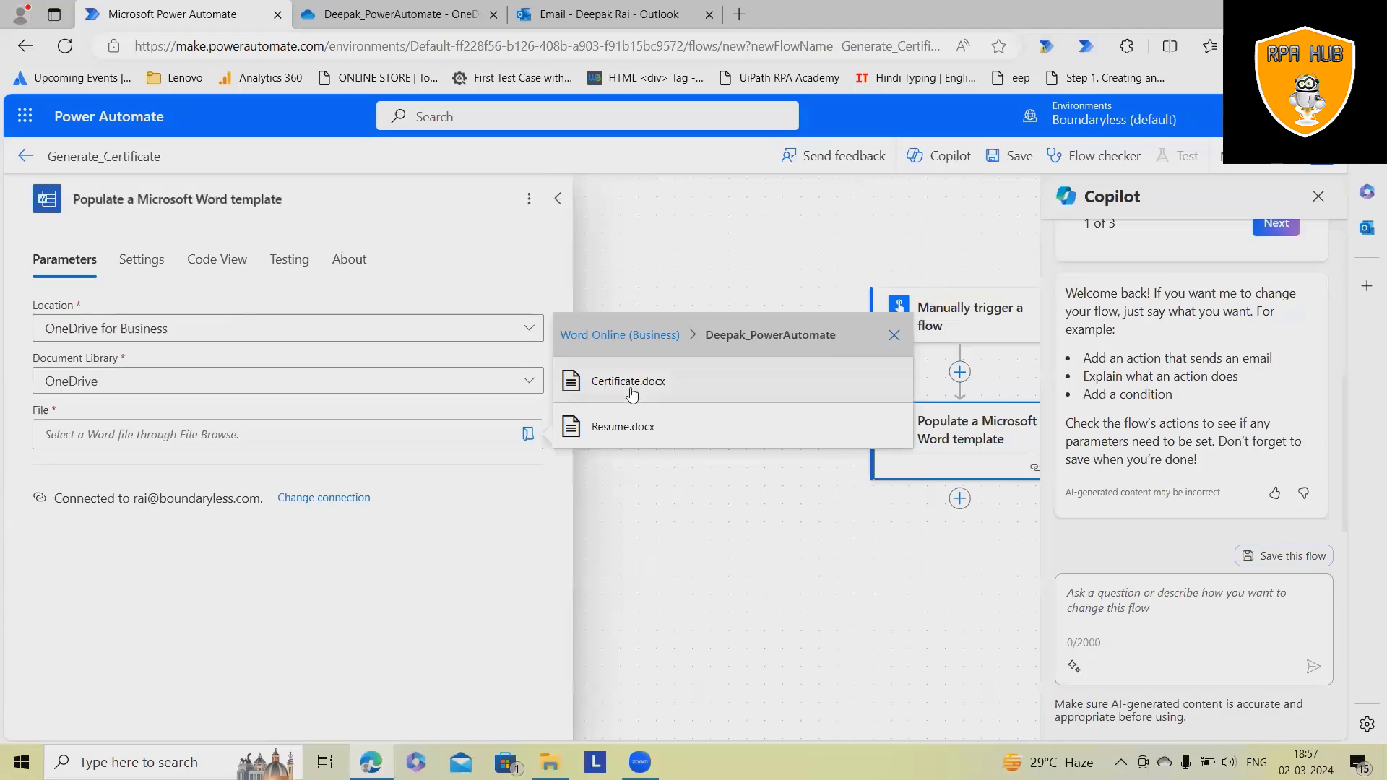
left_click(632, 394)
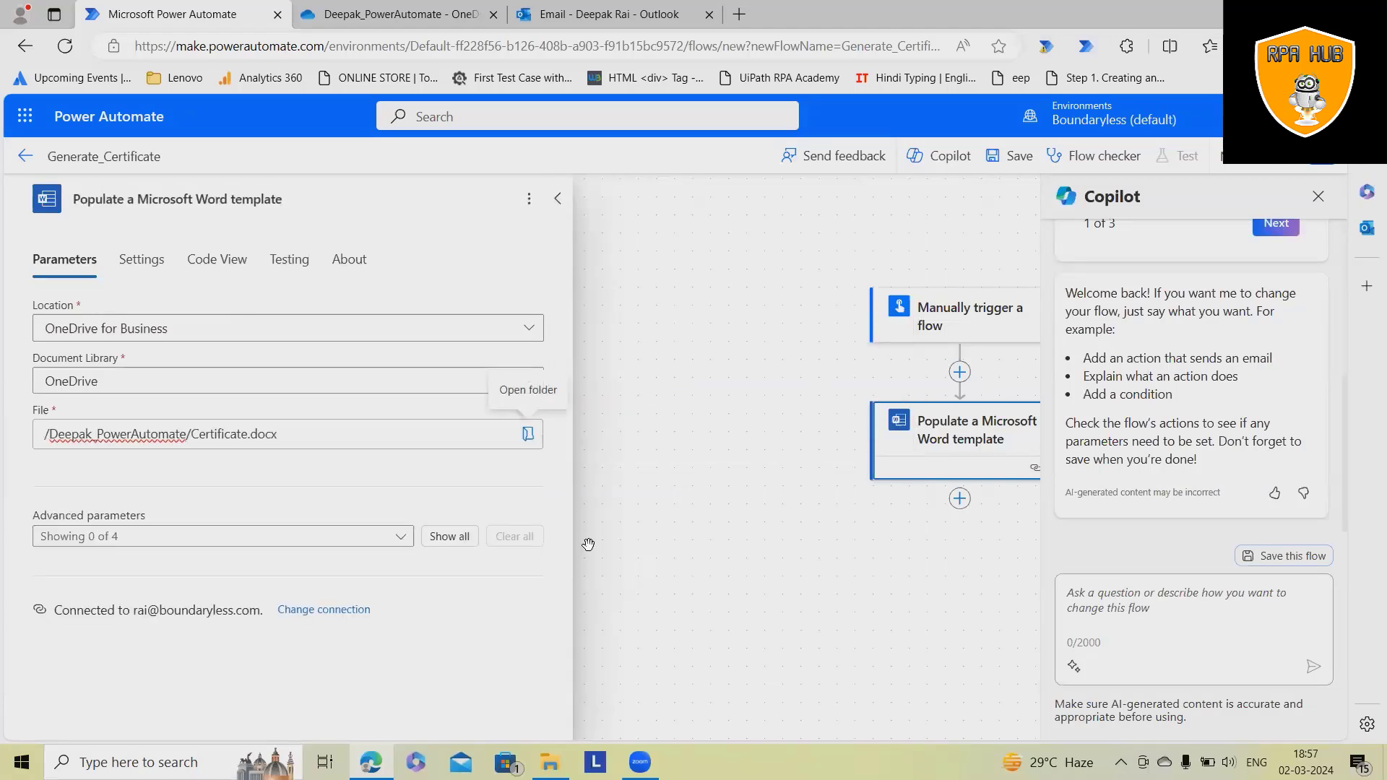
- Show all template fields, filling CertName with the recipient's name and CertTitle with 'Best Award'
left_click(447, 538)
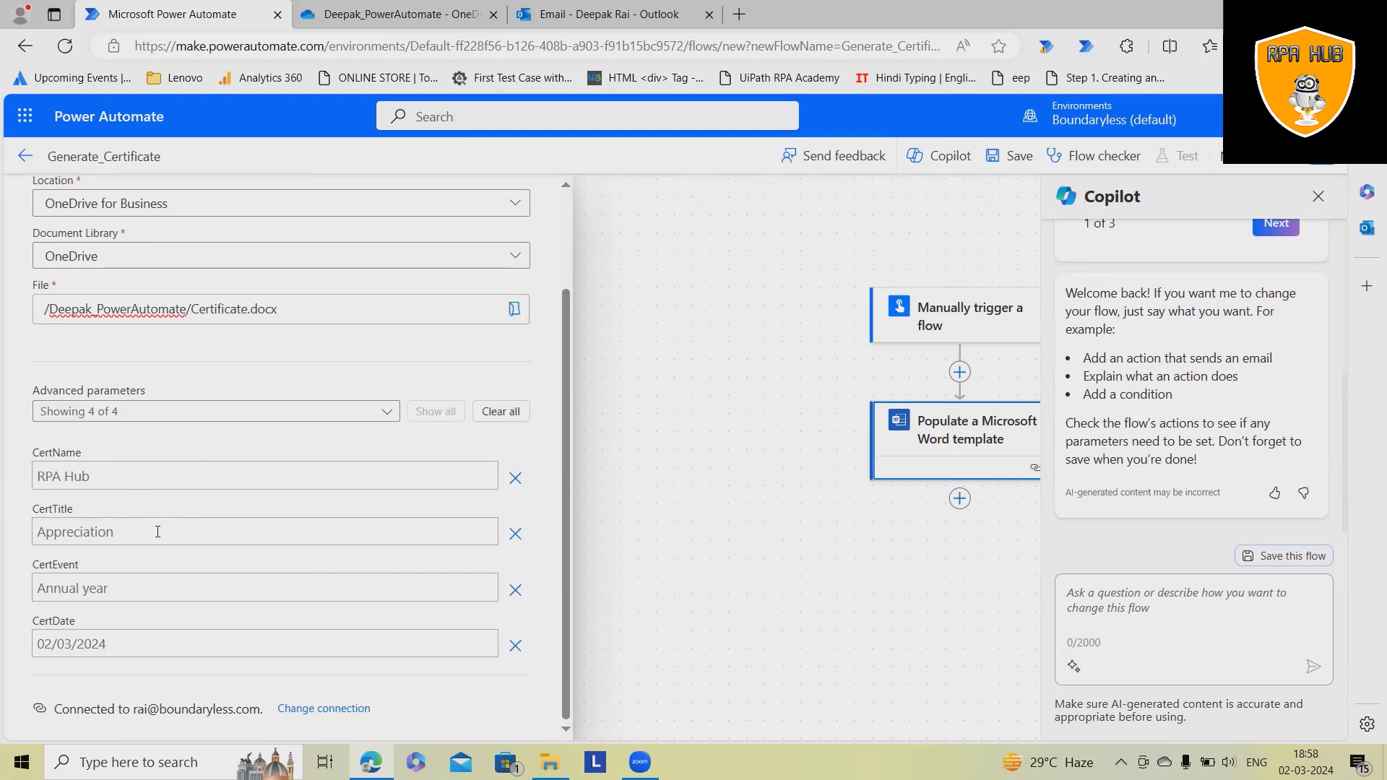
left_click(91, 477)
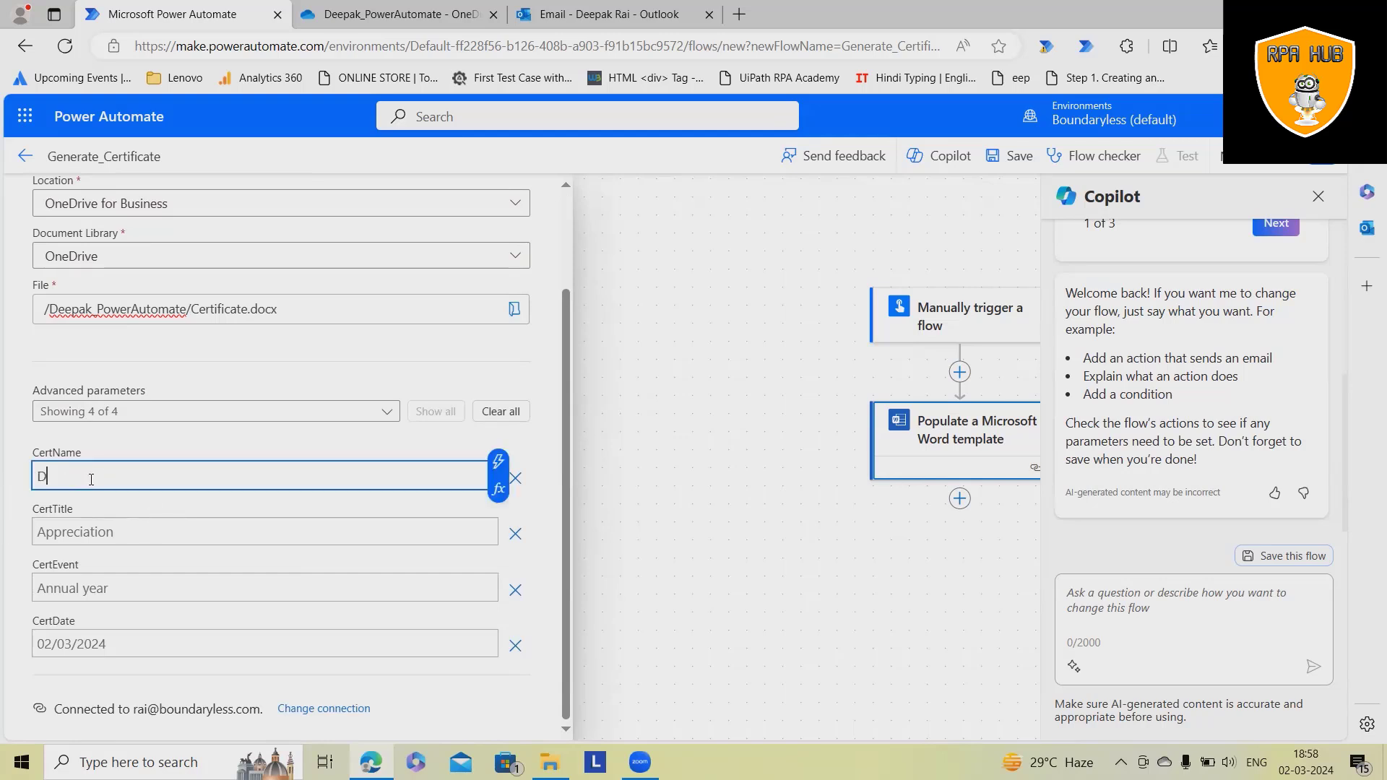
left_click(95, 520)
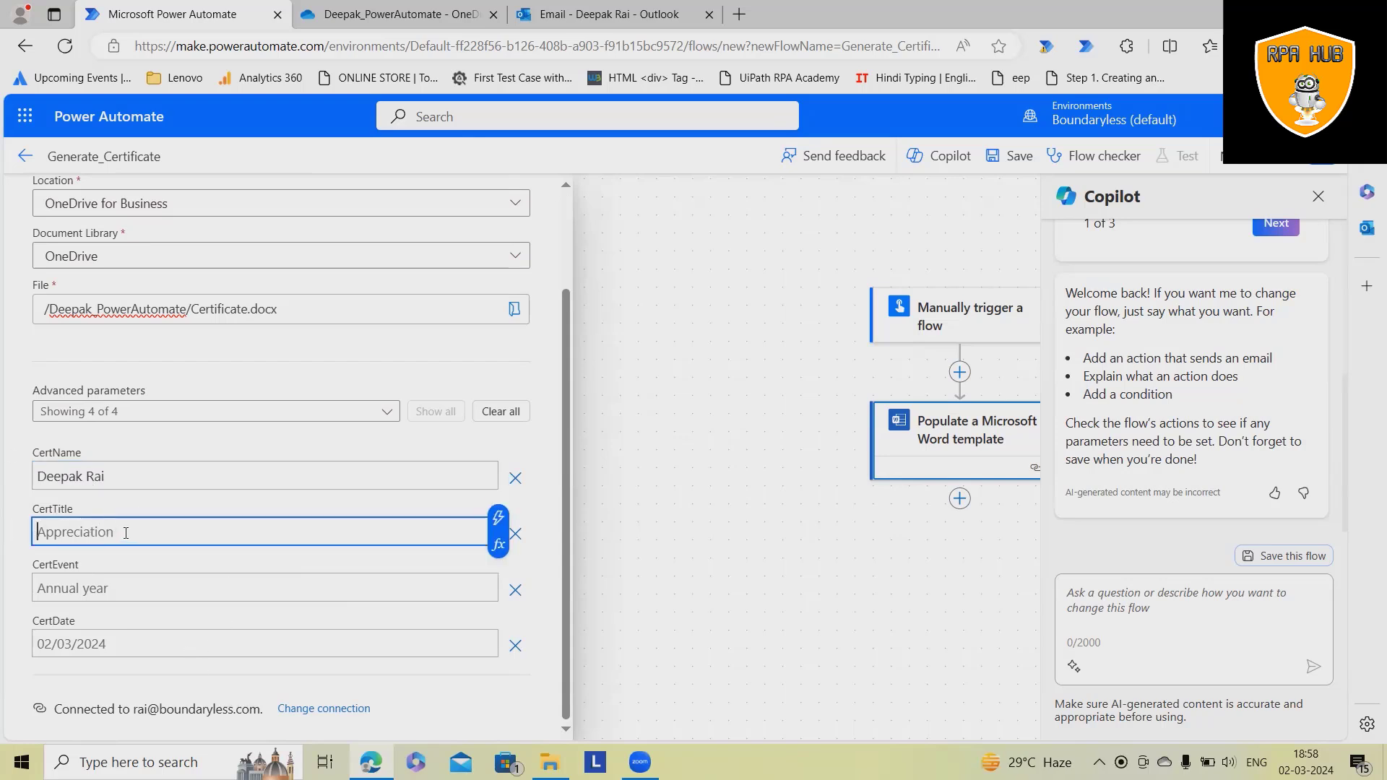
type("Best Award")
- Set CertEvent to 'Year 2024' and CertDate to 03/03/2024
left_click(104, 590)
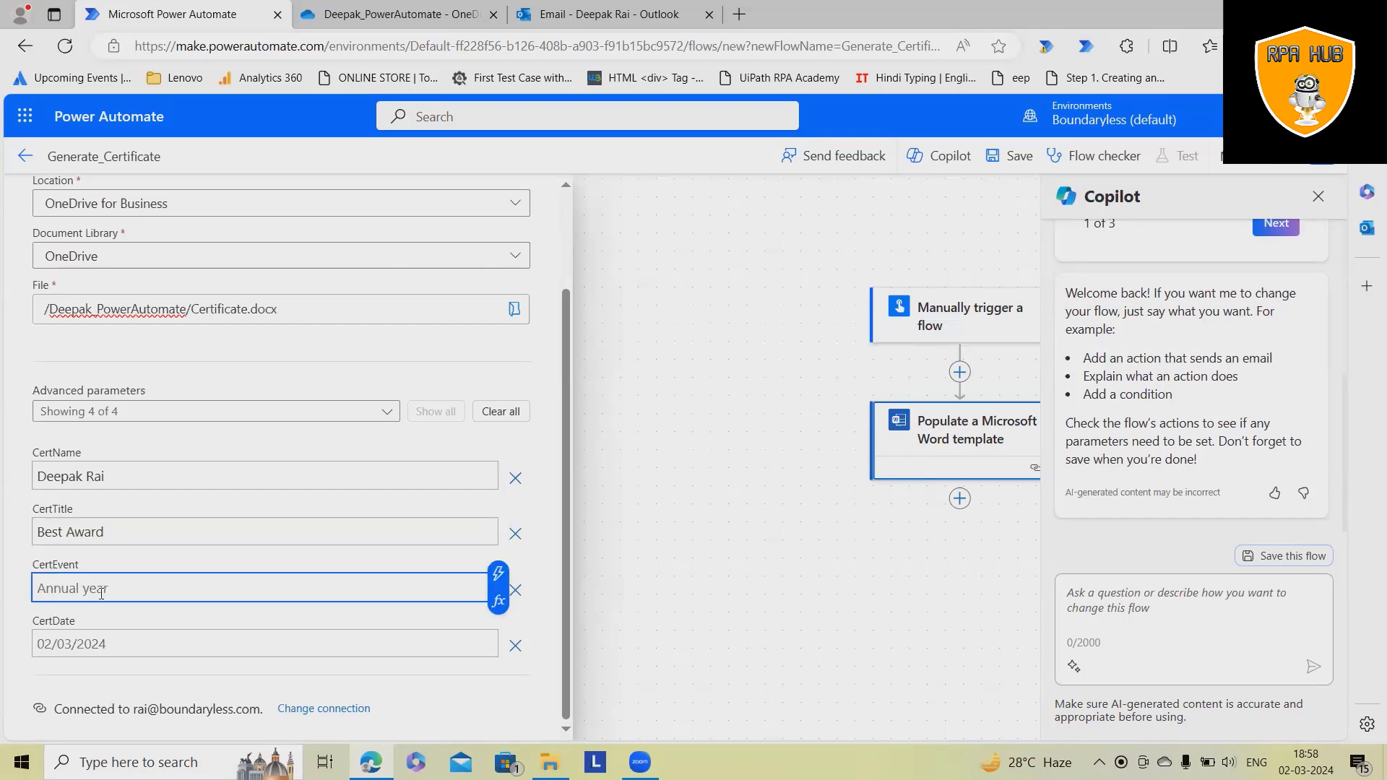
type("Year 2024")
left_click(134, 633)
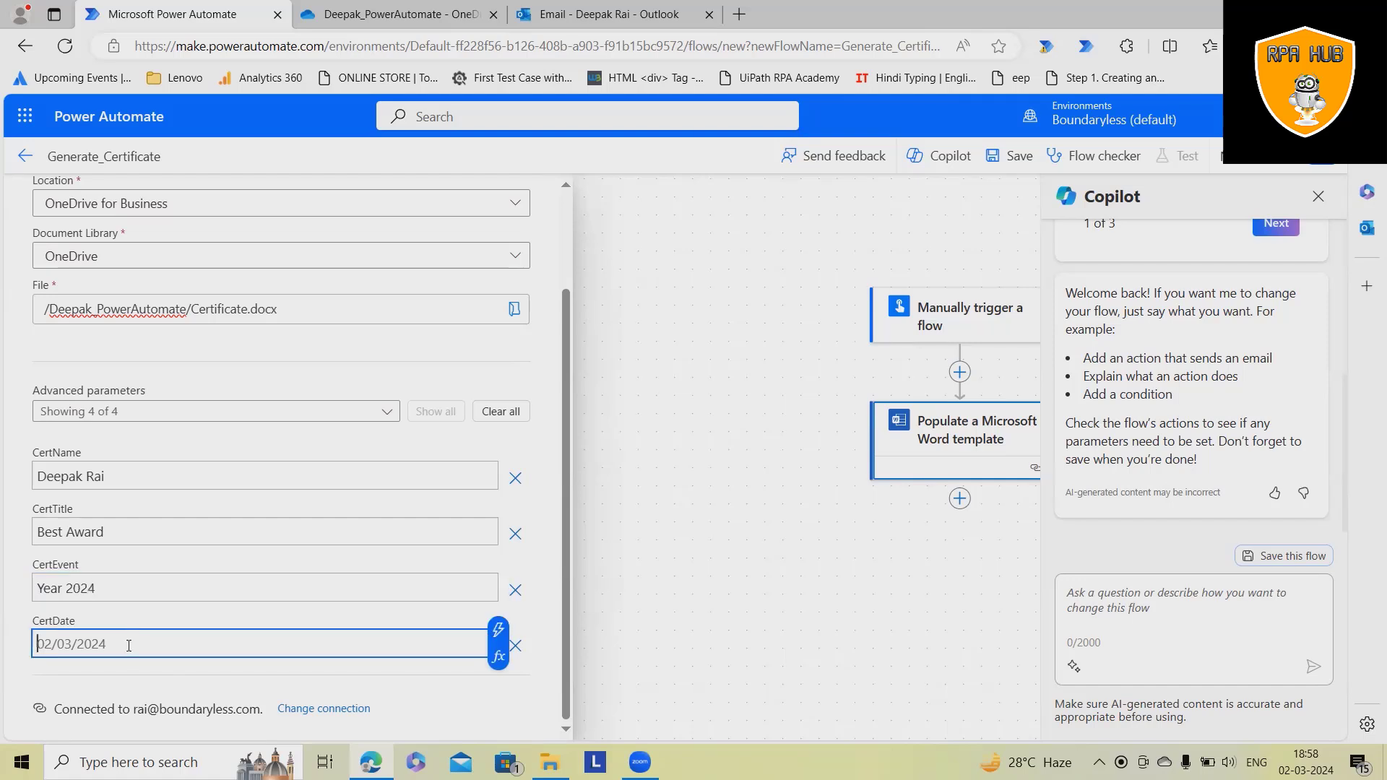
type("0")
type("3/03")
type("/30")
key("BackSpace")
key("BackSpace")
type("20")
left_click(547, 579)
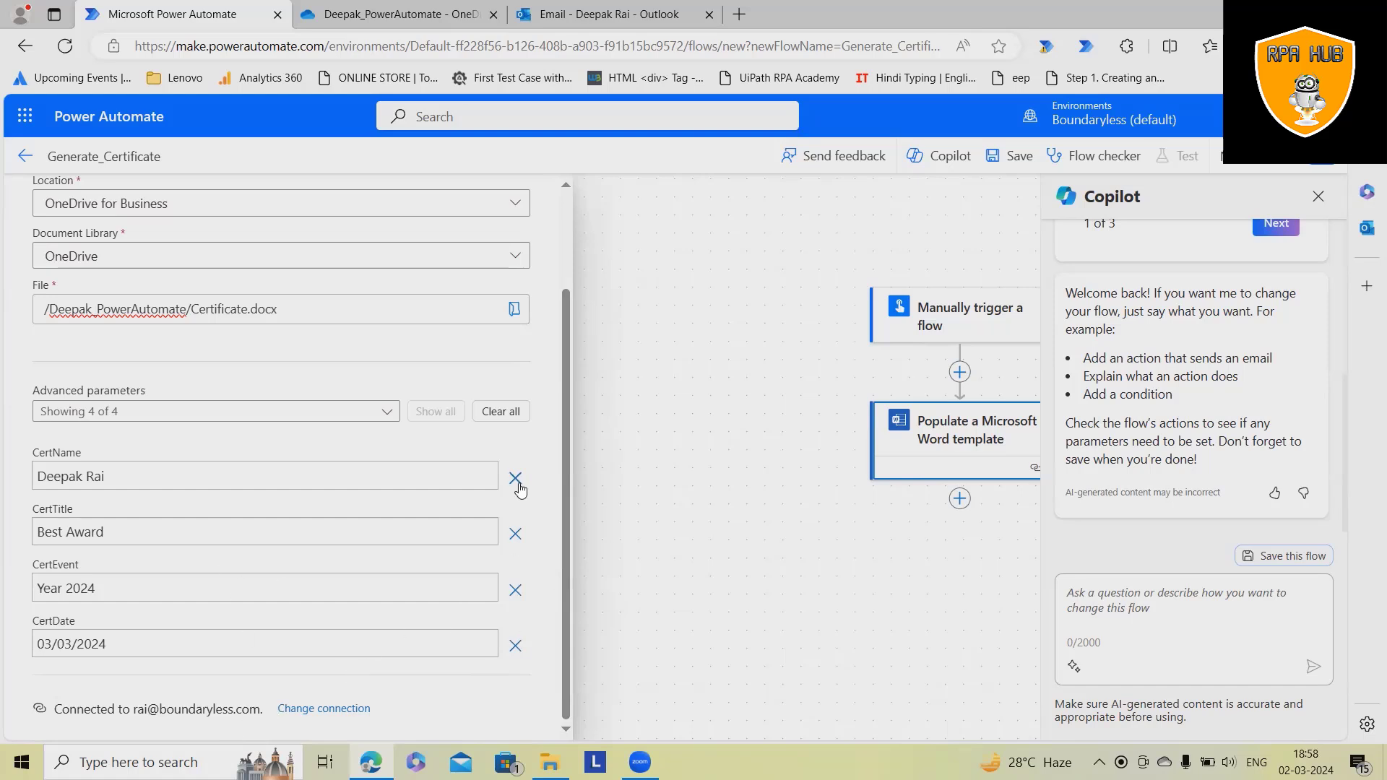
scroll(706, 462, "down", 1)
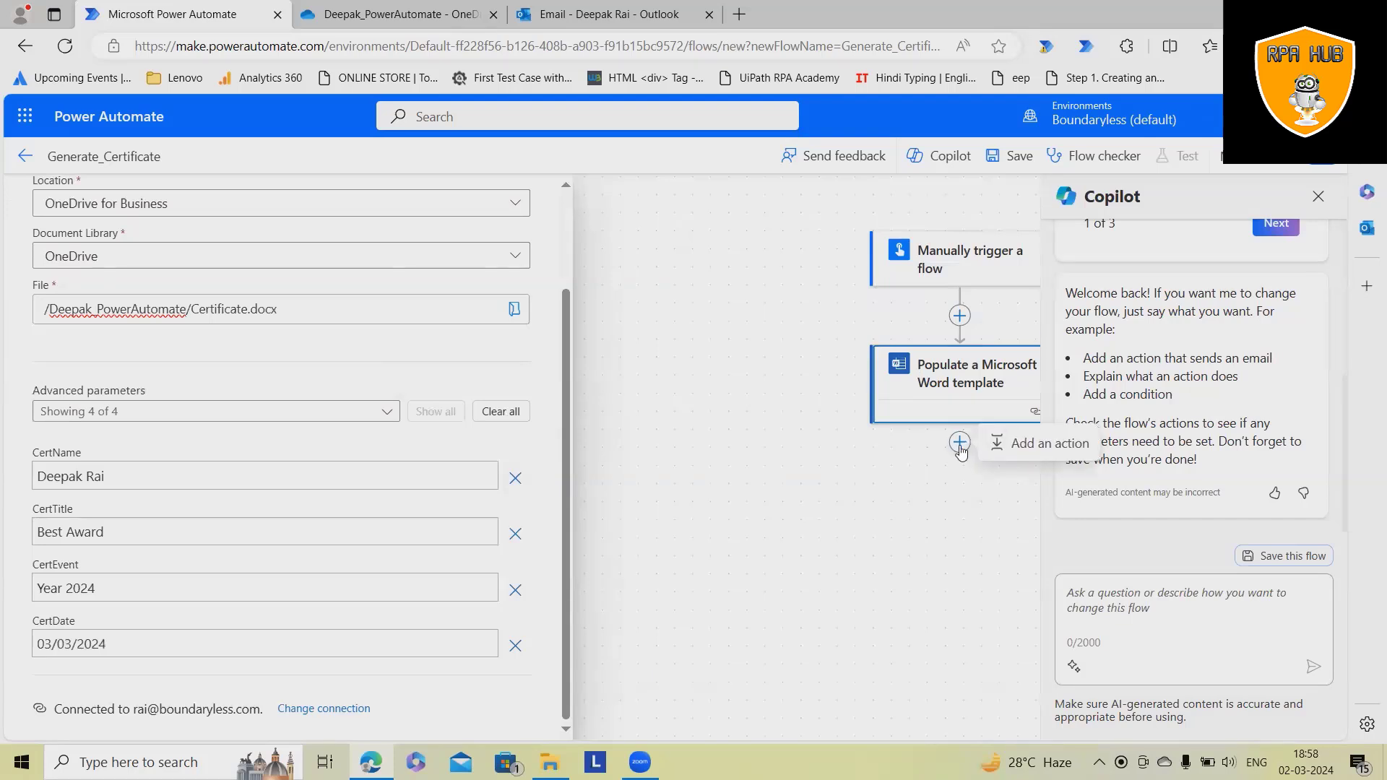
scroll(442, 398, "up", 3)
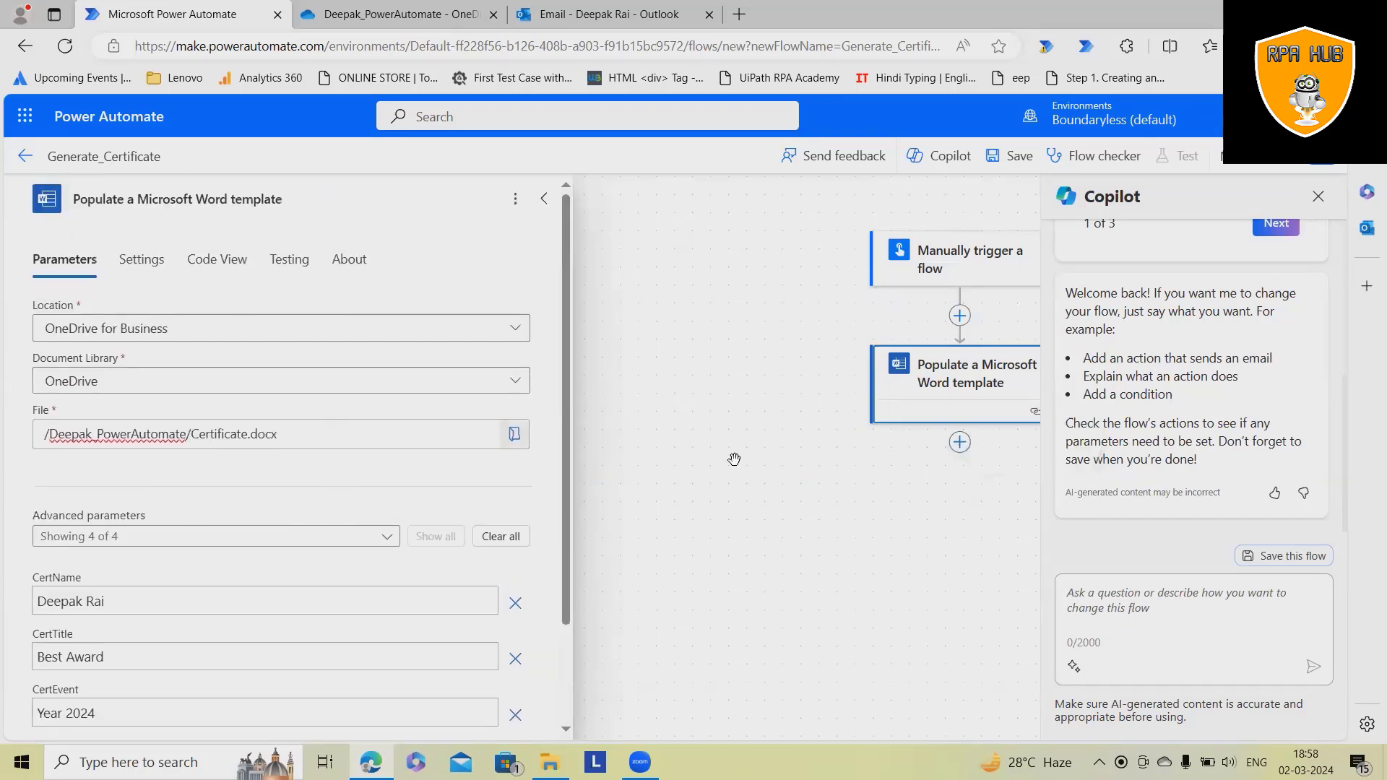
- Add a Send an email (V2) action after the Word template step
left_click(959, 442)
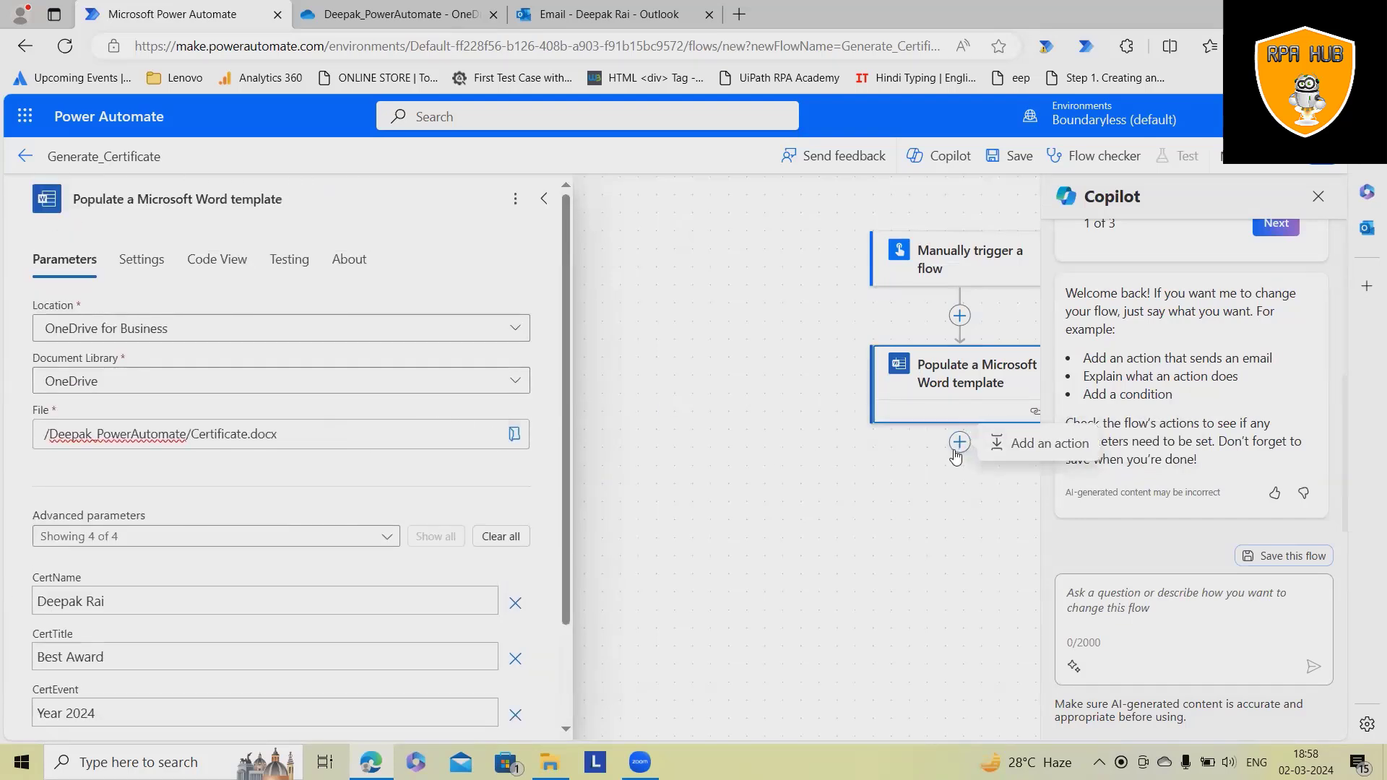
left_click(1011, 448)
type("send")
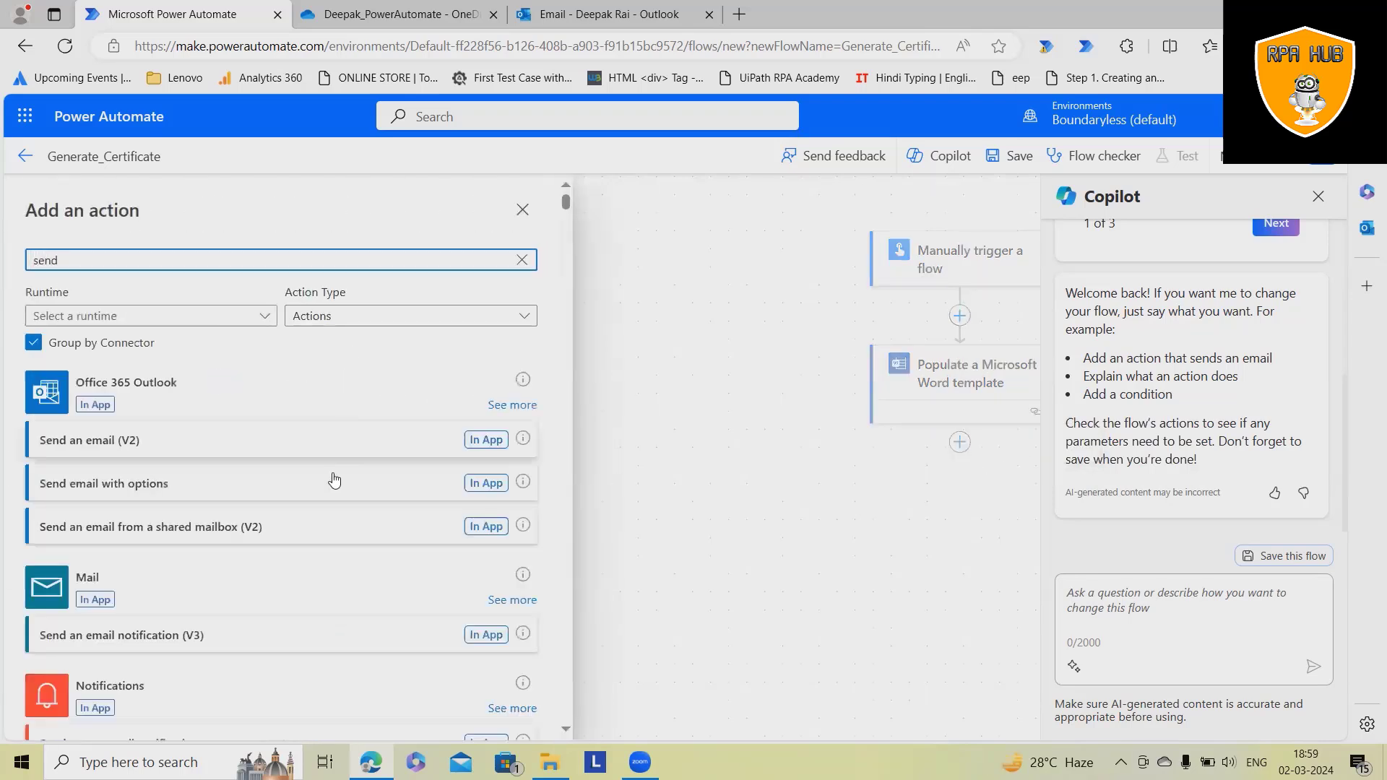
left_click(185, 450)
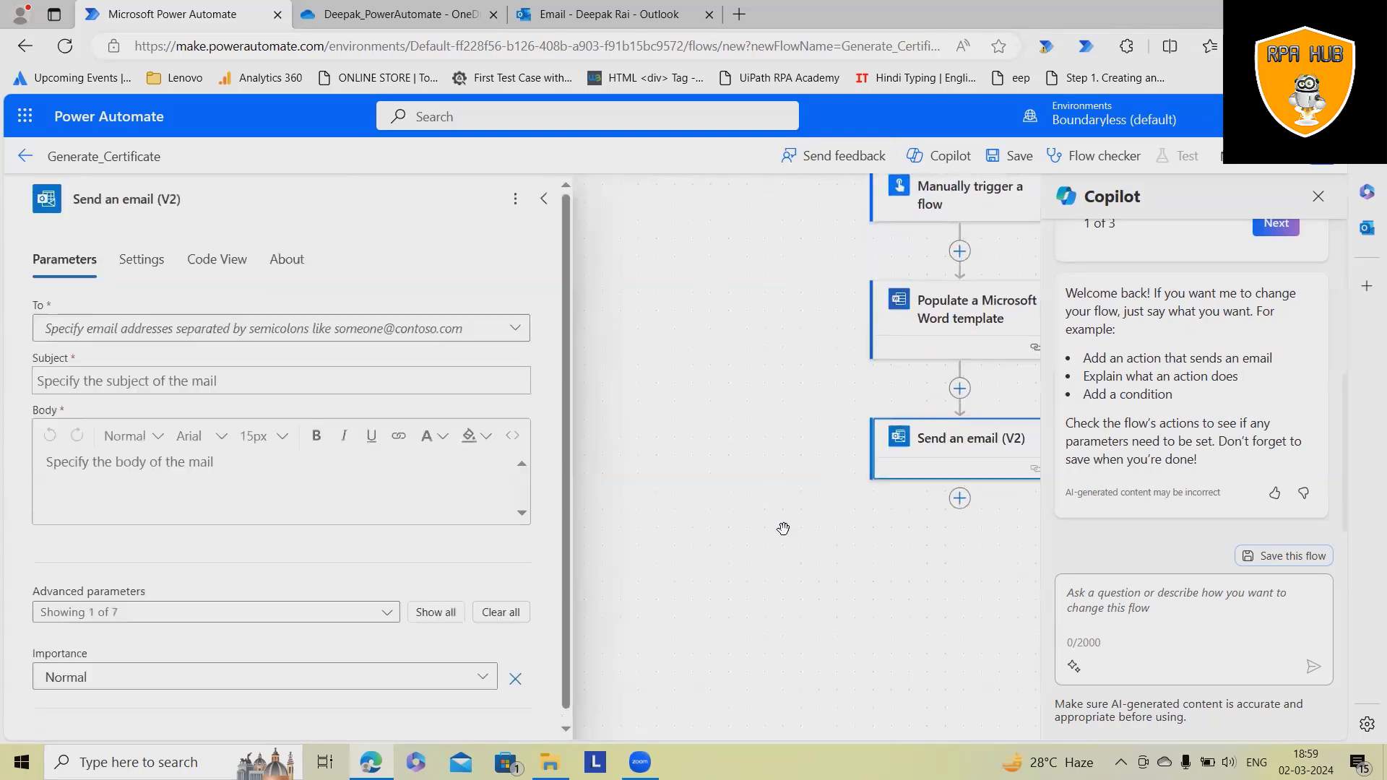
- Address the email to the recipient's e-mail address with subject 'Automated Certificate'
left_click(195, 339)
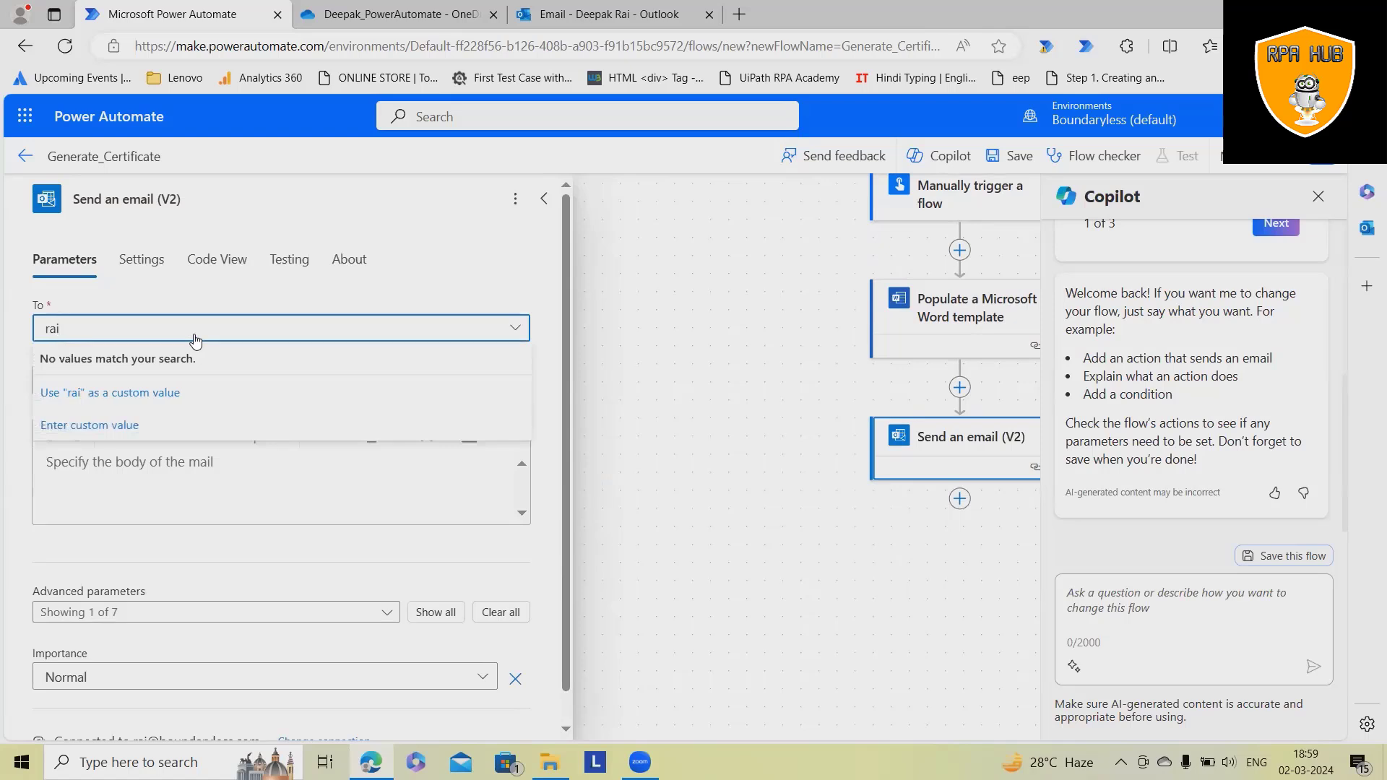
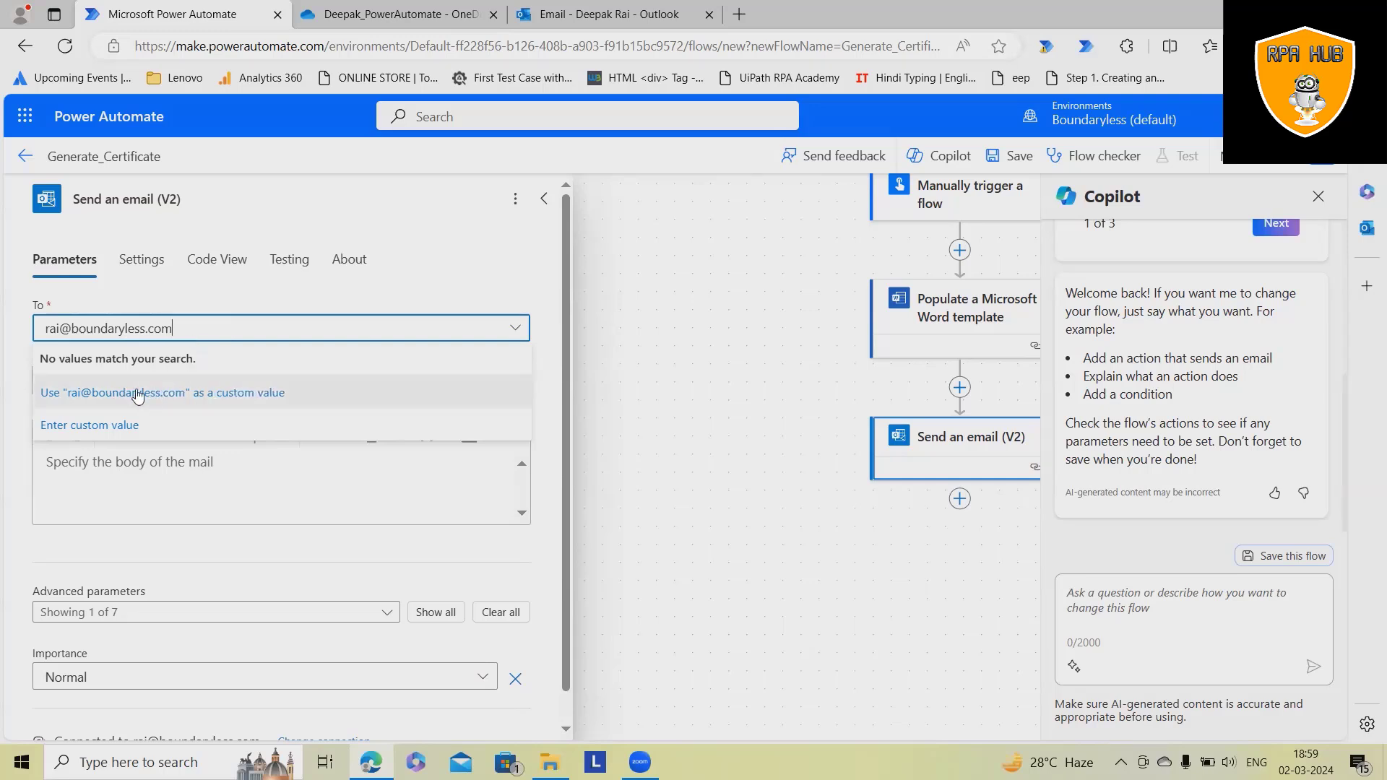
left_click(116, 394)
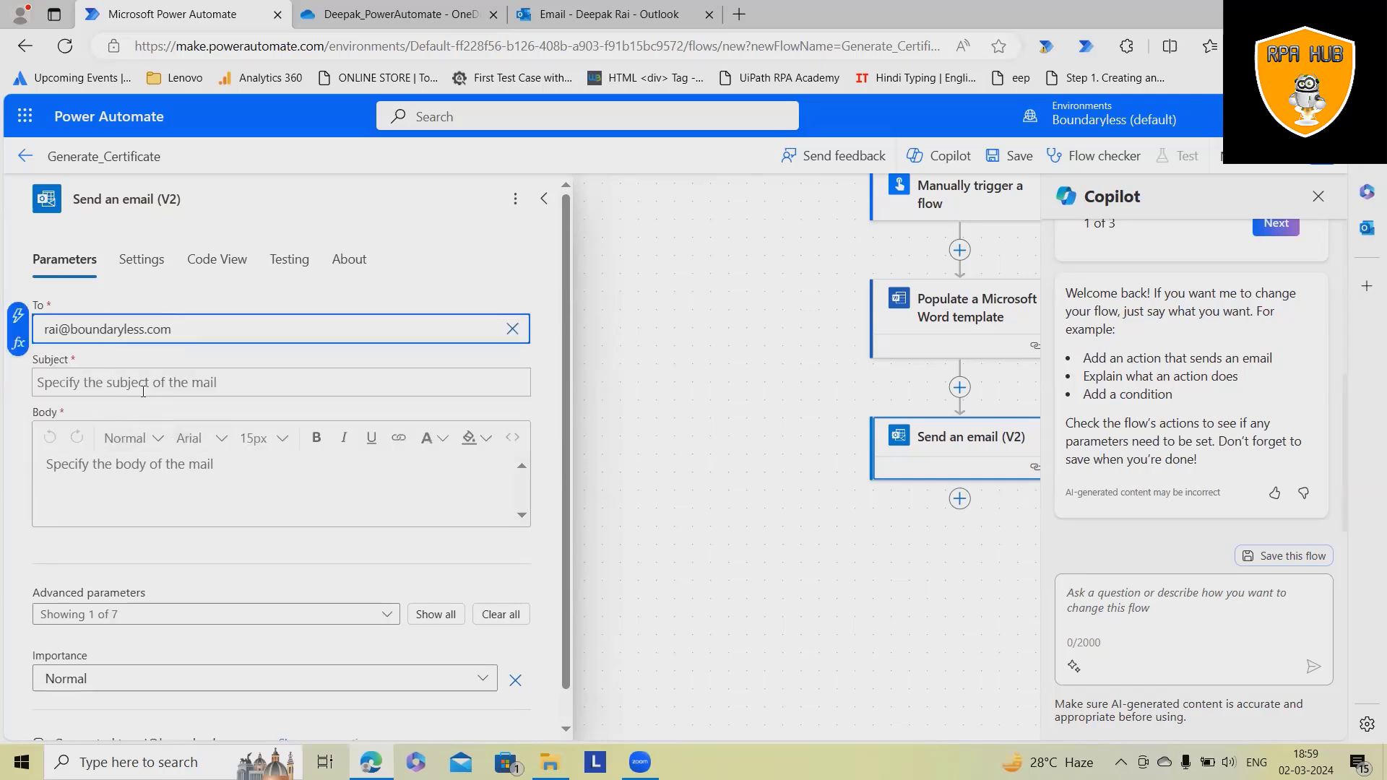
left_click(142, 395)
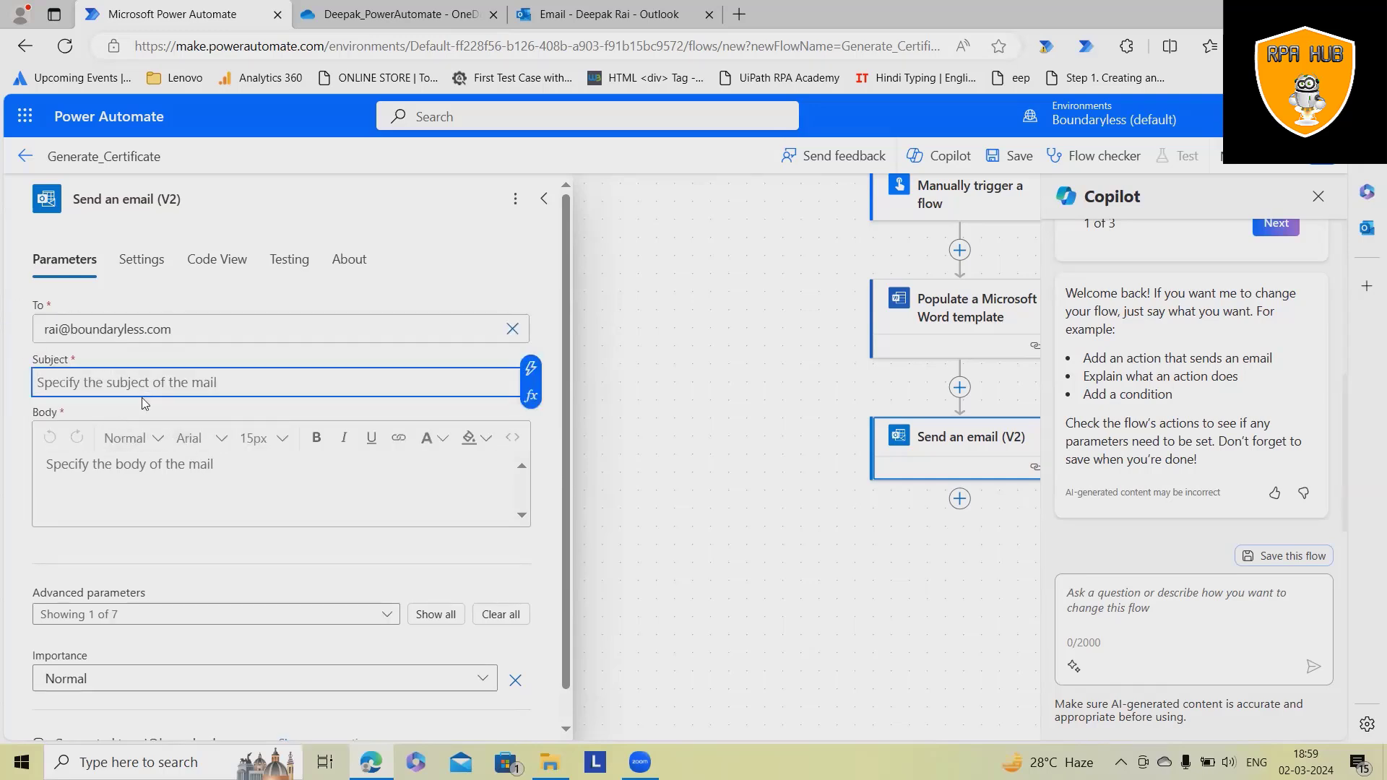
type("Automate")
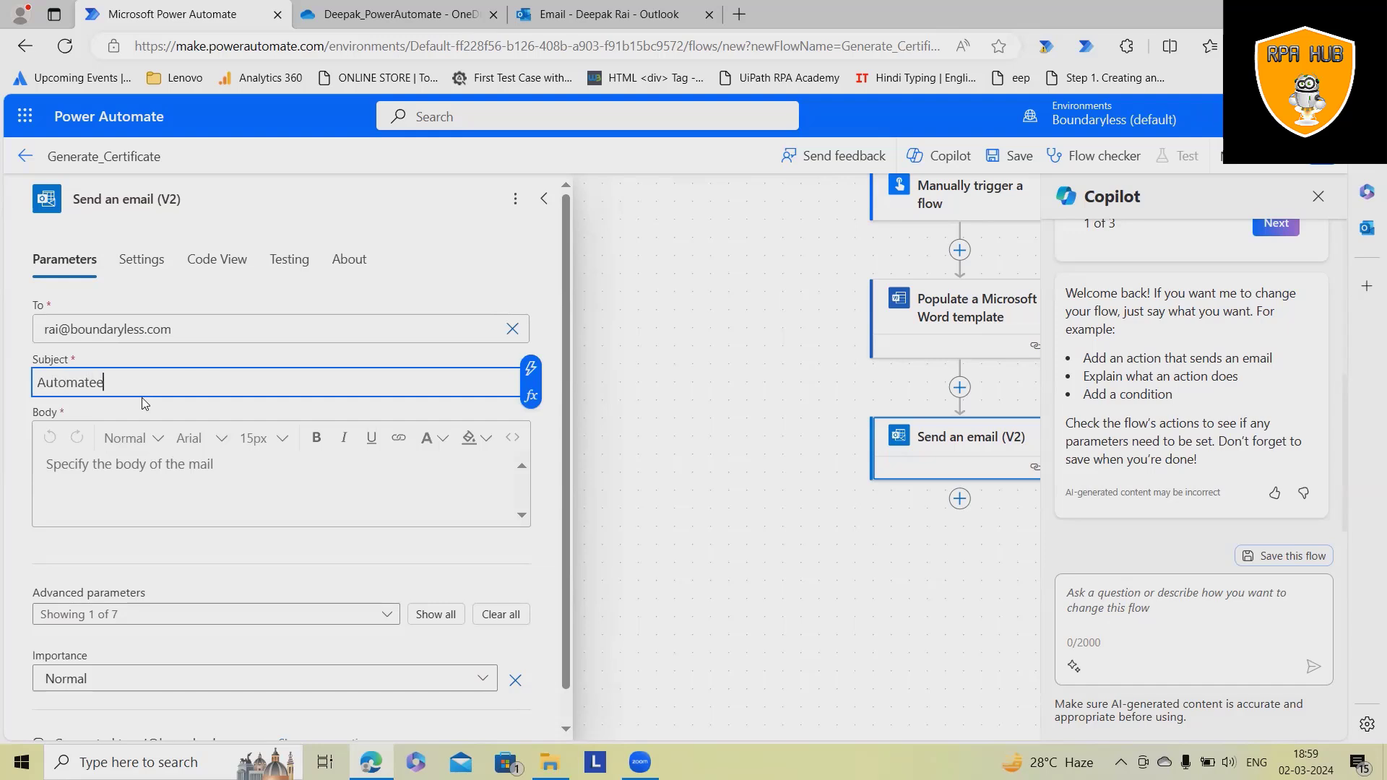
type("d Certificate")
- Write a body greeting the recipient, 'This is your Automated Certifcate.', and 'Best regards,'
left_click(192, 496)
type("Hi")
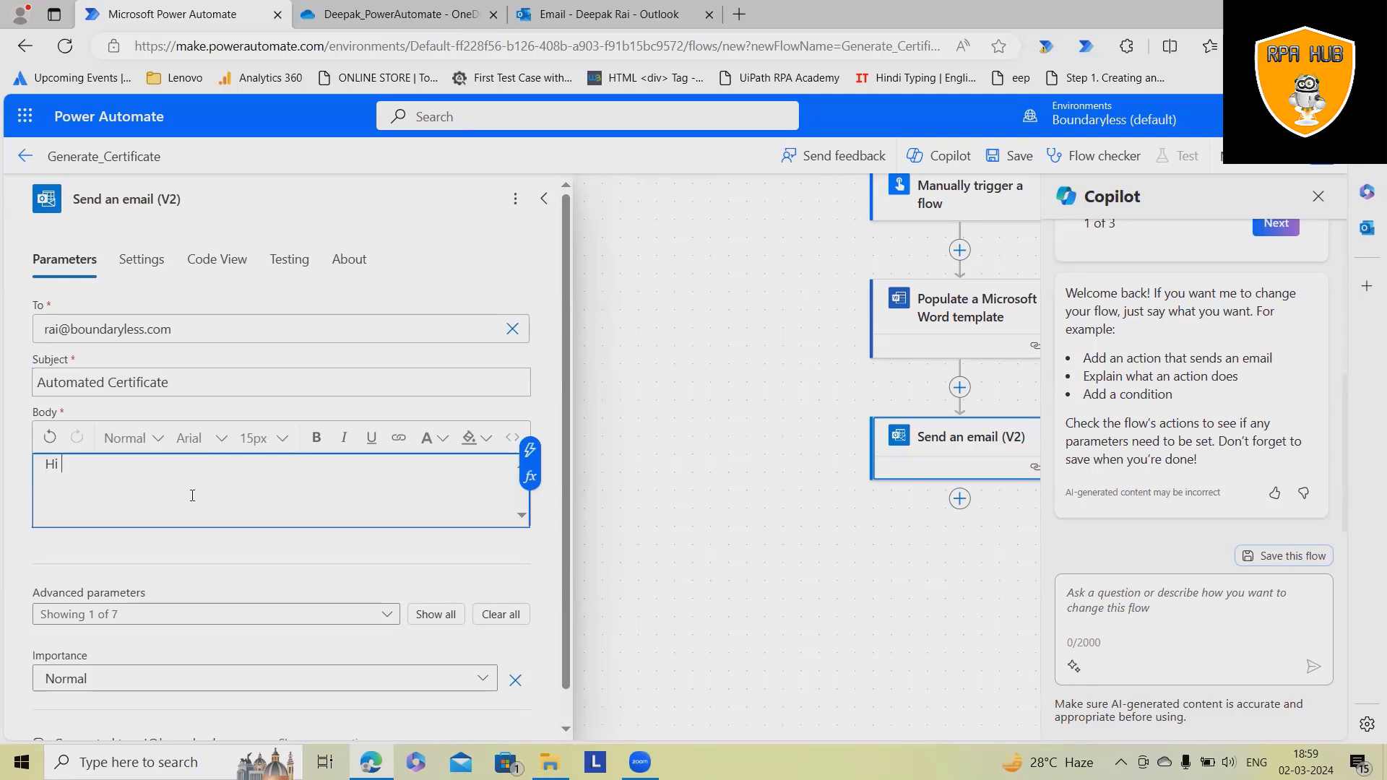
type(" Deepak,")
key("Return")
key("Return")
type("This is you")
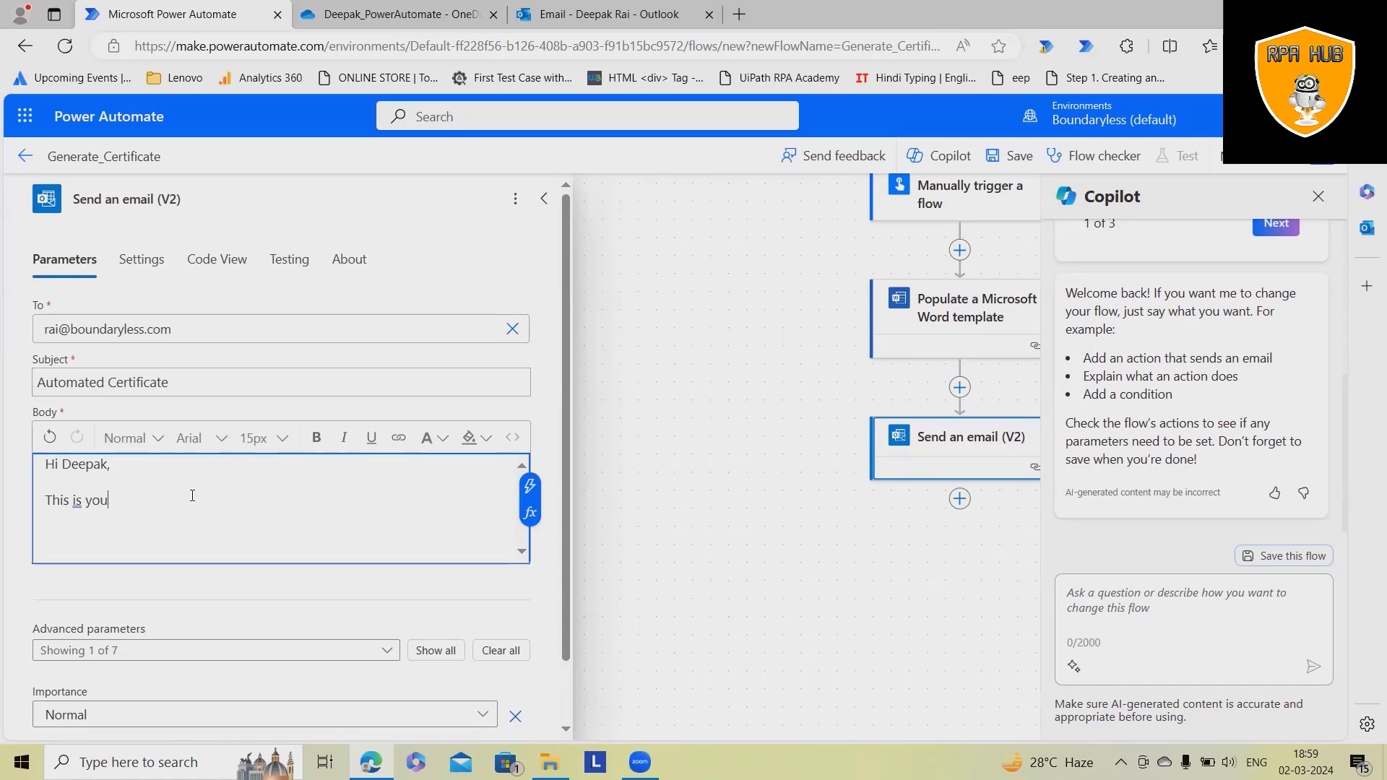
type("r Automated Certifcate.")
key("Return")
type("Best ")
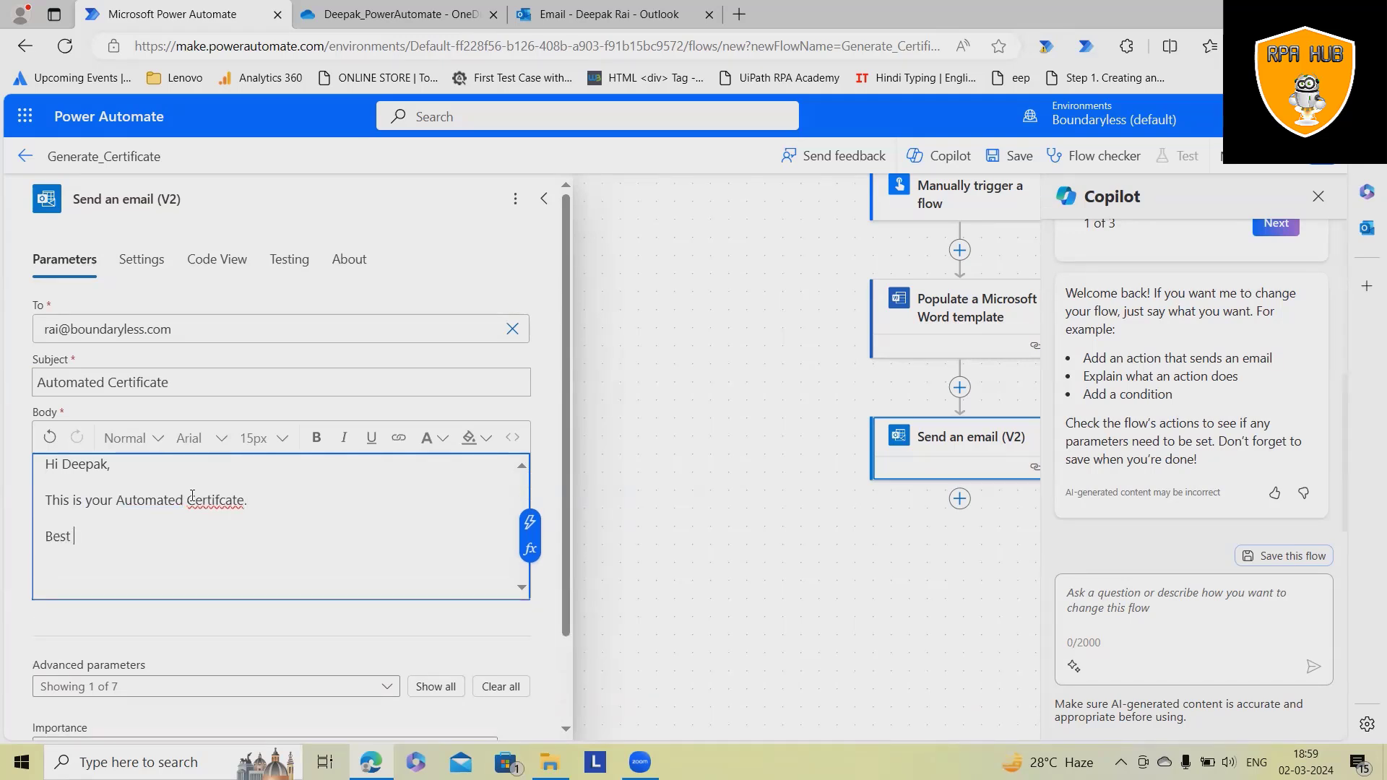
type("regards,")
key("Return")
- Sign the body off with 'RPA Hub' and add an attachment entry in the advanced parameters
type("RPA Hub")
scroll(434, 578, "down", 2)
left_click(435, 579)
scroll(496, 341, "down", 5)
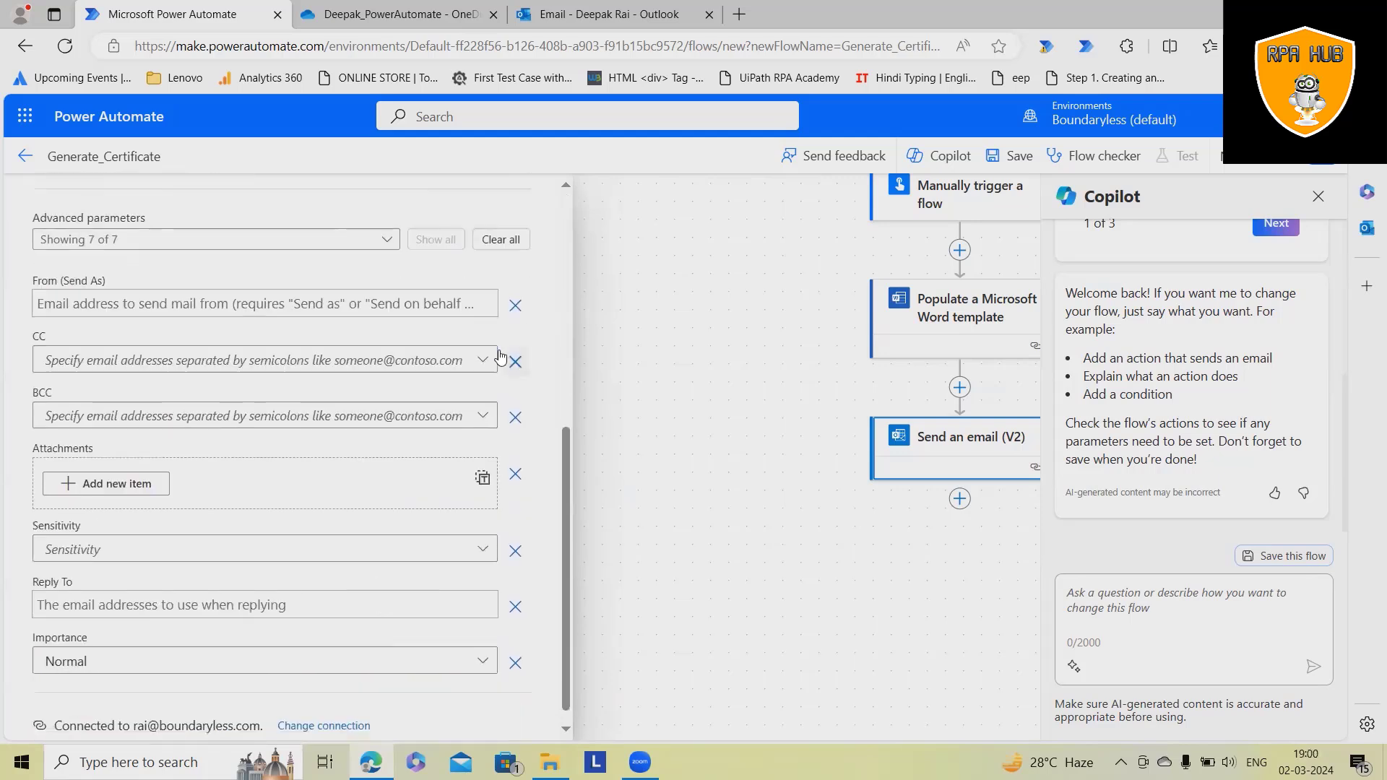
scroll(443, 523, "down", 1)
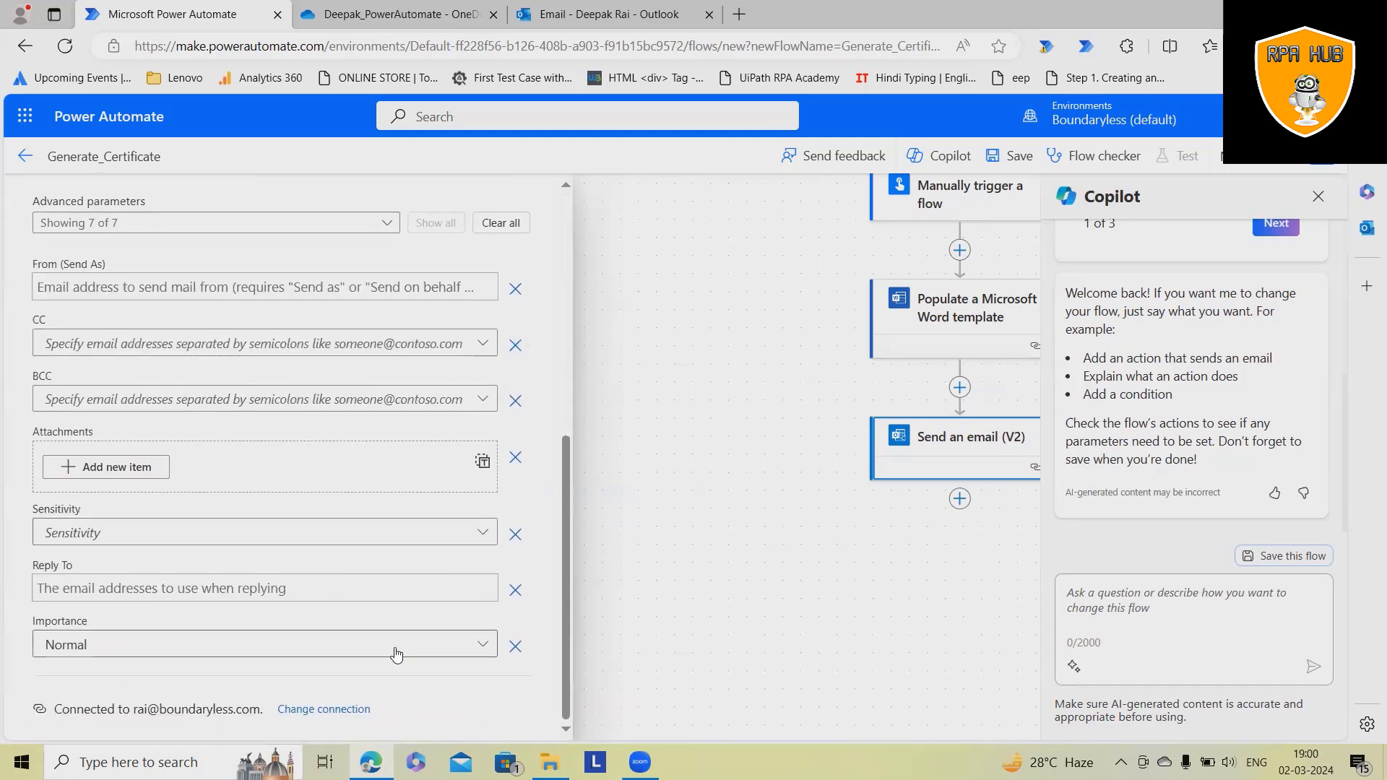
left_click(98, 470)
- Name the attachment Certificate.docx and use the Word template's generated document as its content
left_click(159, 505)
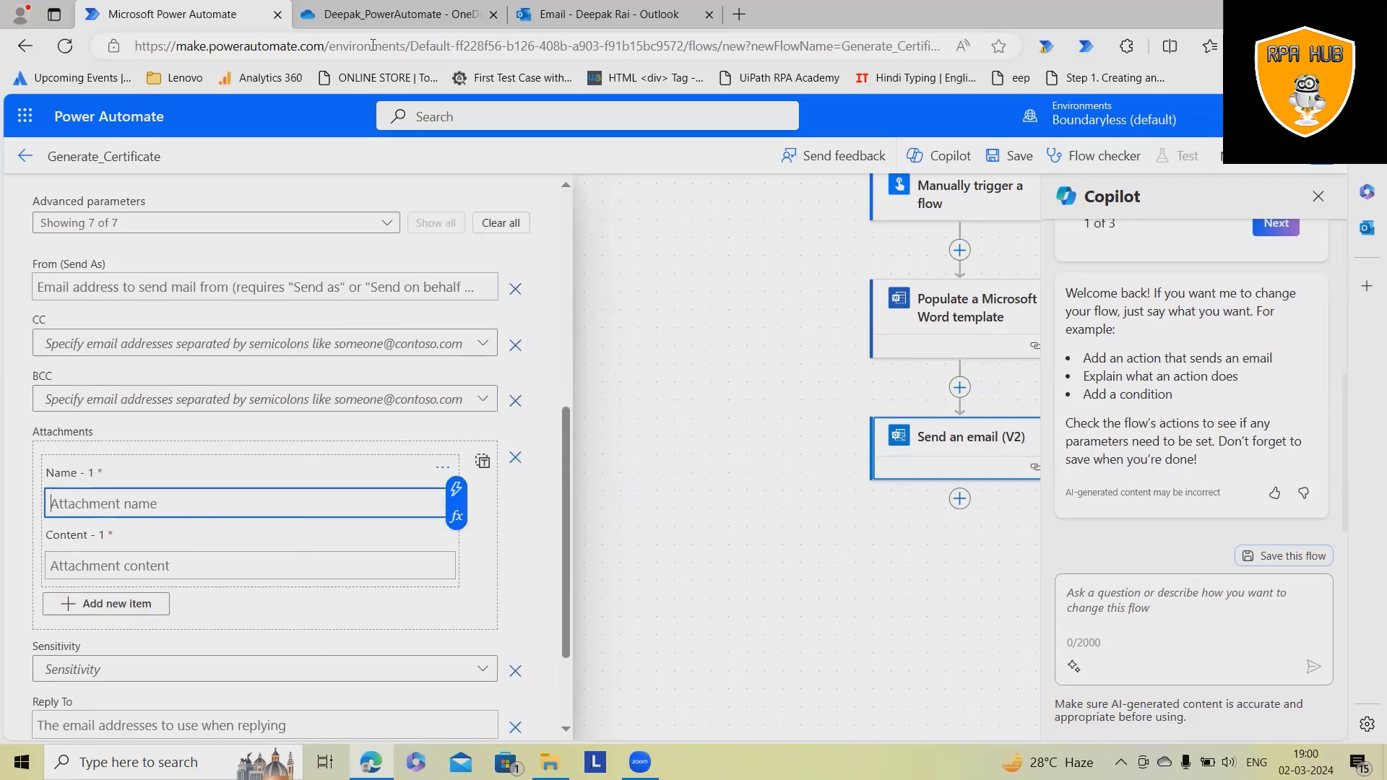
left_click(408, 18)
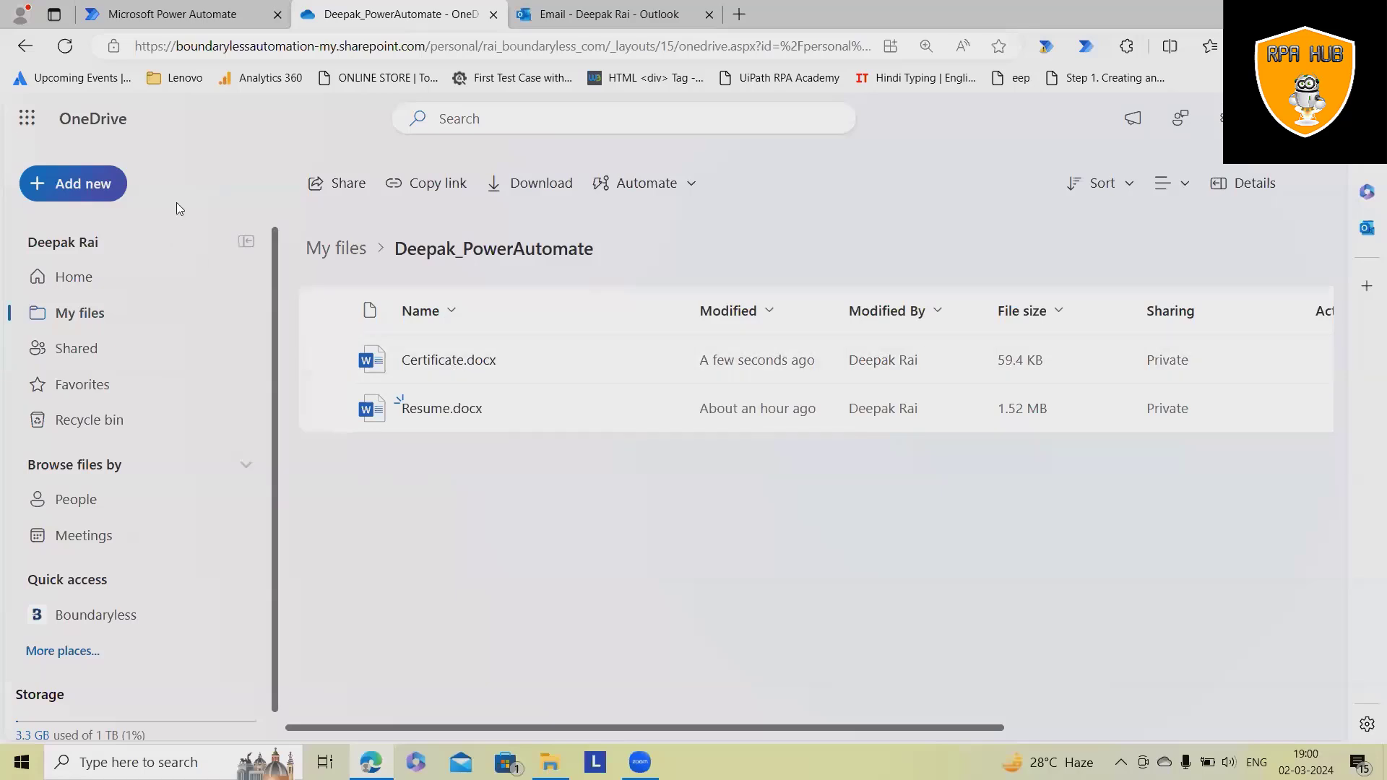
left_click(256, 16)
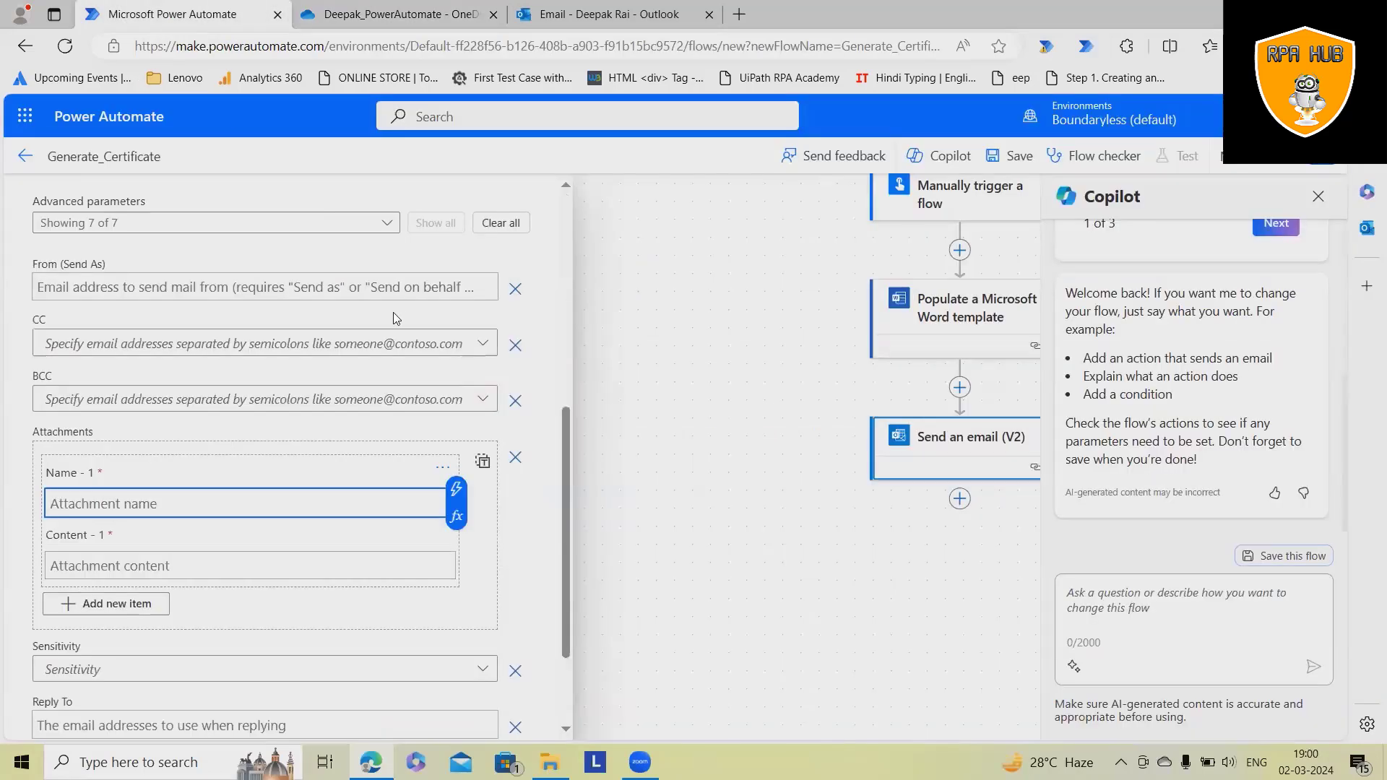
type("Cert")
key("Tab")
type(".docx")
left_click(126, 569)
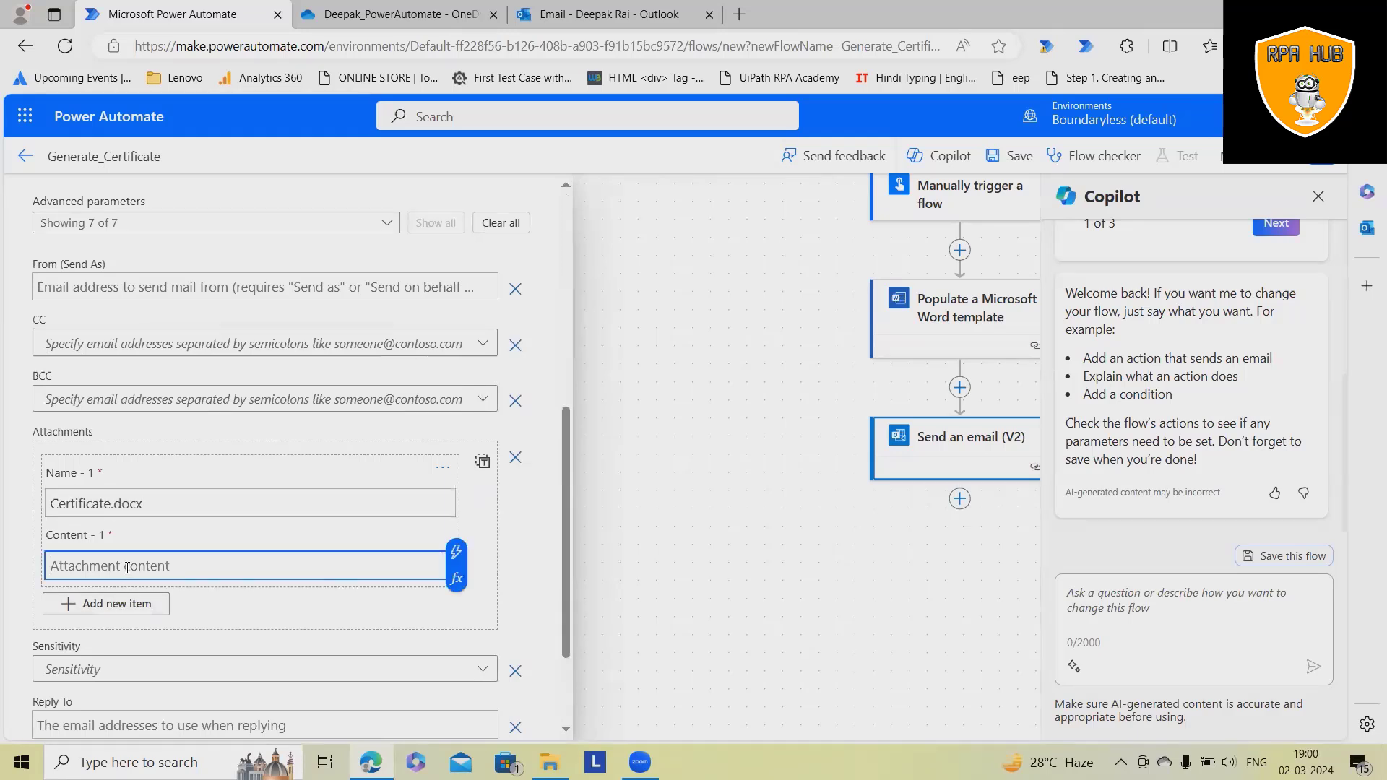
left_click(456, 553)
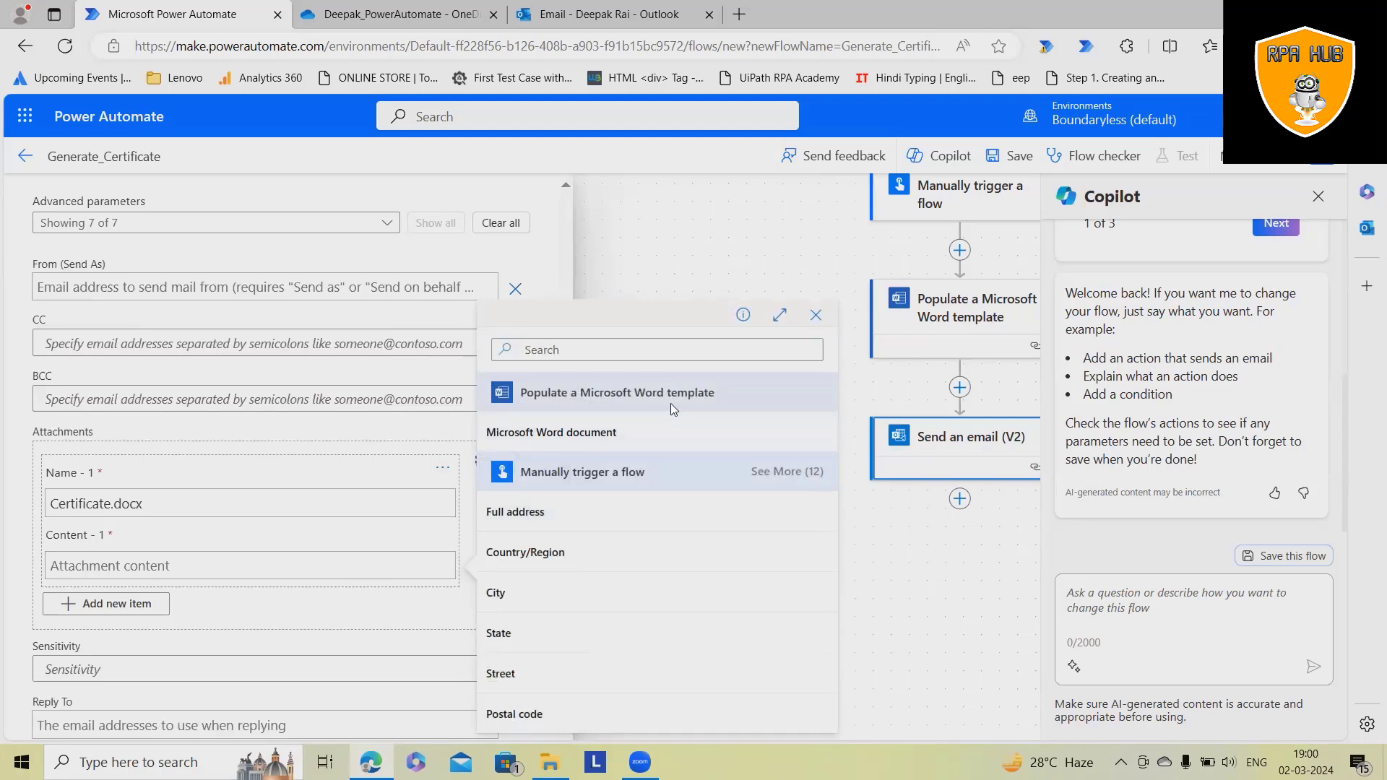
left_click(581, 435)
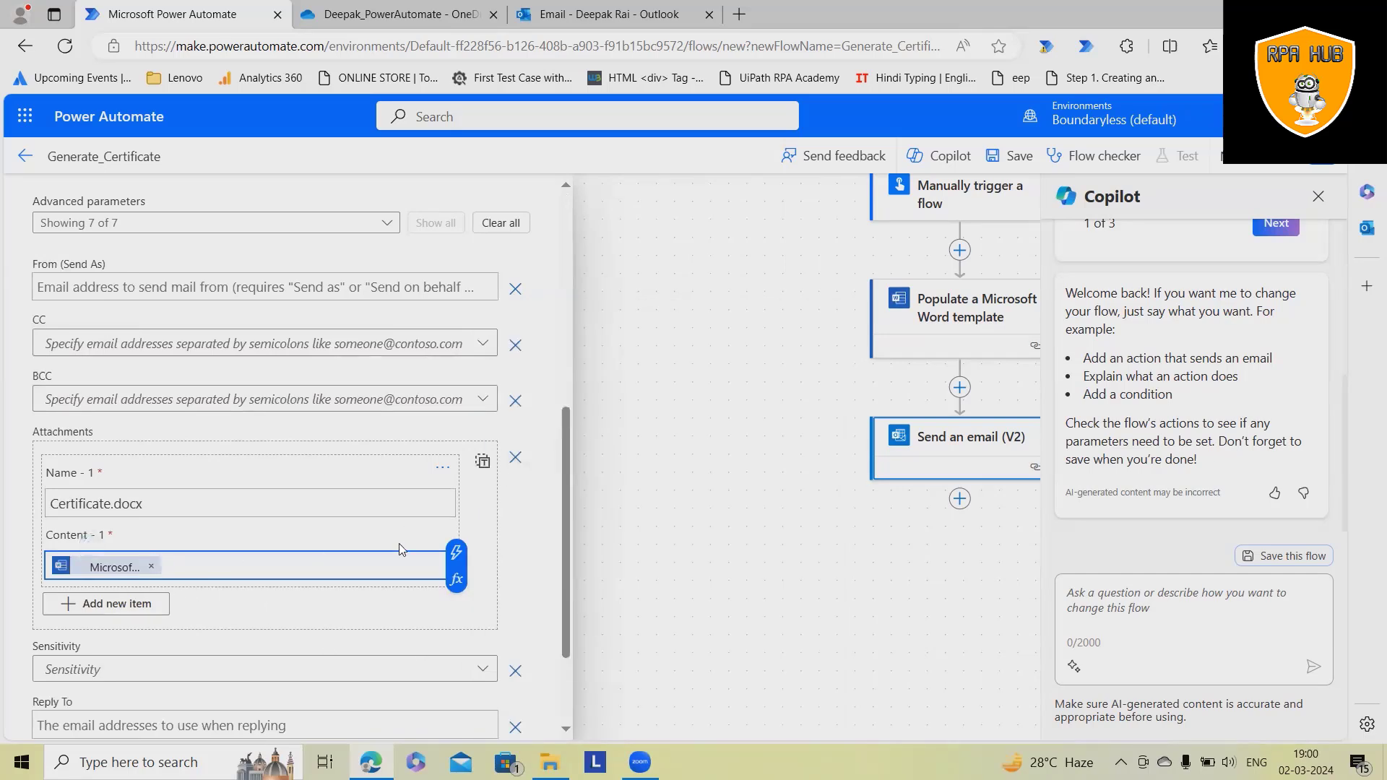
- Delete the stray quote after the content token in the attachments JSON and close the email settings
left_click(481, 461)
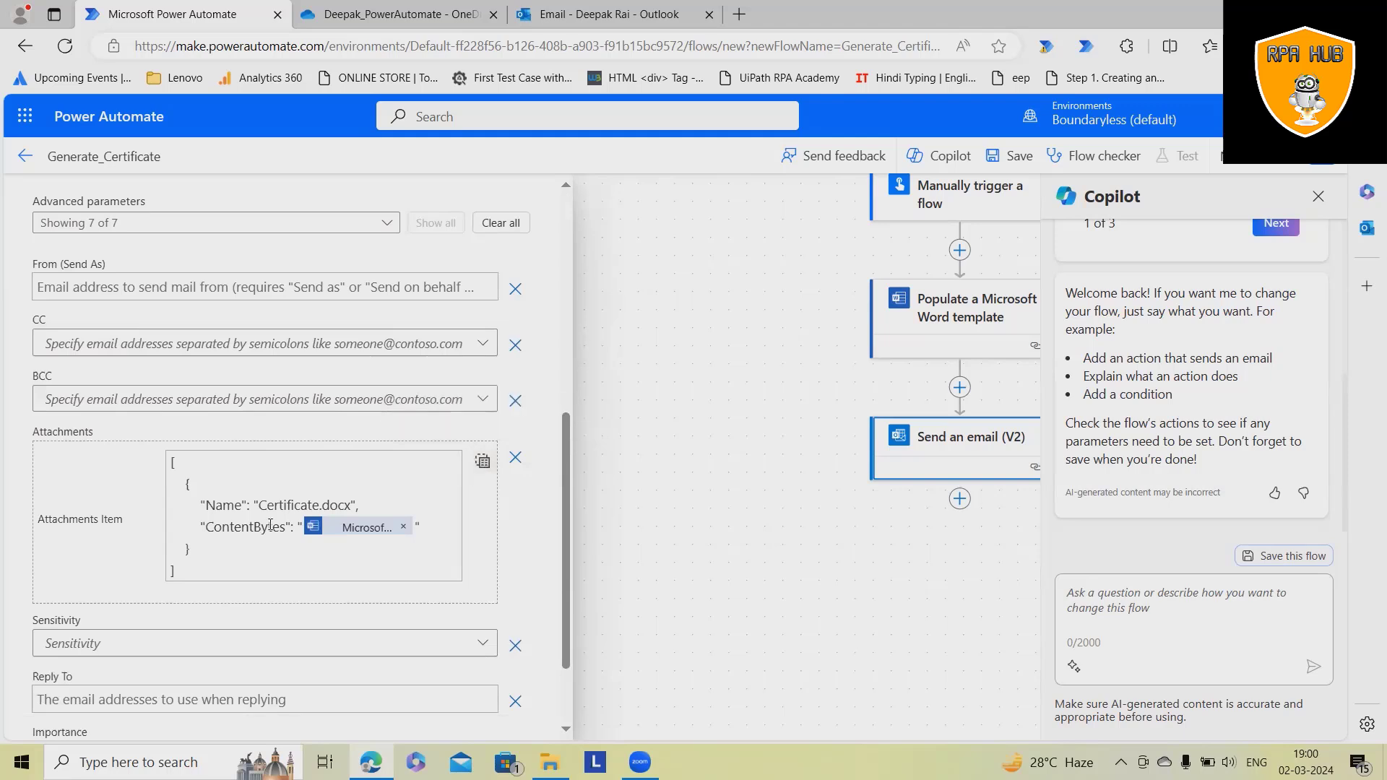
left_click(301, 525)
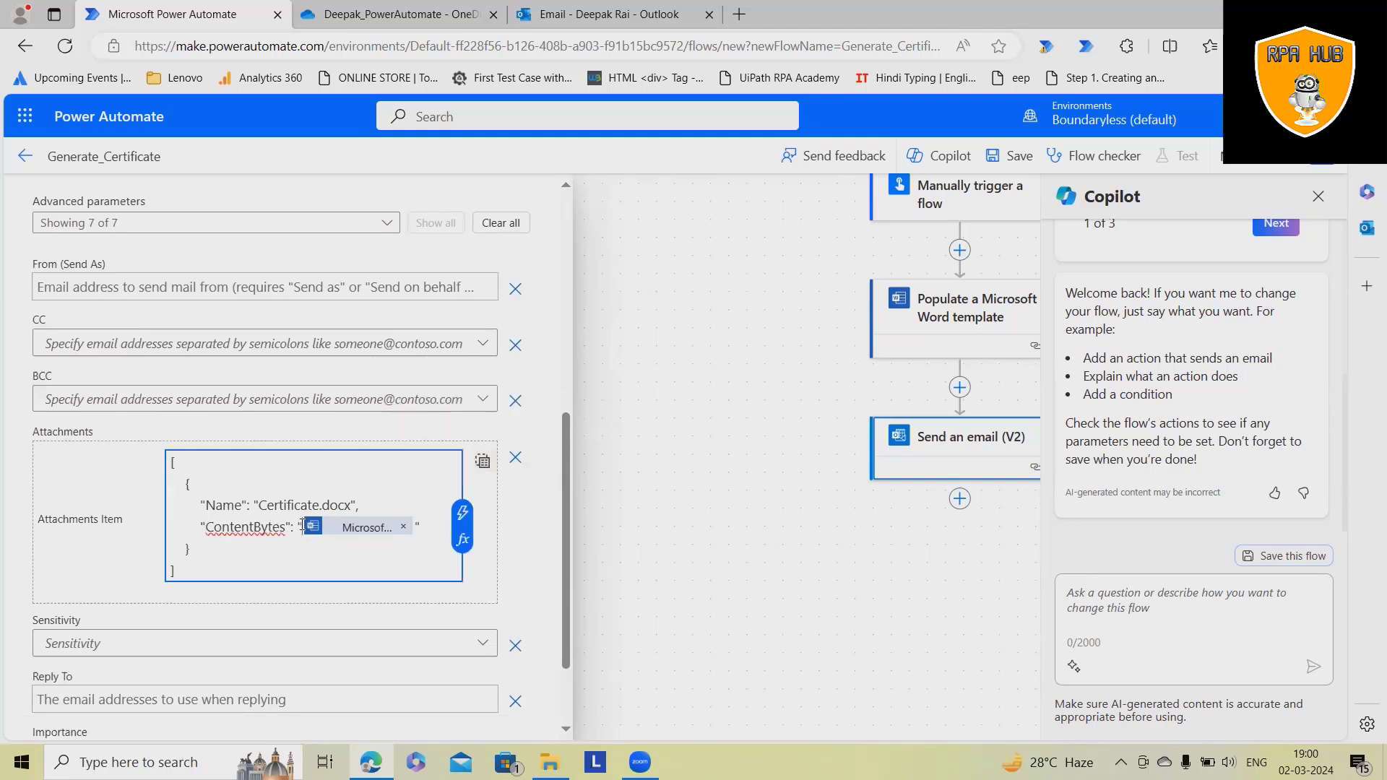
left_click(421, 520)
key("BackSpace")
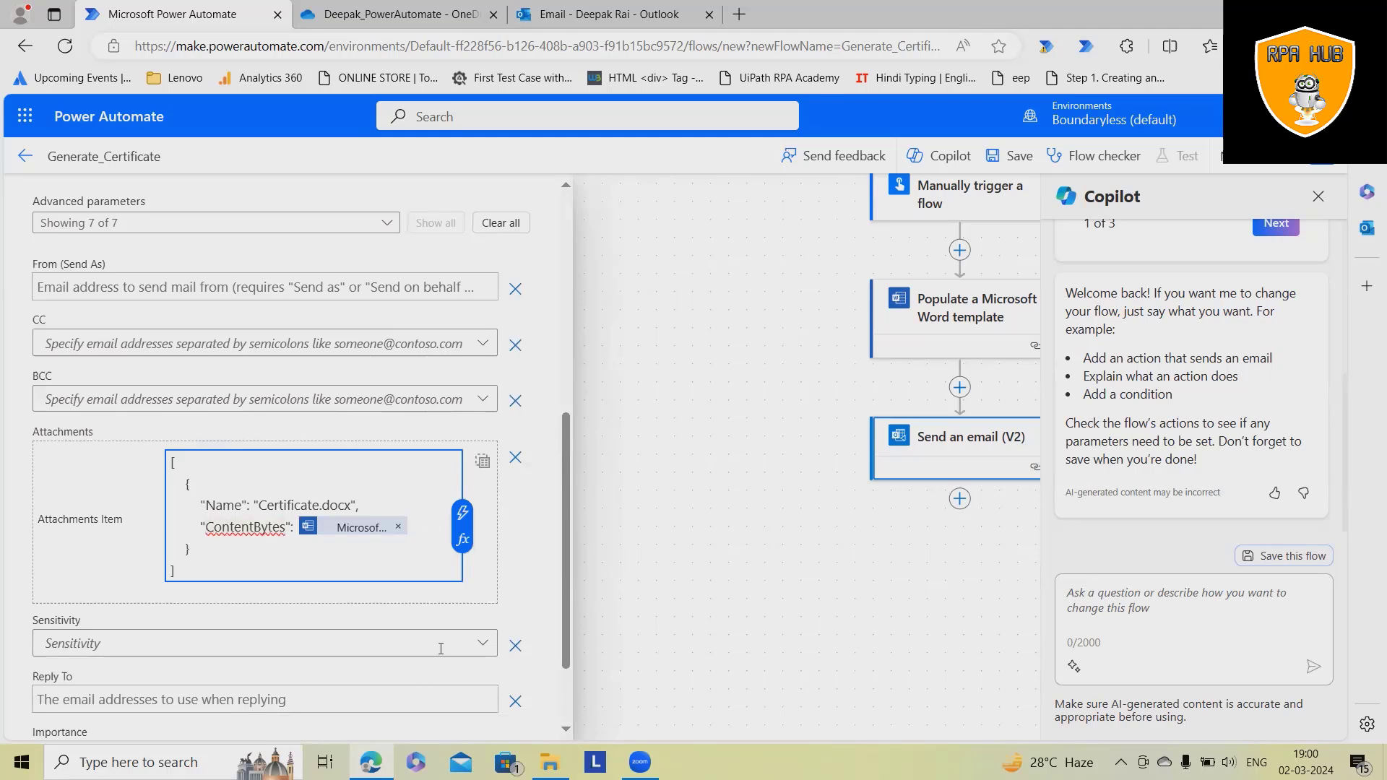
left_click(558, 577)
scroll(557, 576, "down", 3)
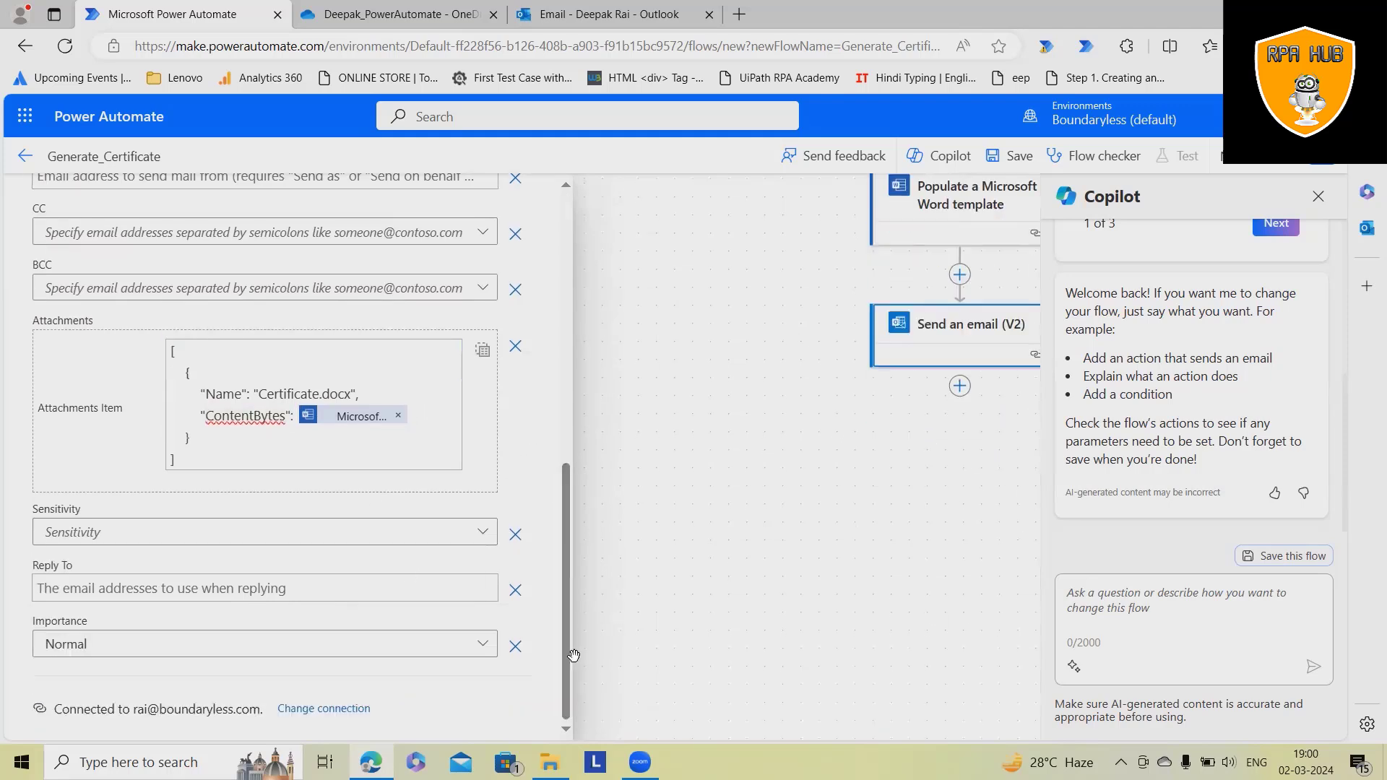
scroll(426, 562, "up", 3)
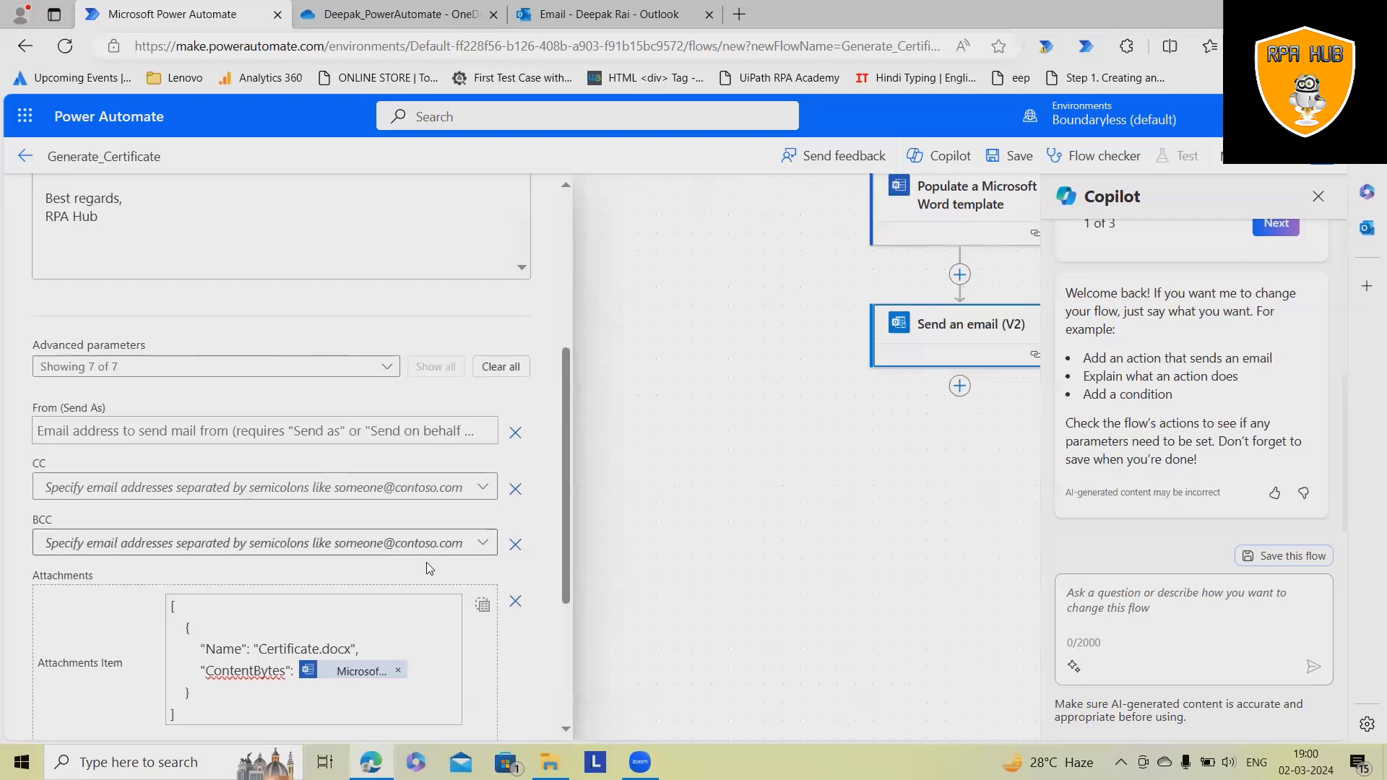
left_click(766, 528)
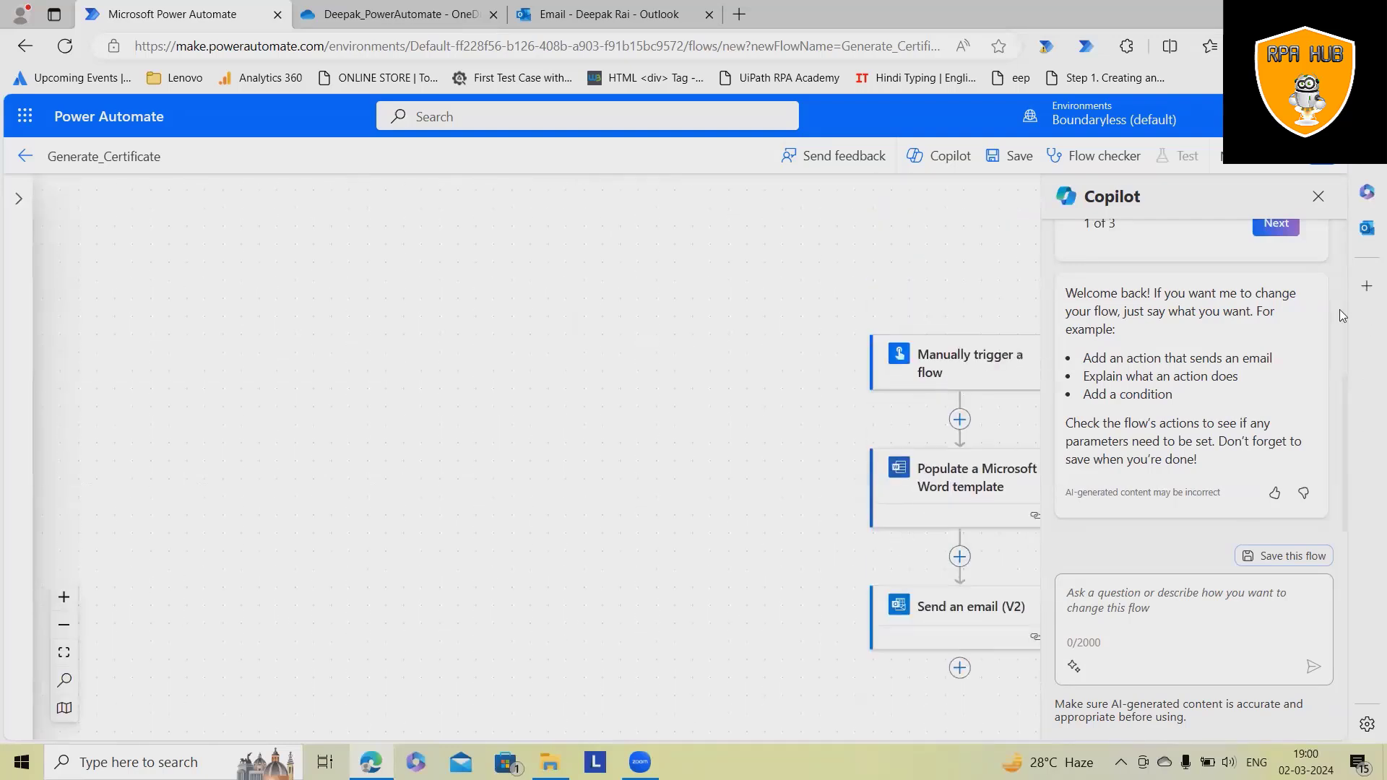
- Save Generate_Certificate and run a manual test, confirming the Word and Outlook connections
left_click(1318, 196)
left_click(1012, 159)
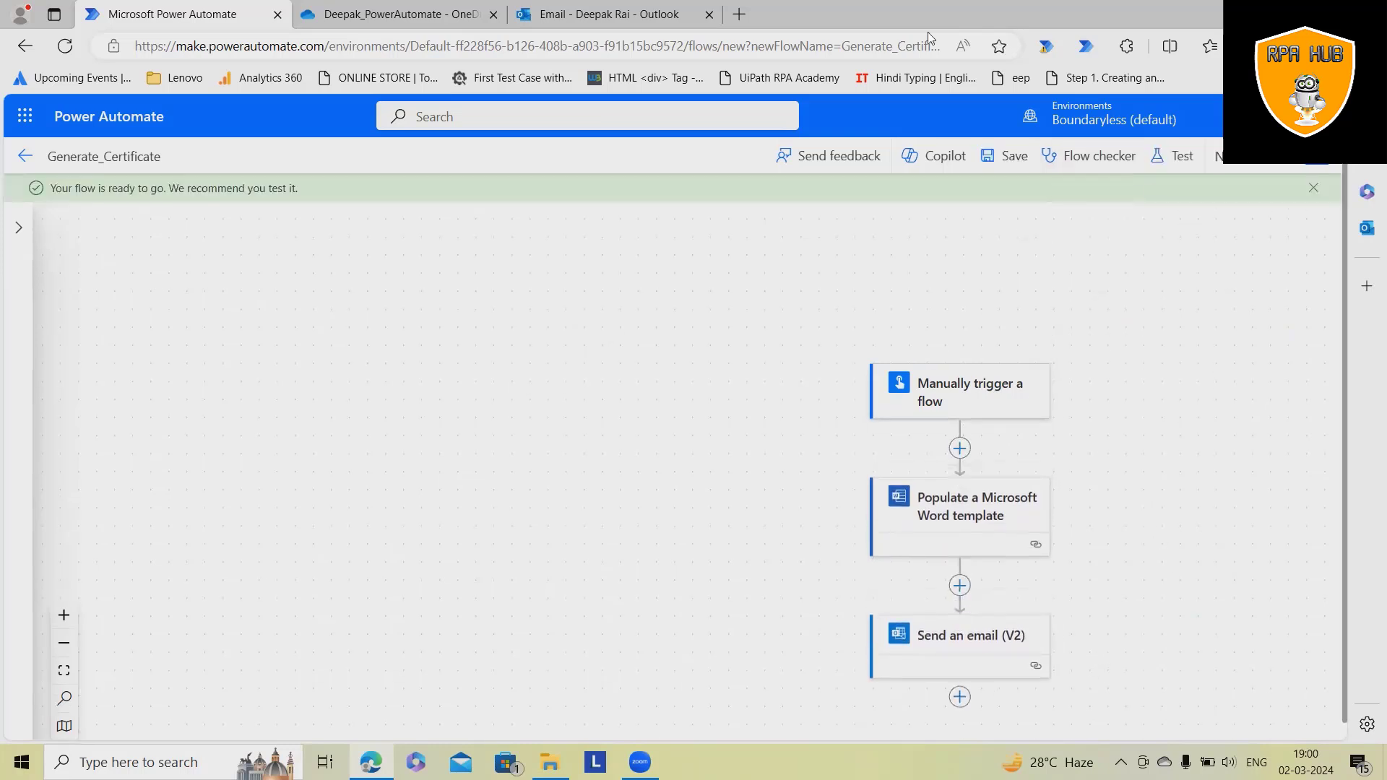
left_click(1170, 159)
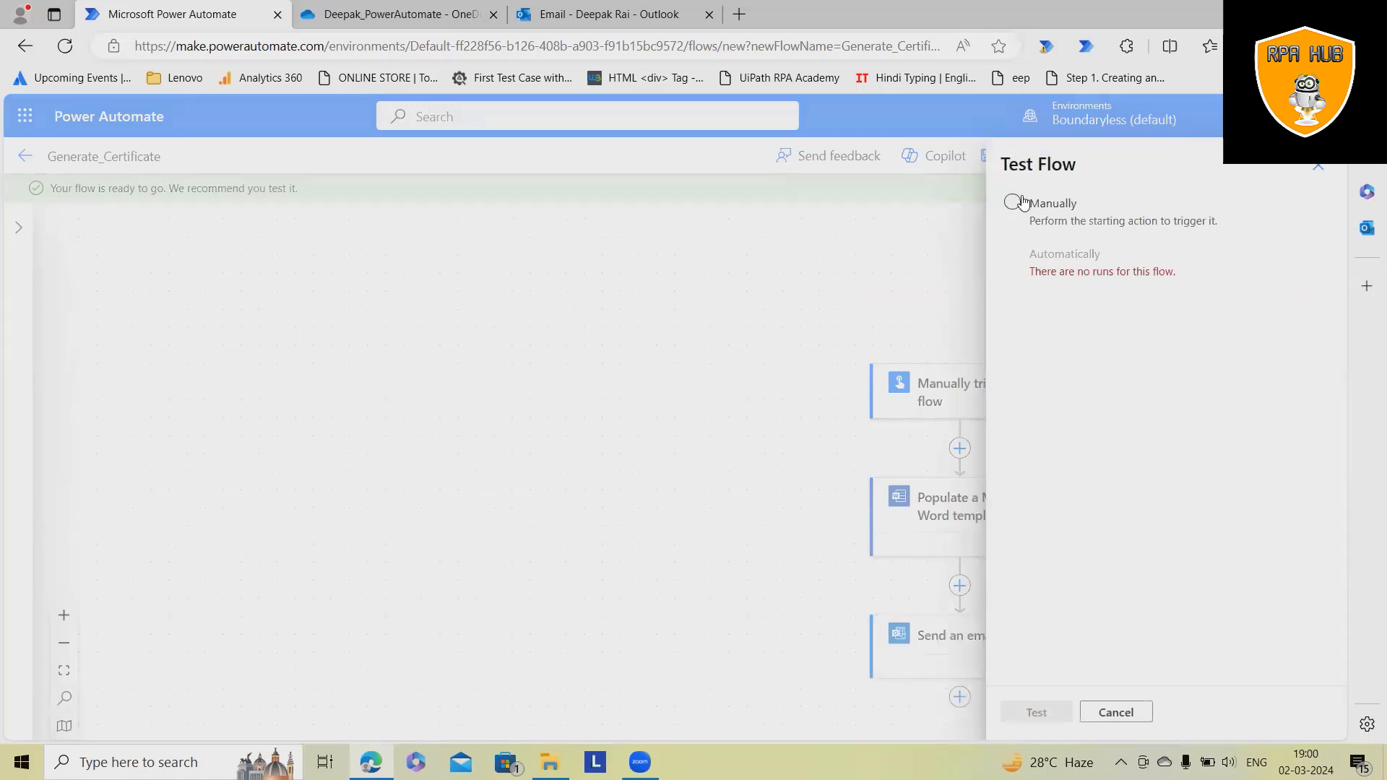
left_click(1014, 202)
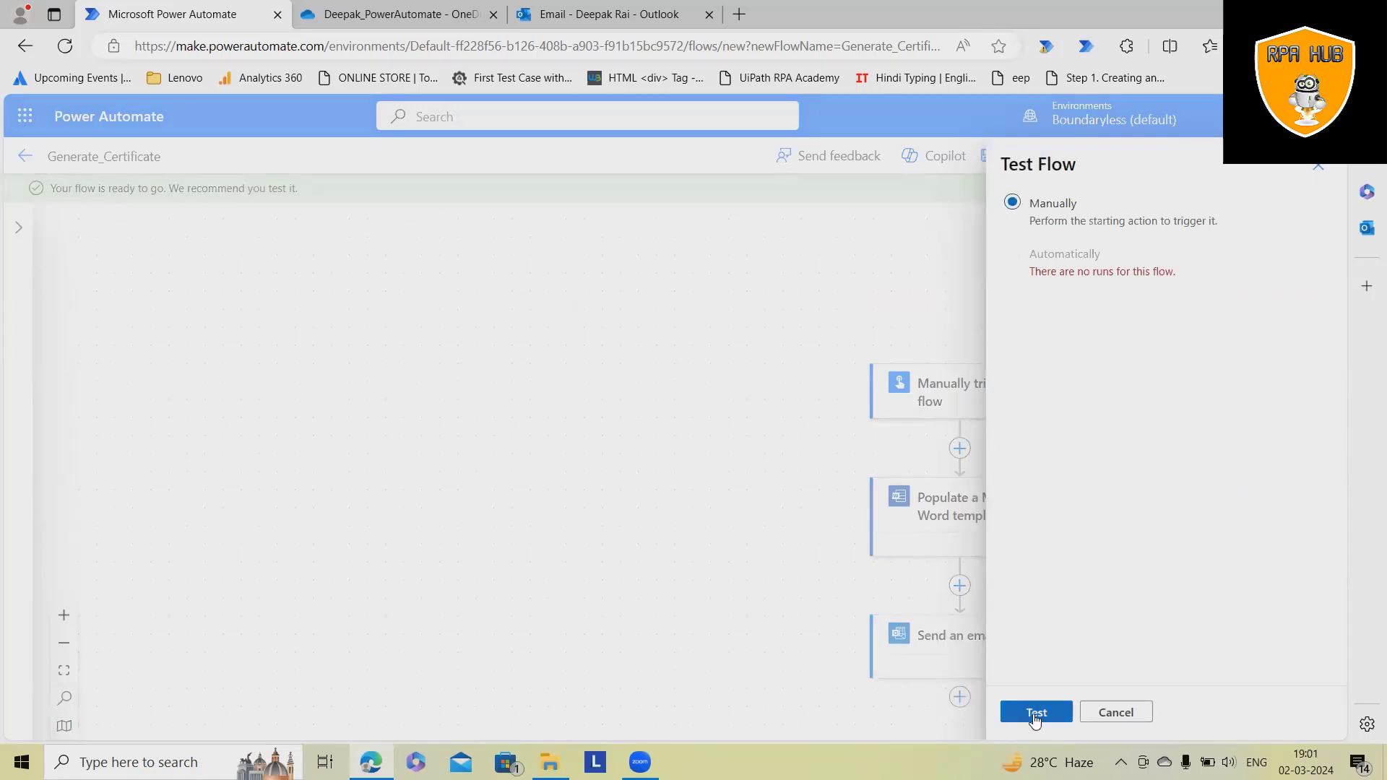
left_click(1037, 713)
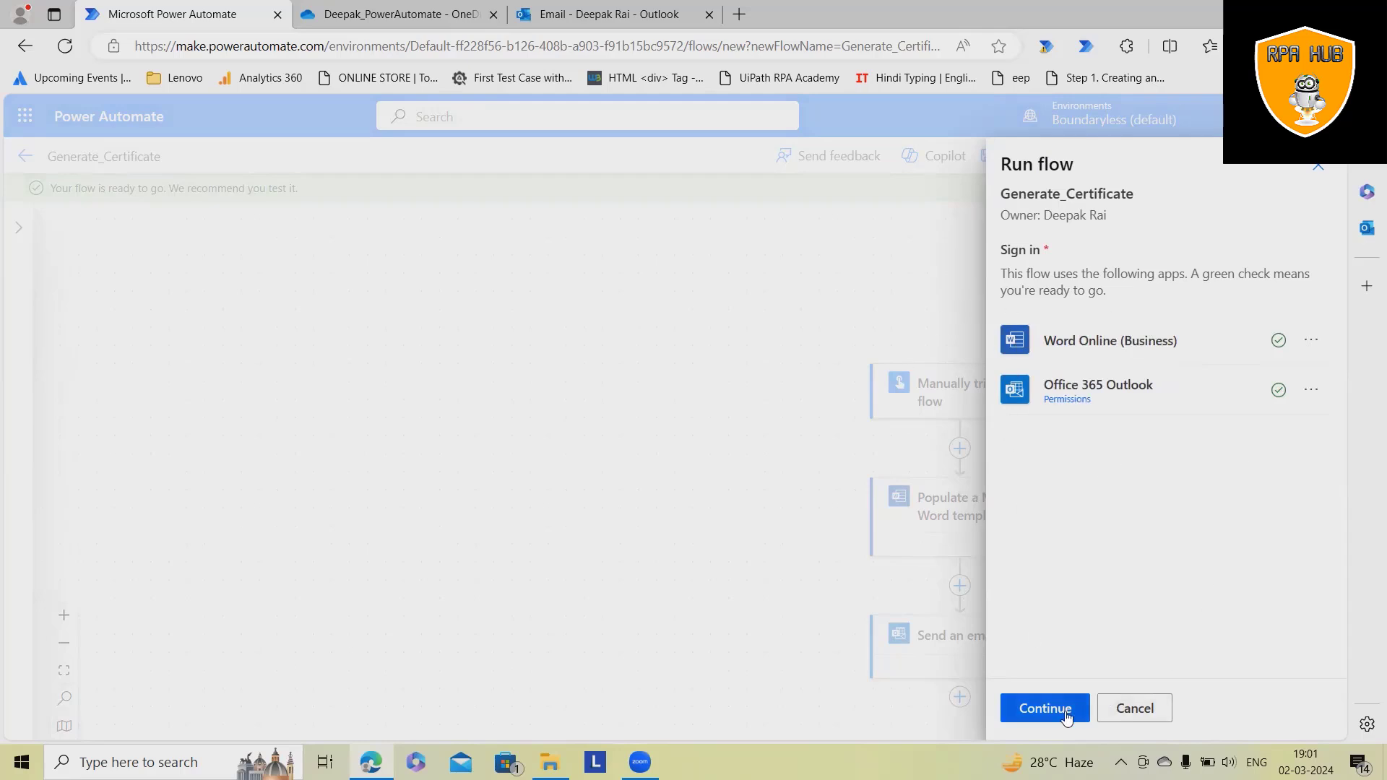
left_click(1041, 717)
left_click(1044, 708)
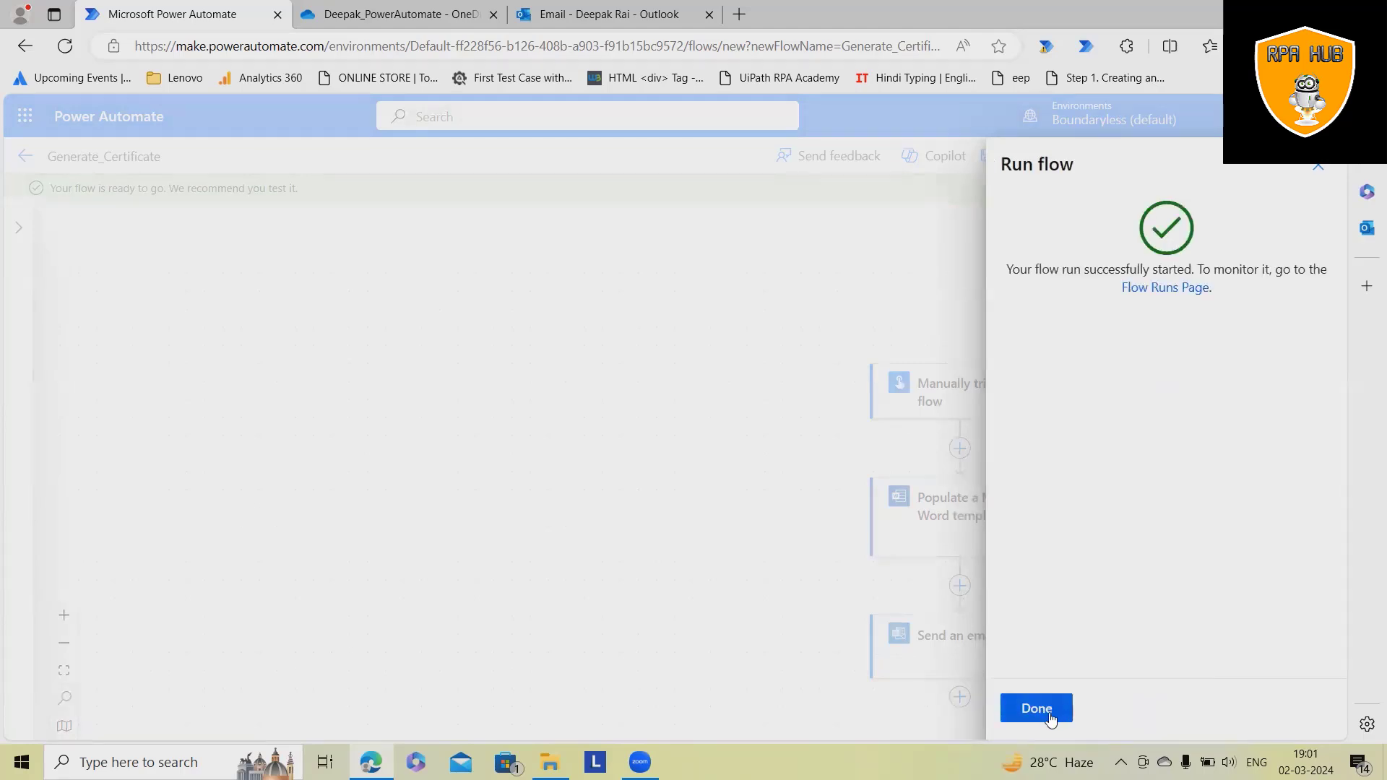
left_click(1051, 715)
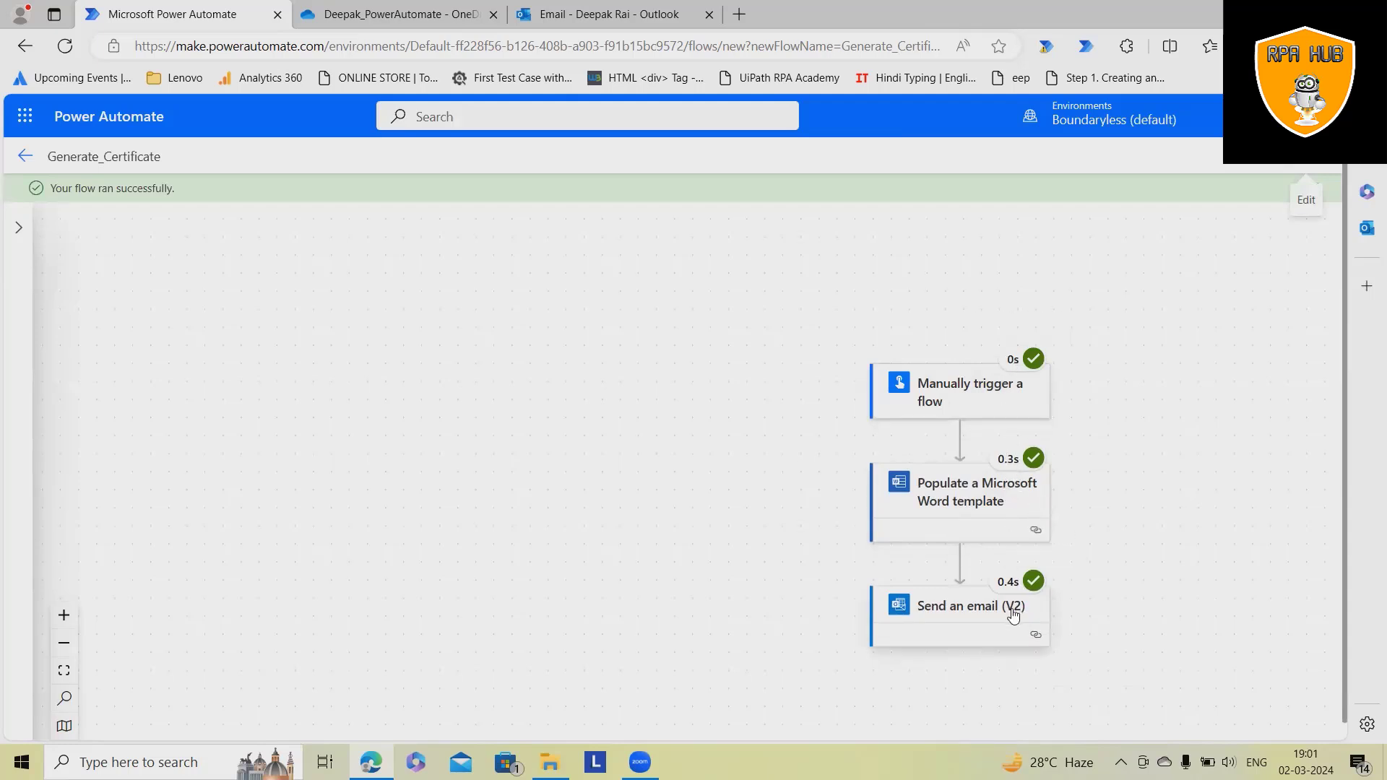
- Open the Automated Certificate email in Outlook and preview the filled Certificate.docx attachment
left_click(610, 14)
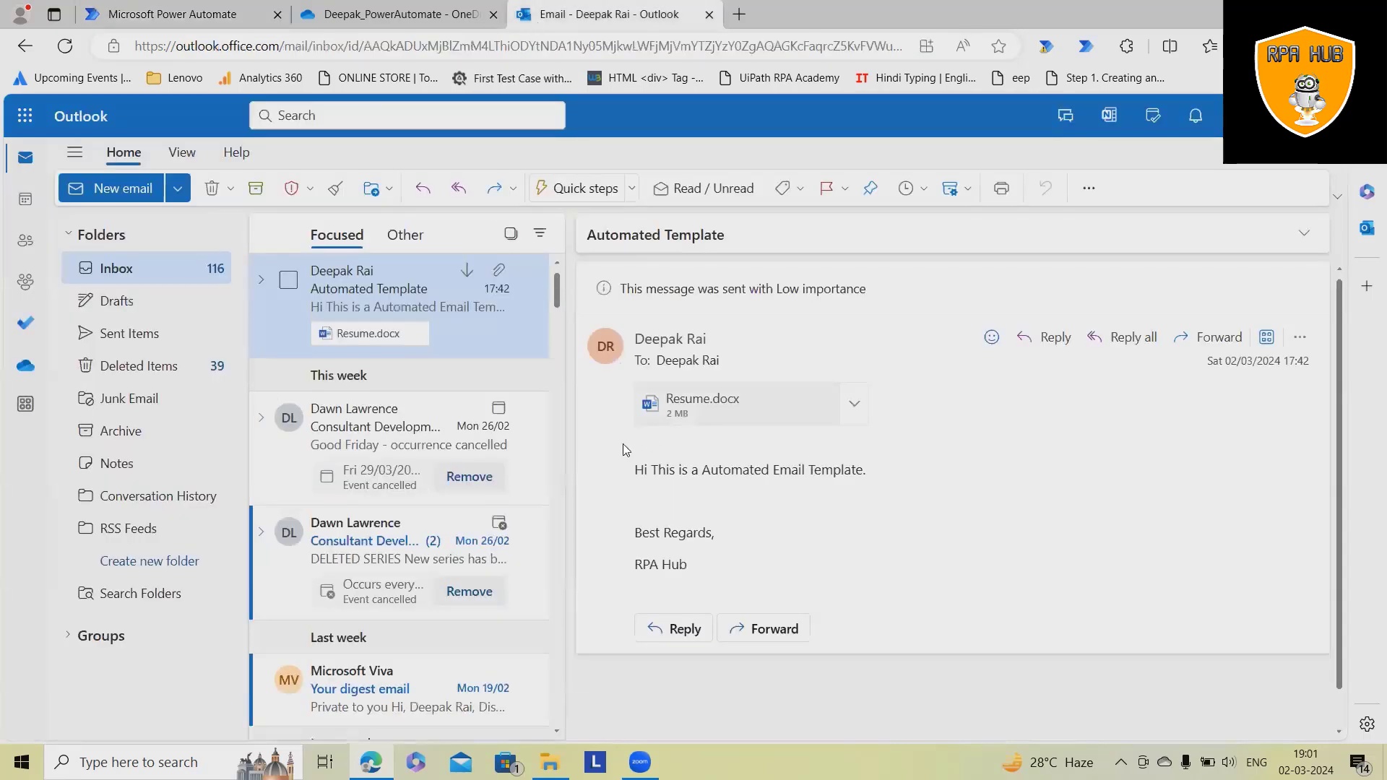
left_click(65, 45)
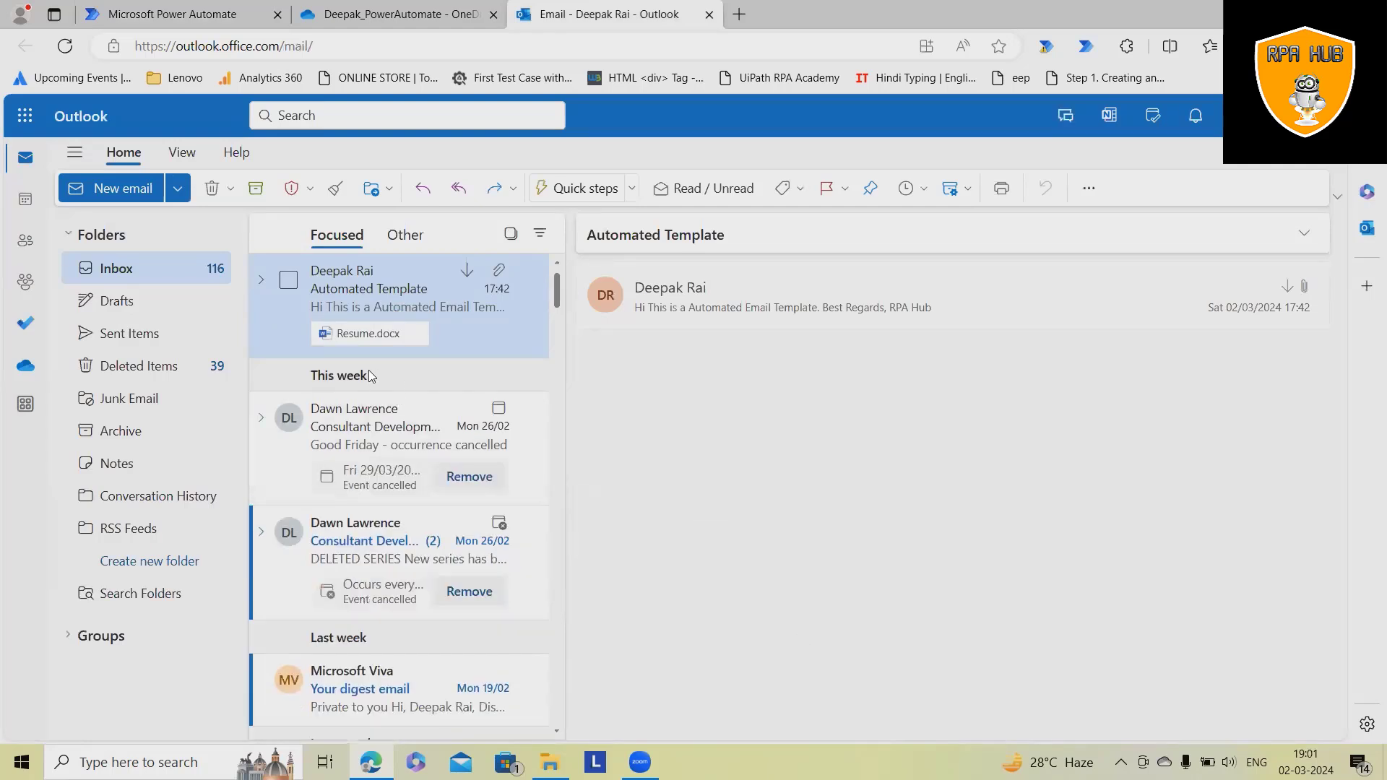
left_click(1156, 181)
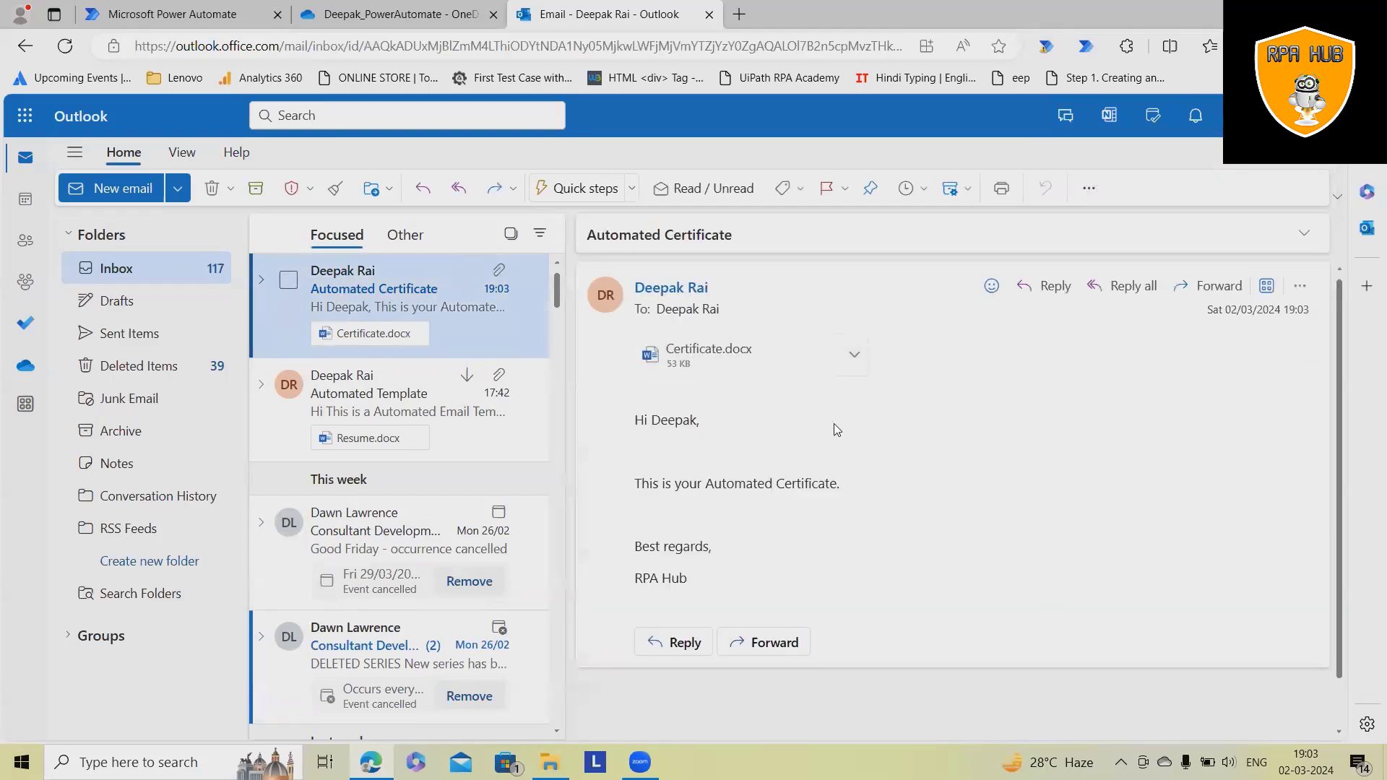
left_click(763, 357)
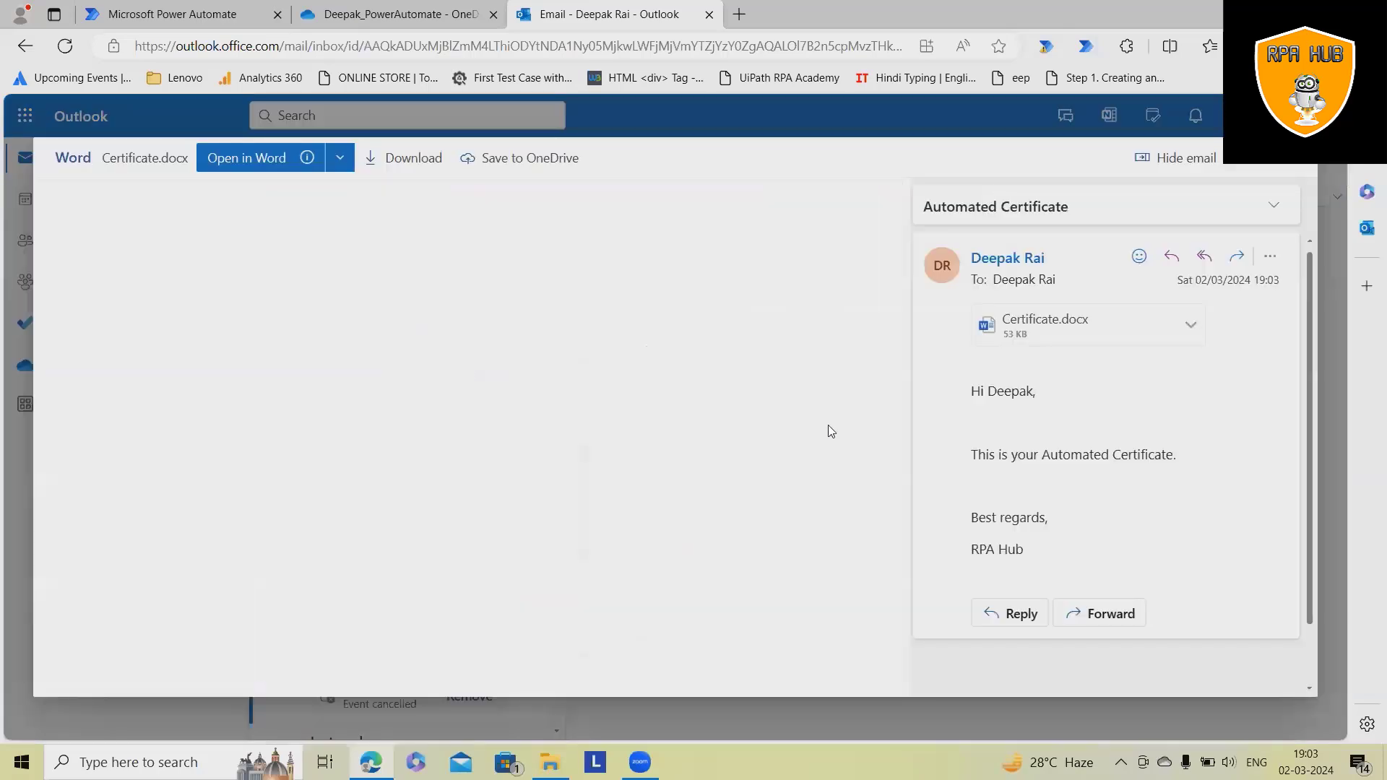
scroll(619, 516, "down", 3)
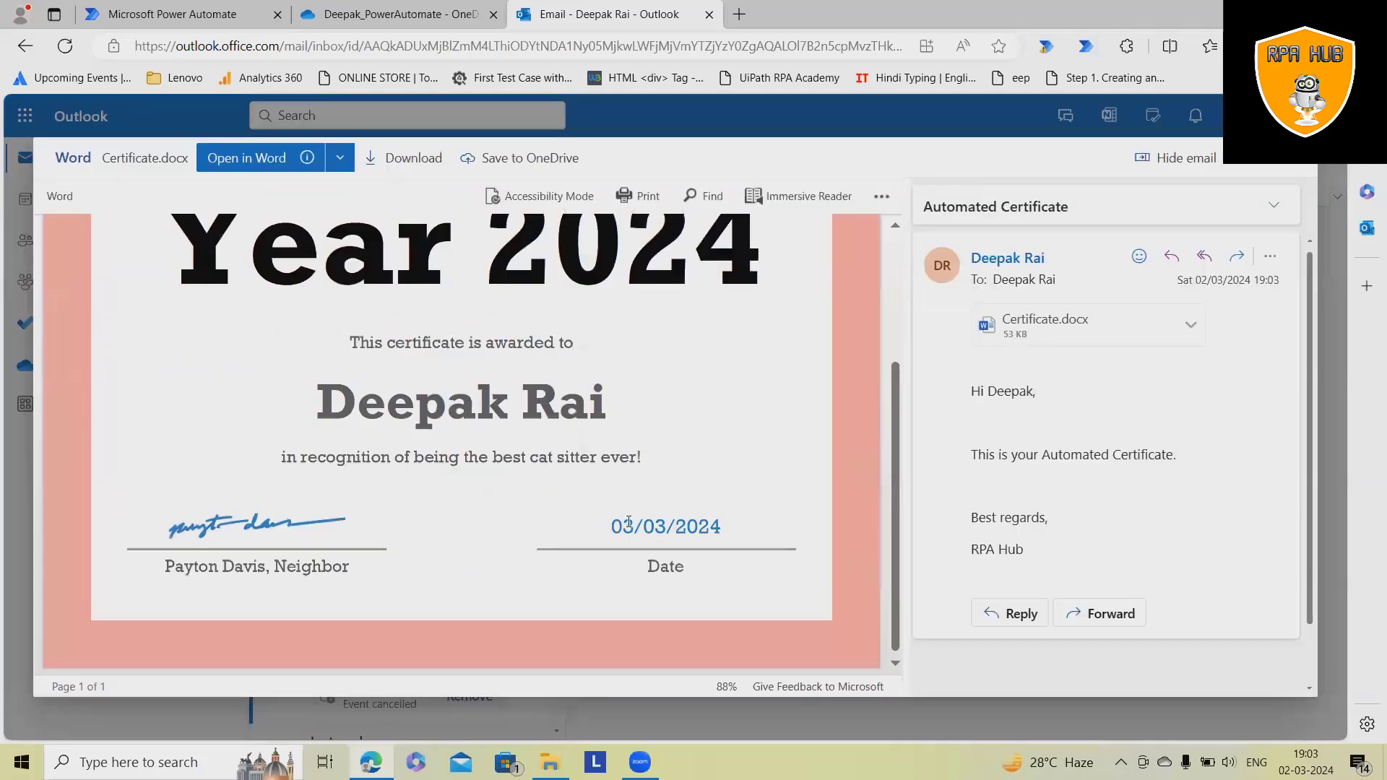
scroll(460, 393, "up", 3)
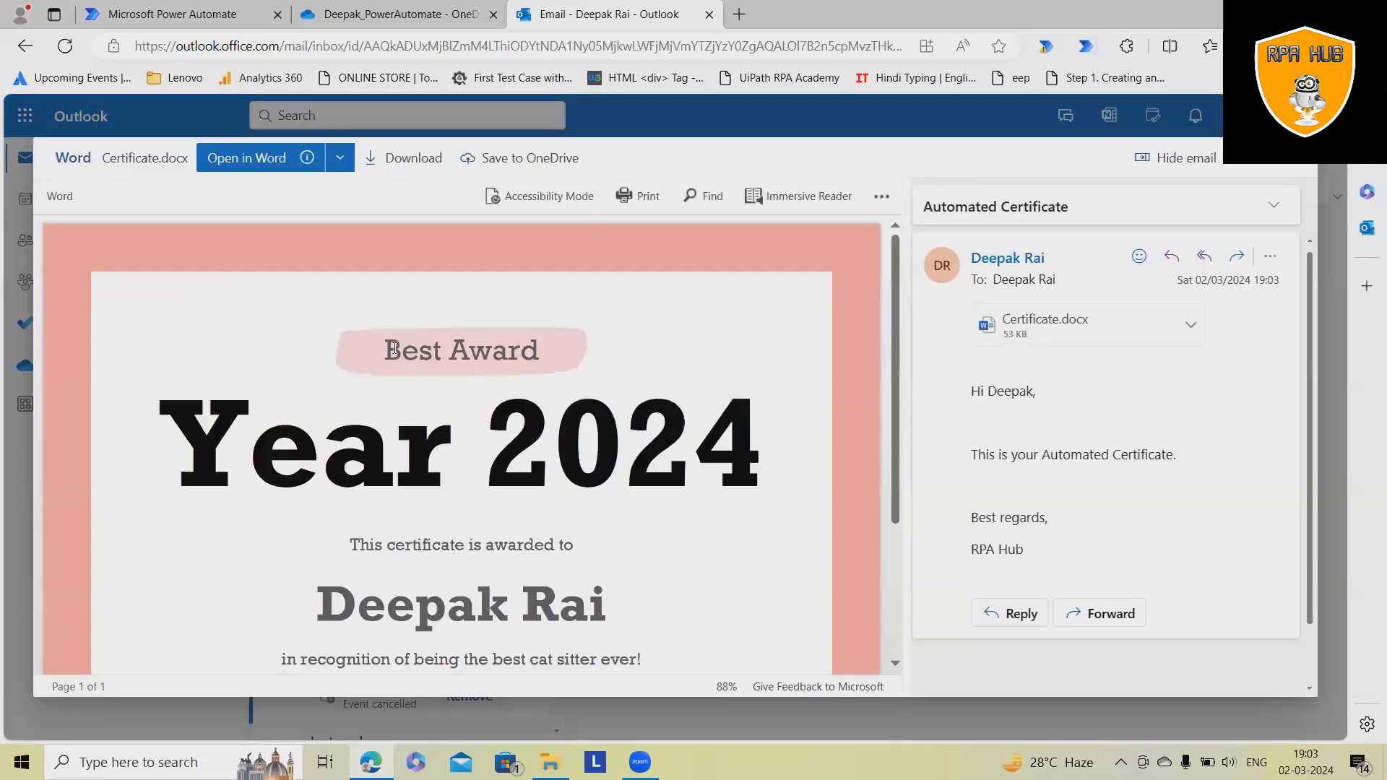
scroll(393, 345, "down", 2)
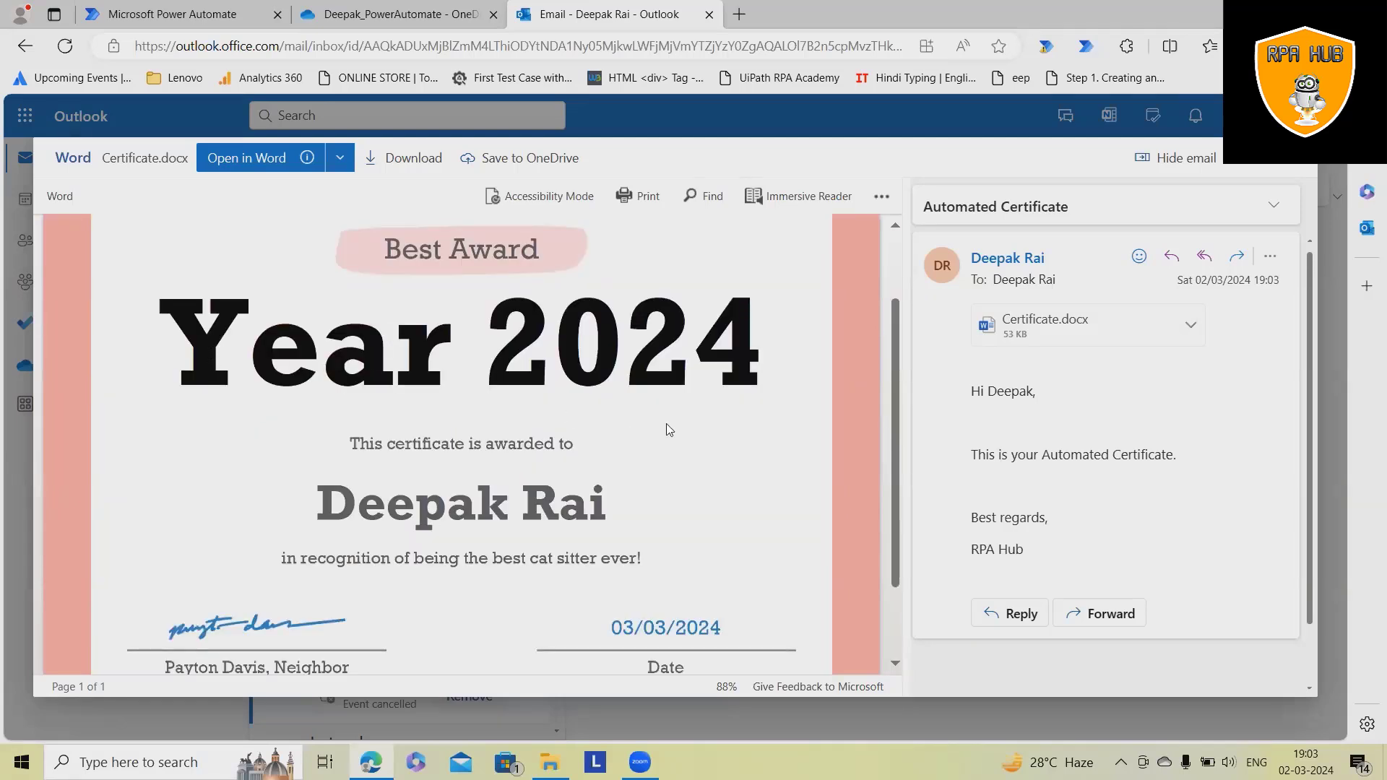
scroll(628, 565, "down", 2)
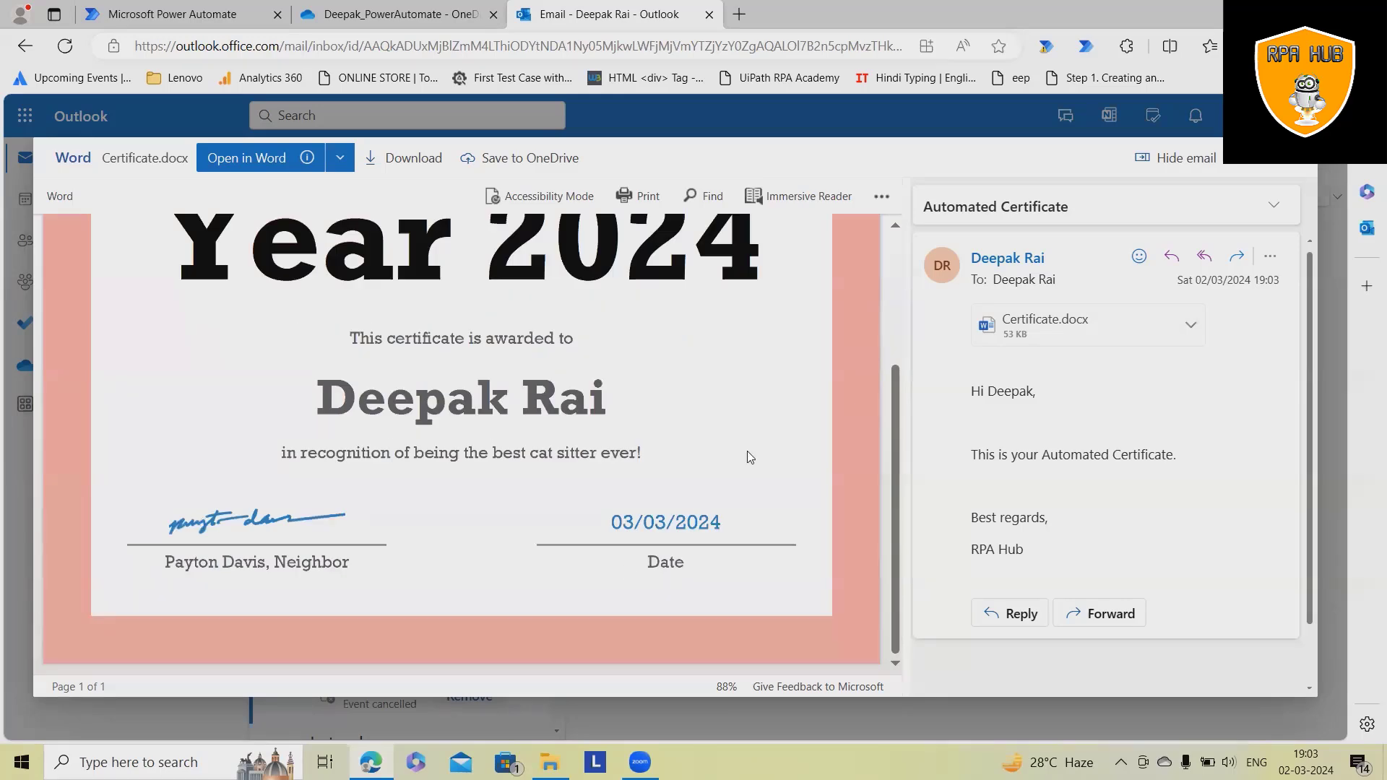
scroll(788, 527, "up", 4)
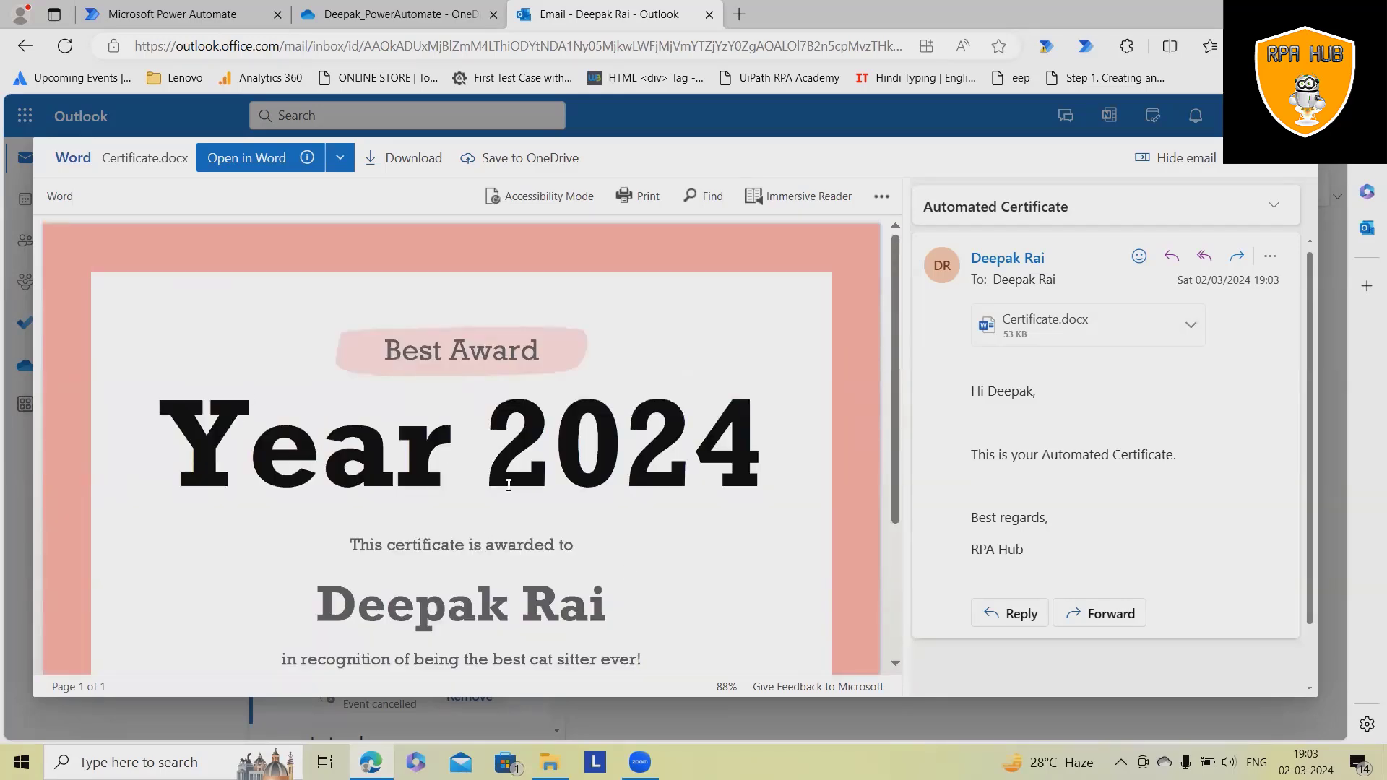
scroll(444, 506, "down", 3)
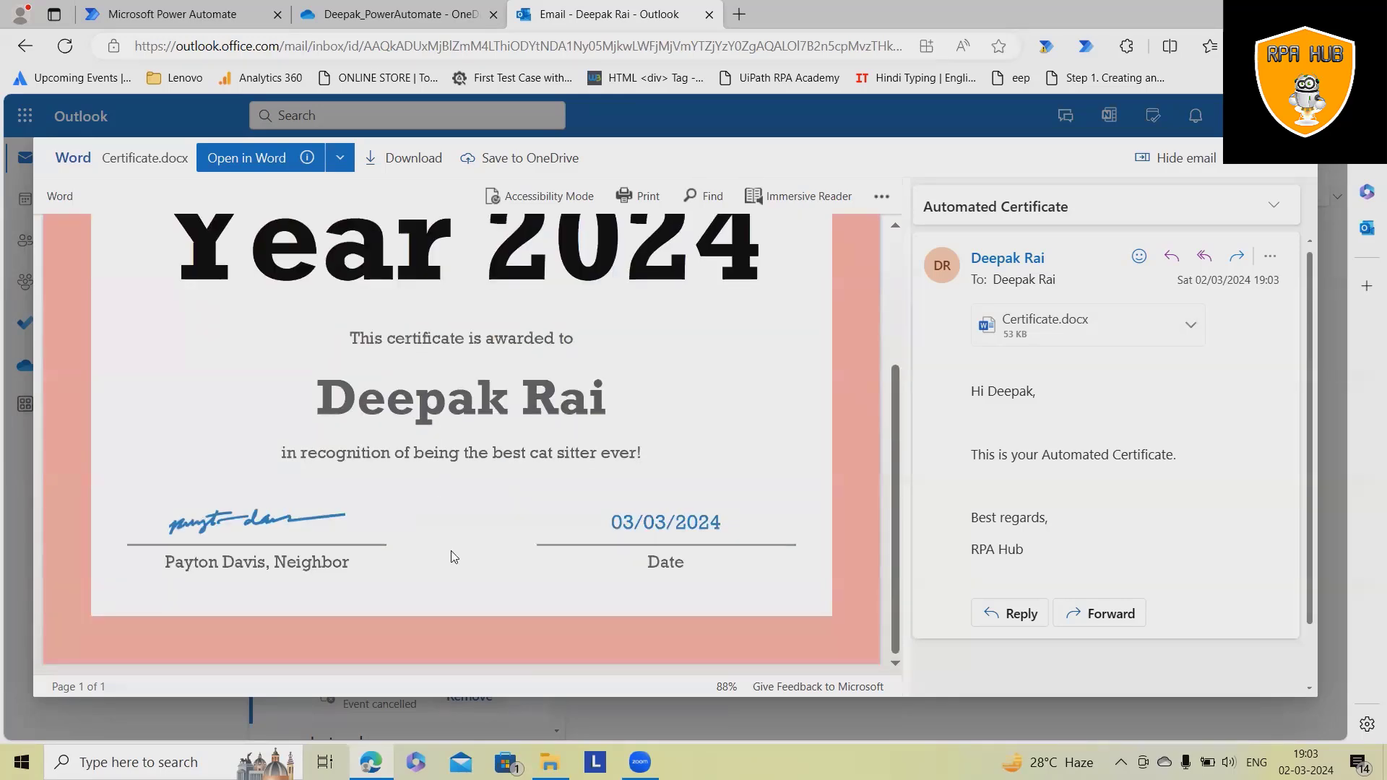
scroll(420, 438, "up", 3)
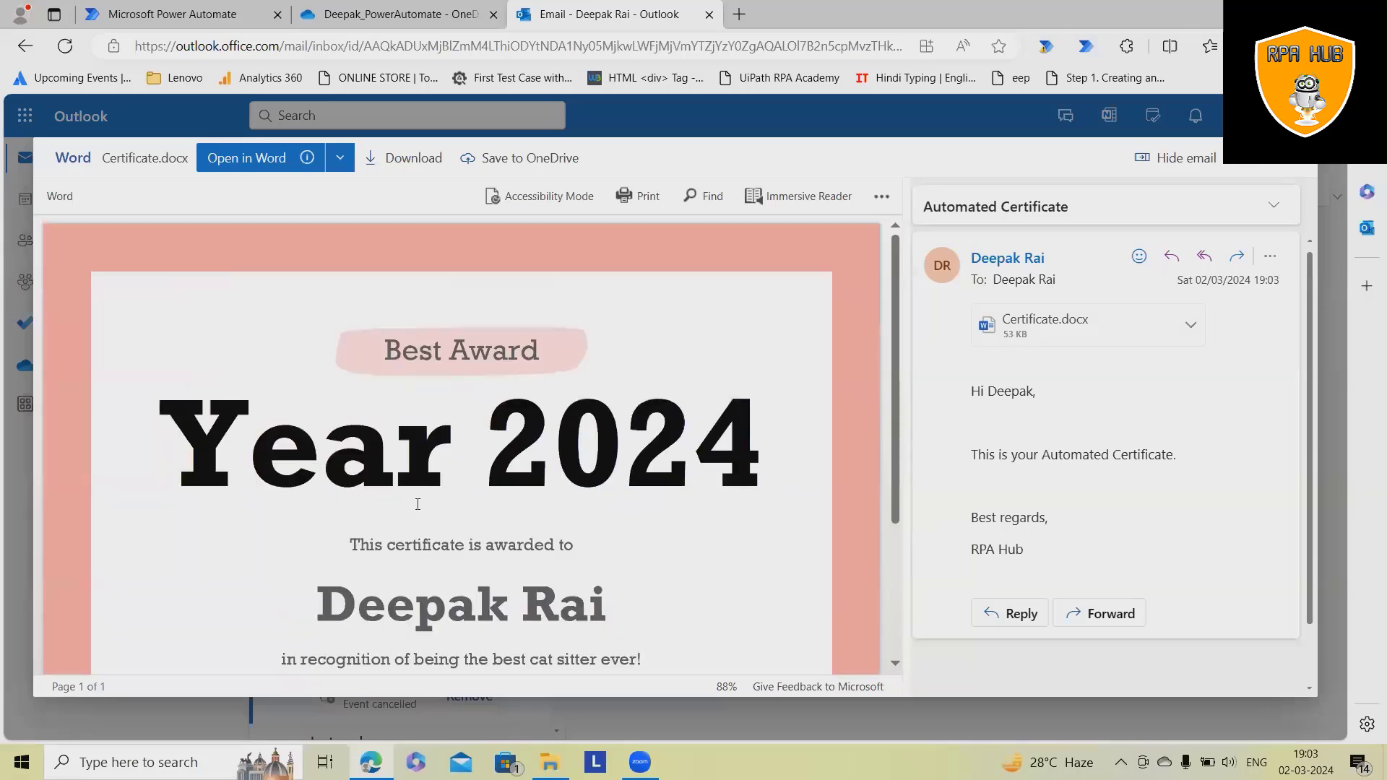
left_click(1298, 157)
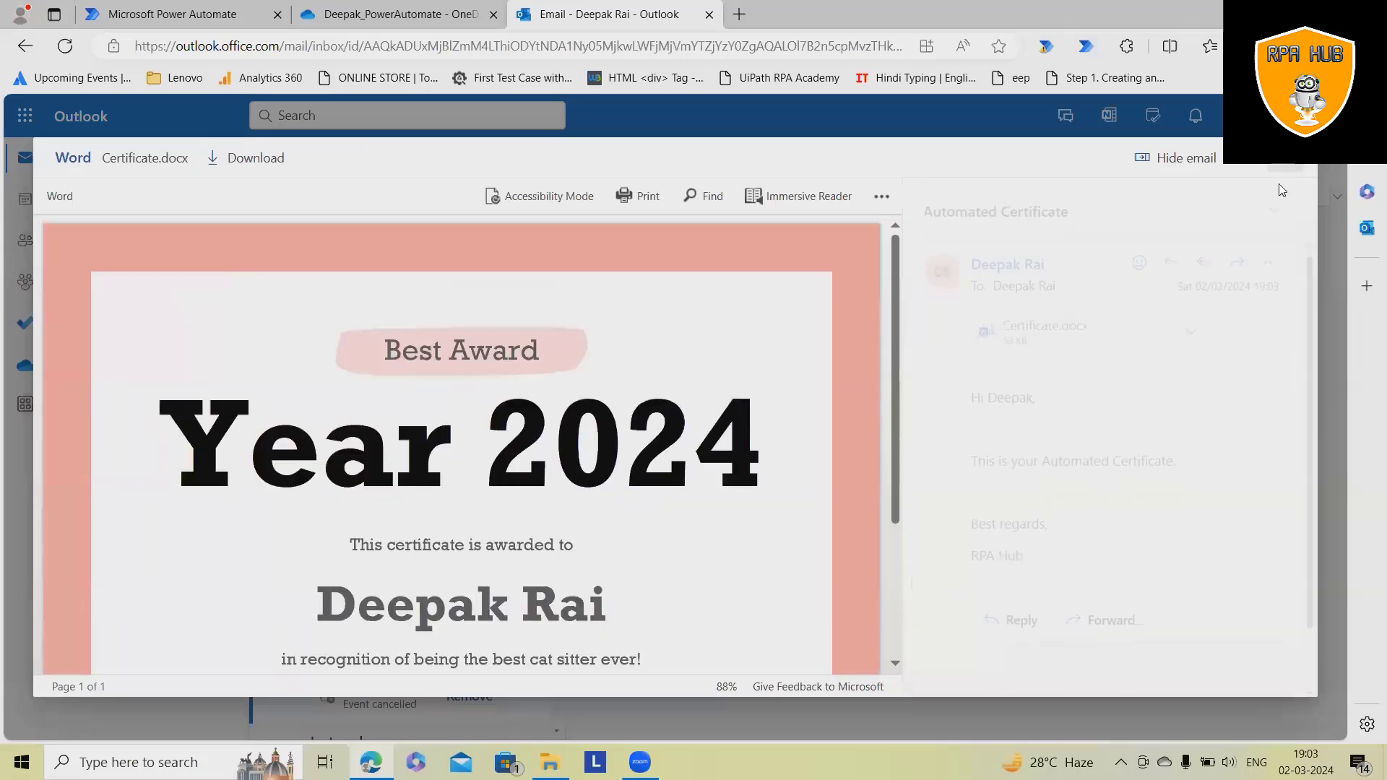
- Inspect the Word template step's run inputs, showing 'Best Award' and 'Year 2024'
key("ctrl+shift+Tab")
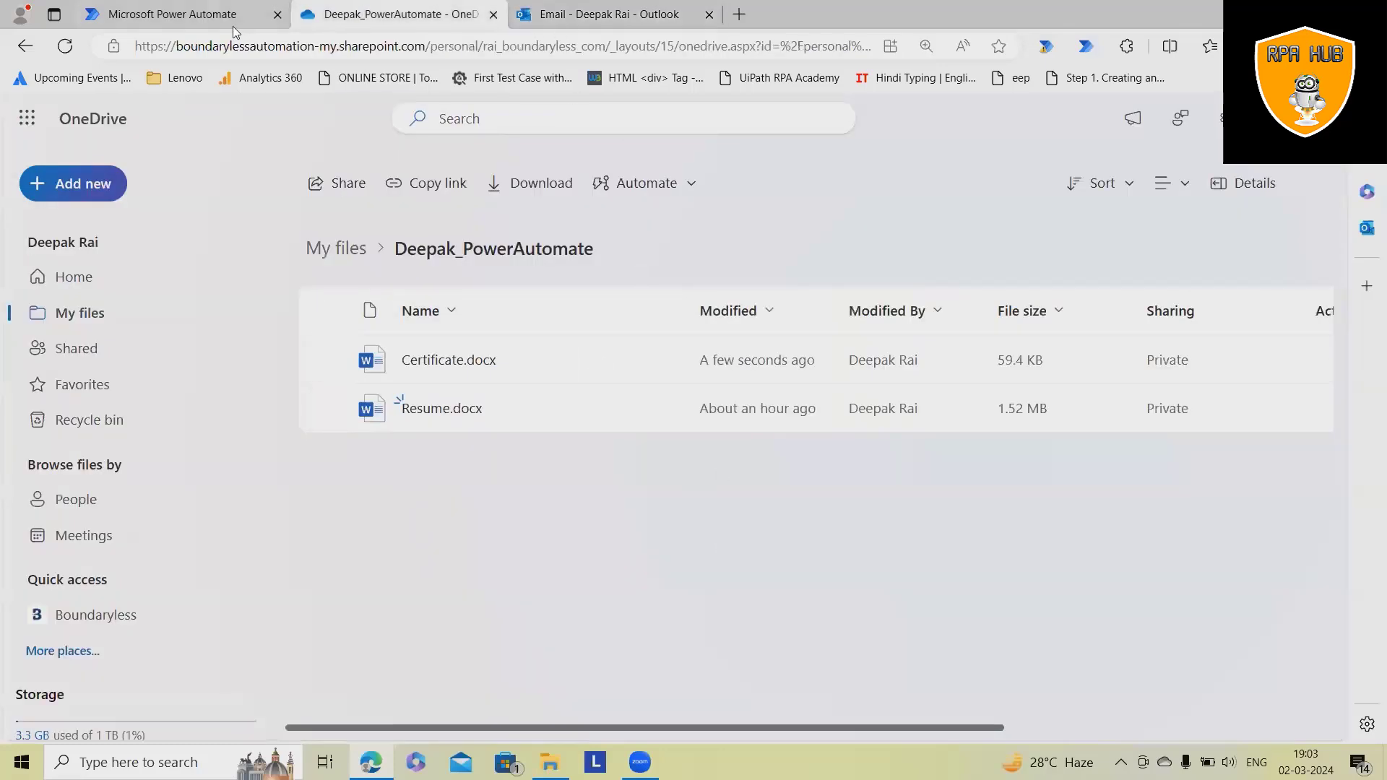
left_click(217, 27)
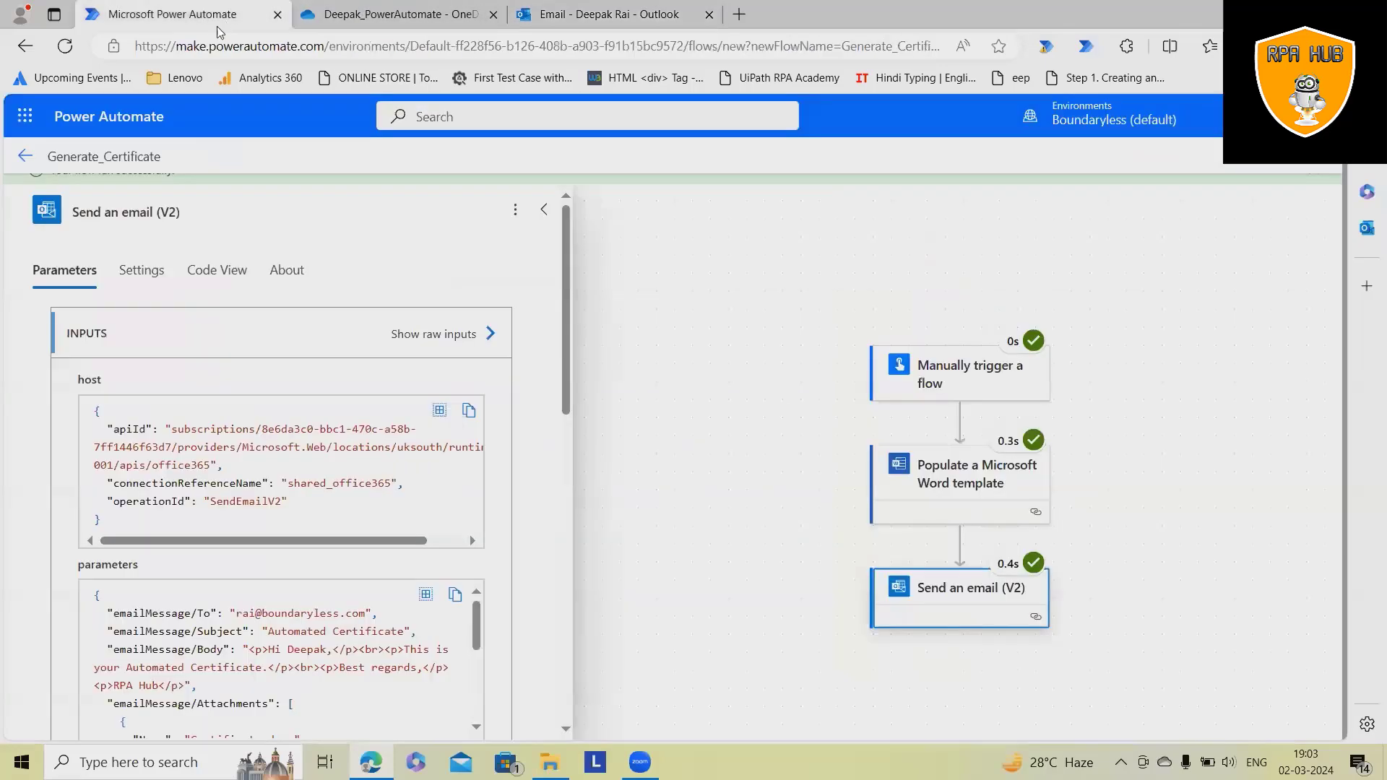
left_click(962, 472)
scroll(986, 510, "down", 2)
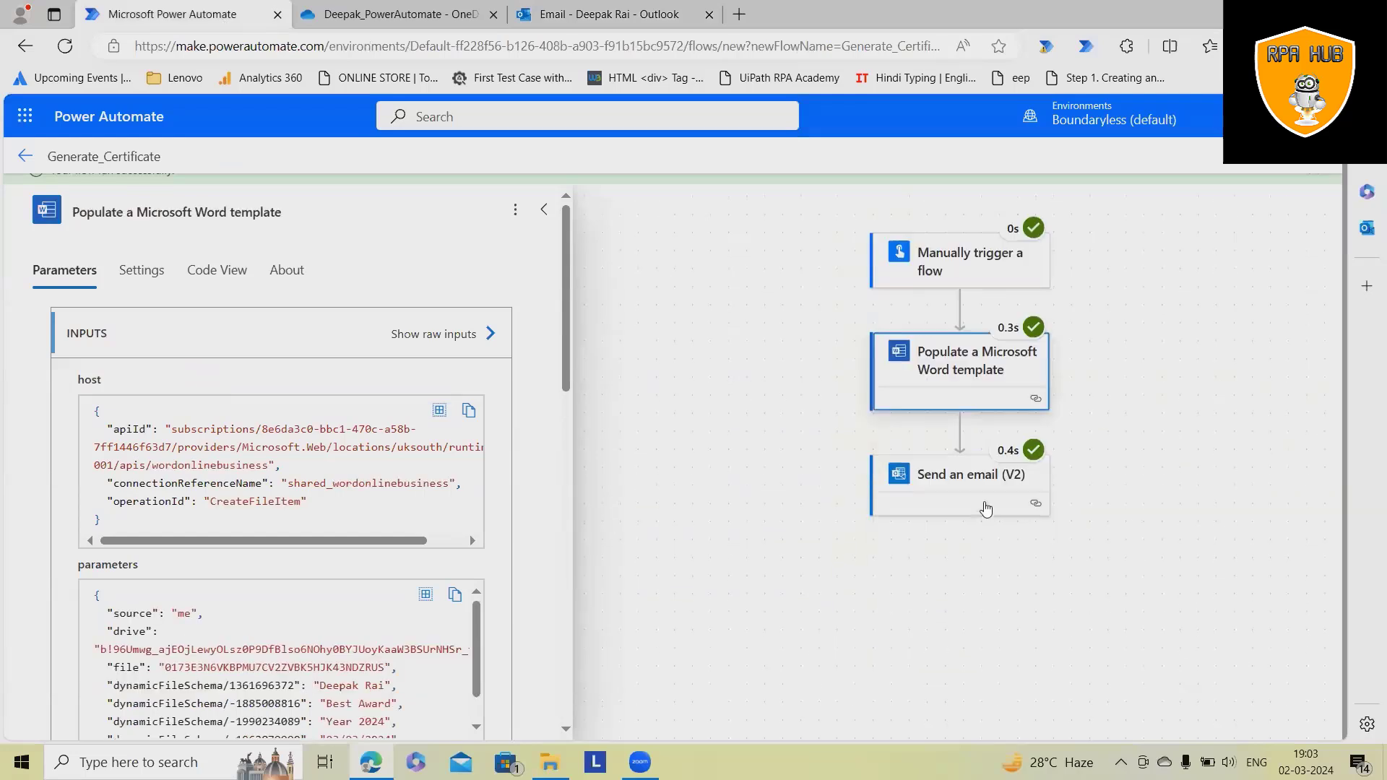
scroll(986, 509, "down", 3)
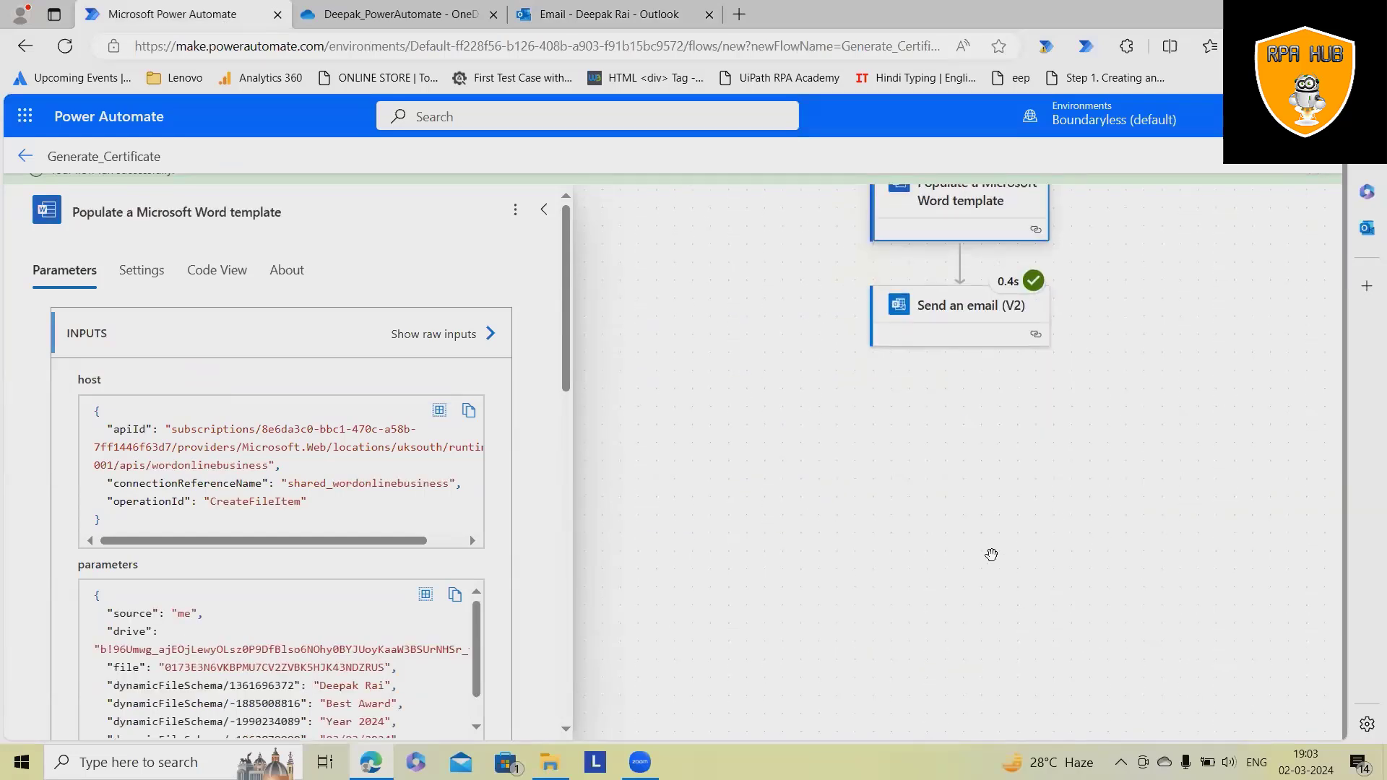